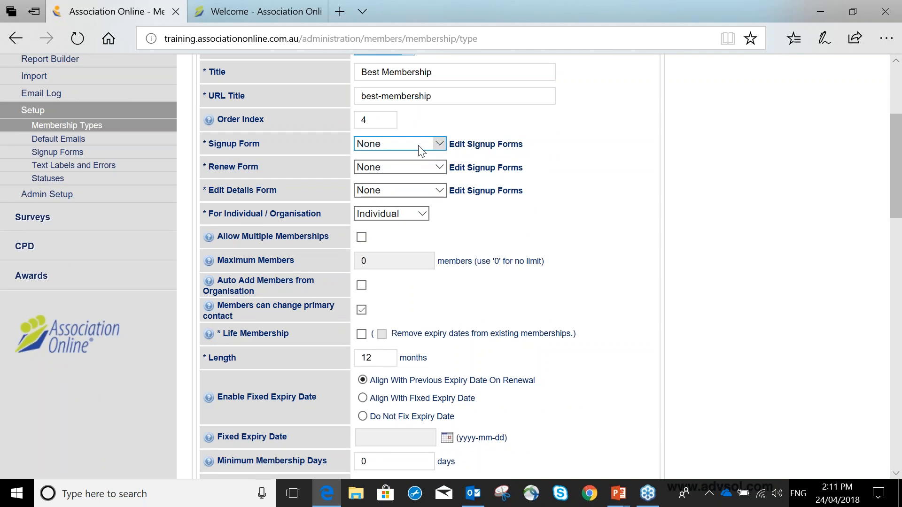
# Set the Signup Form to Signup Form, the Renew Form to Renewal Form and the Edit Details Form to Update Details
pyautogui.click(411, 149)
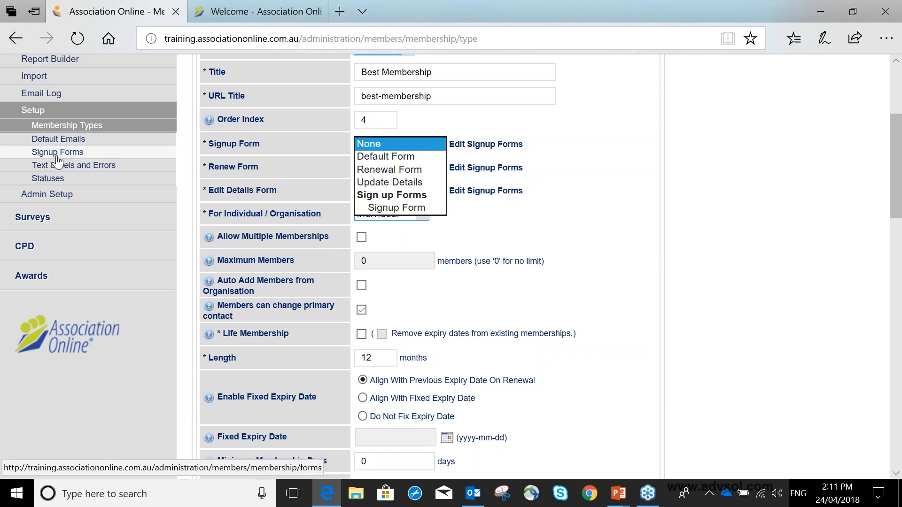
pyautogui.click(389, 209)
pyautogui.click(396, 170)
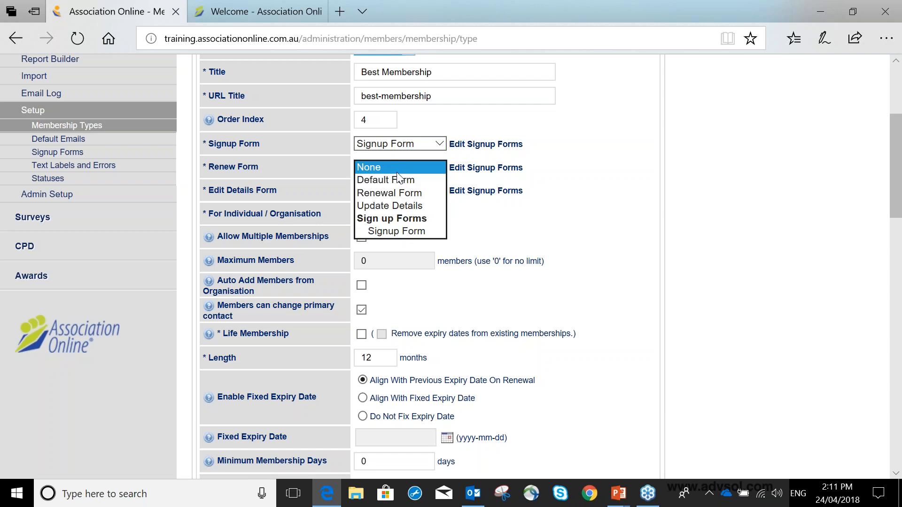
pyautogui.click(400, 192)
pyautogui.click(390, 190)
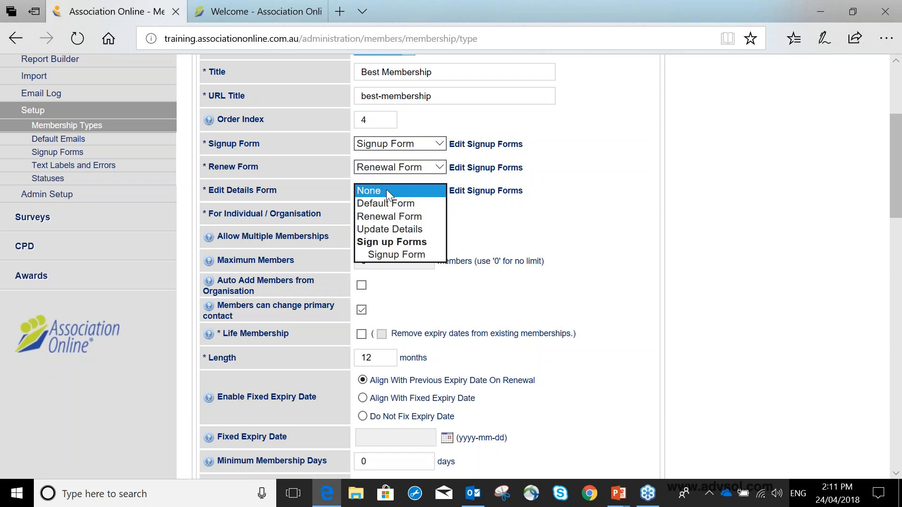
pyautogui.click(396, 230)
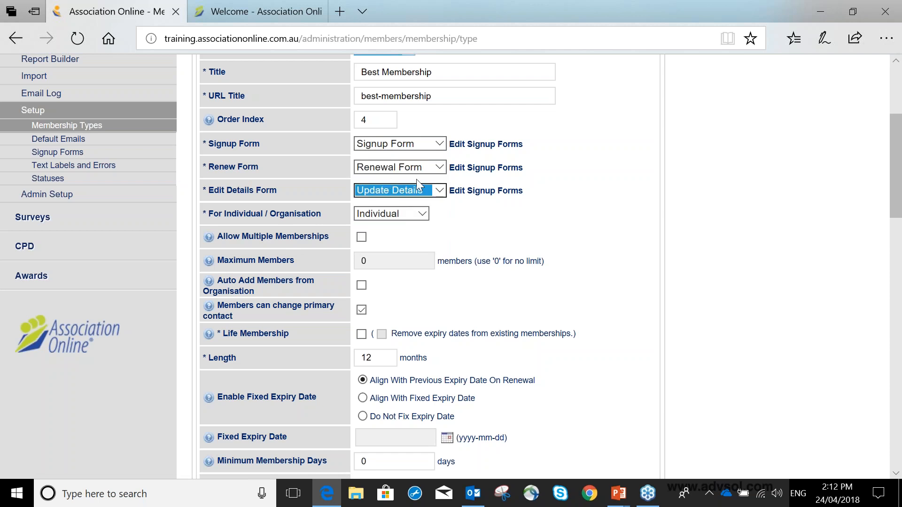
pyautogui.click(491, 226)
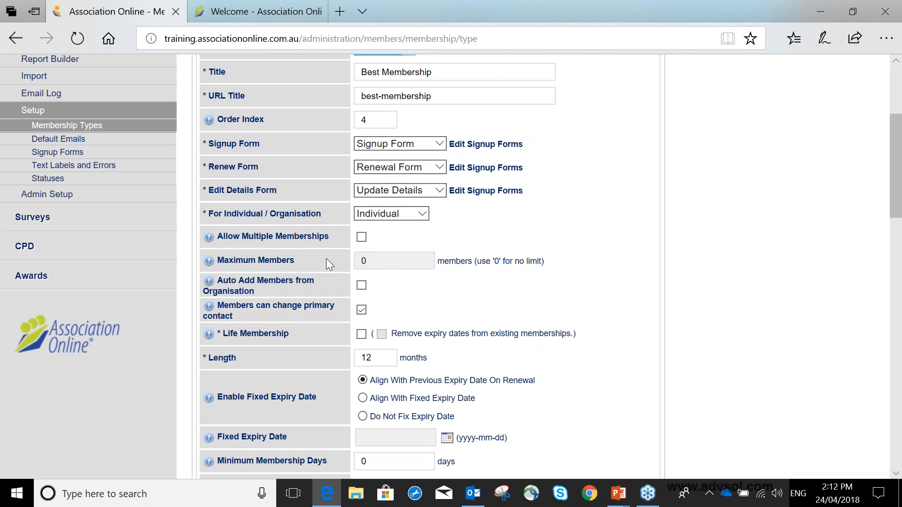
# Try the Organisation option for the membership type and check Maximum Members, restoring Individual
pyautogui.click(393, 211)
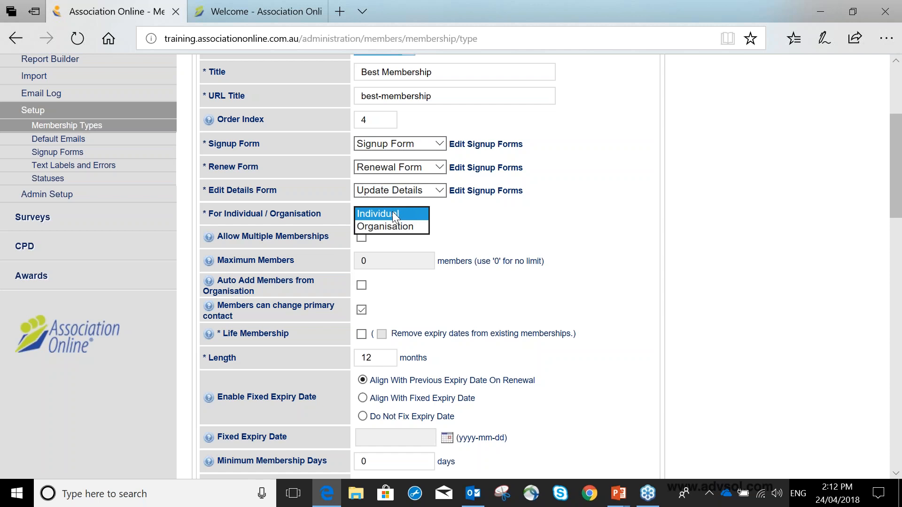
pyautogui.click(390, 226)
pyautogui.doubleClick(365, 259)
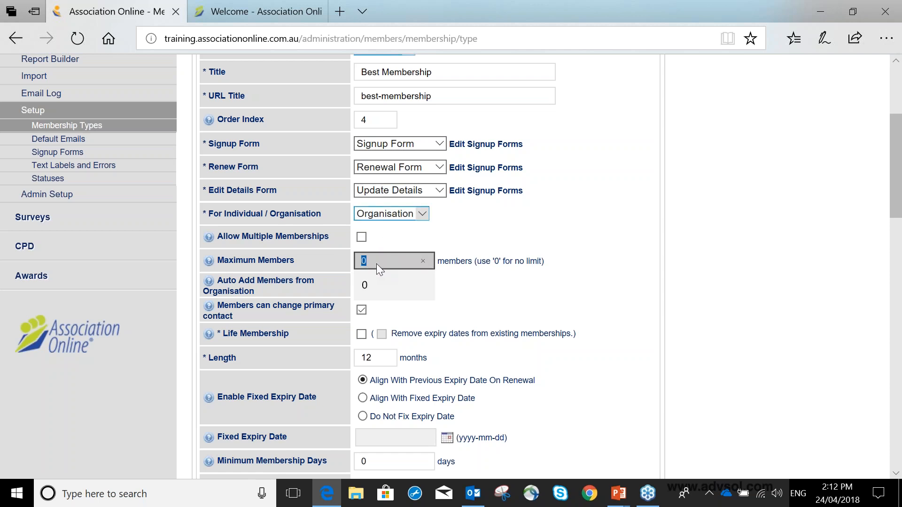
pyautogui.click(398, 210)
pyautogui.click(396, 201)
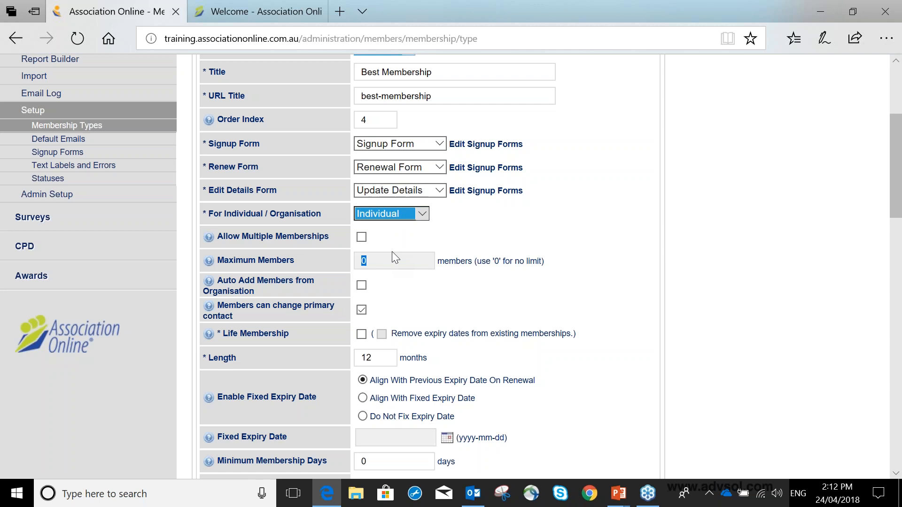
pyautogui.click(390, 244)
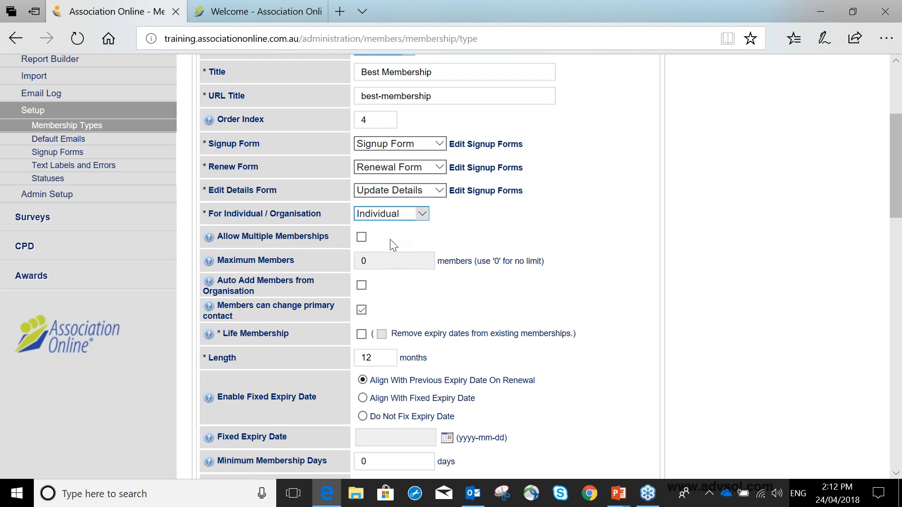
# Try enabling Allow Multiple Memberships and Auto Add Members from Organisation, leaving both disabled
pyautogui.scroll(-1, 390, 238)
pyautogui.scroll(-3, 394, 244)
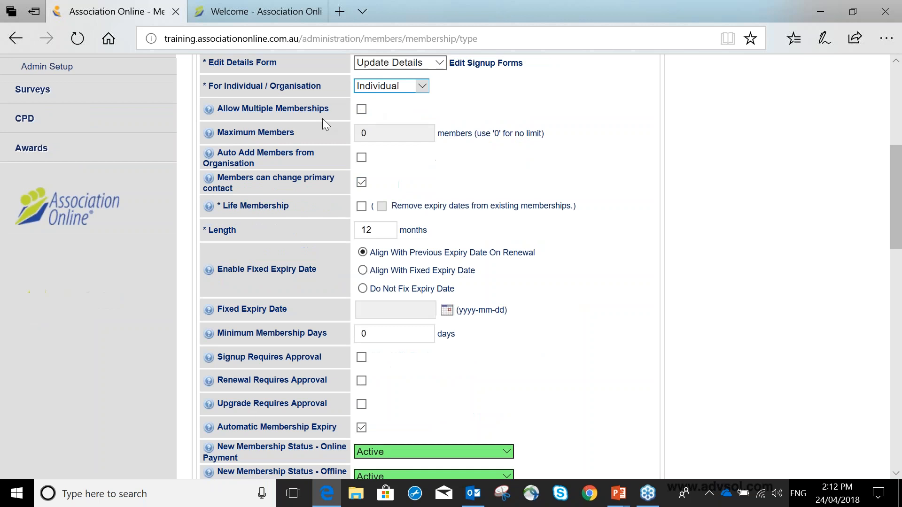
pyautogui.click(362, 109)
pyautogui.click(363, 111)
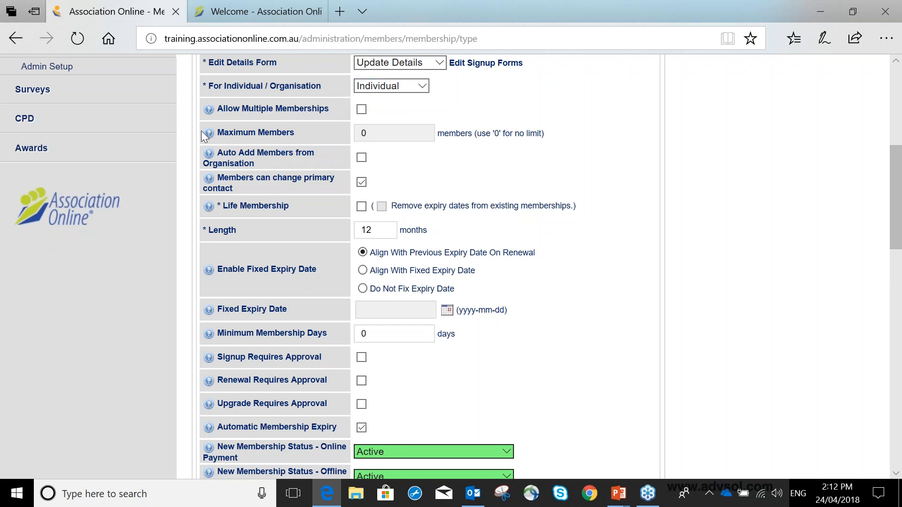
pyautogui.doubleClick(370, 133)
pyautogui.click(362, 158)
pyautogui.click(361, 159)
# Open the Memberships list in a separate browser tab and open the ABC Network membership record
pyautogui.scroll(1, 429, 168)
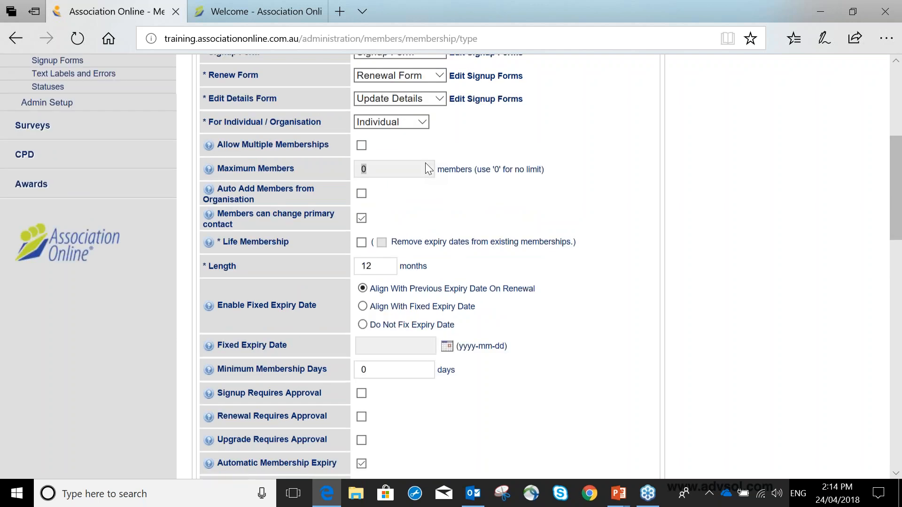
pyautogui.scroll(4, 425, 163)
pyautogui.scroll(2, 361, 305)
pyautogui.click(339, 11)
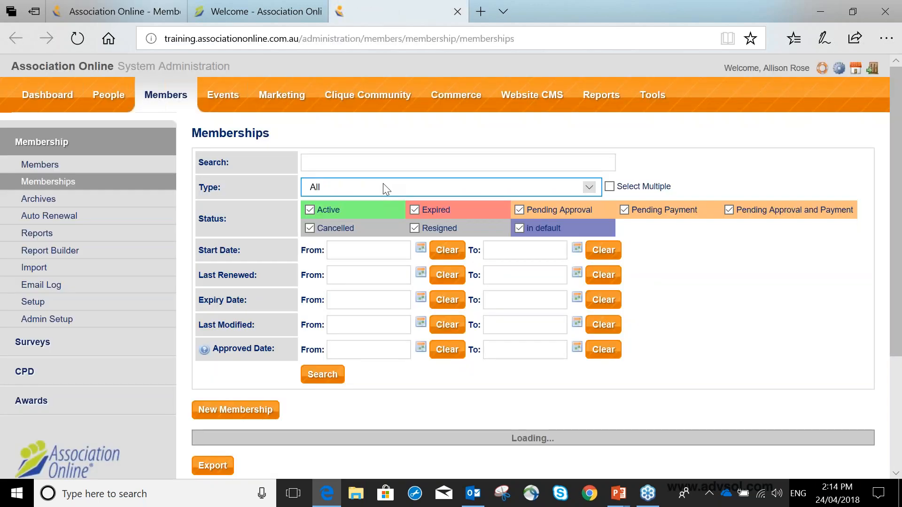
pyautogui.scroll(-4, 376, 194)
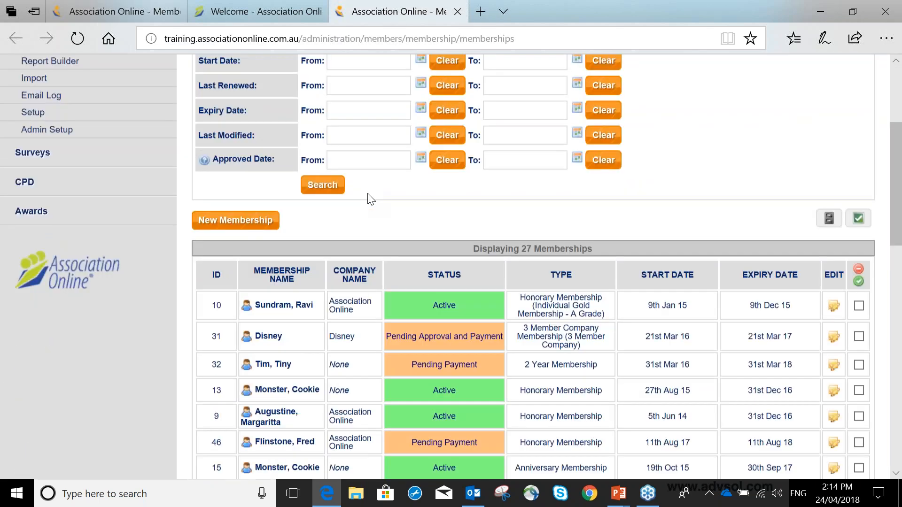
pyautogui.scroll(-8, 368, 200)
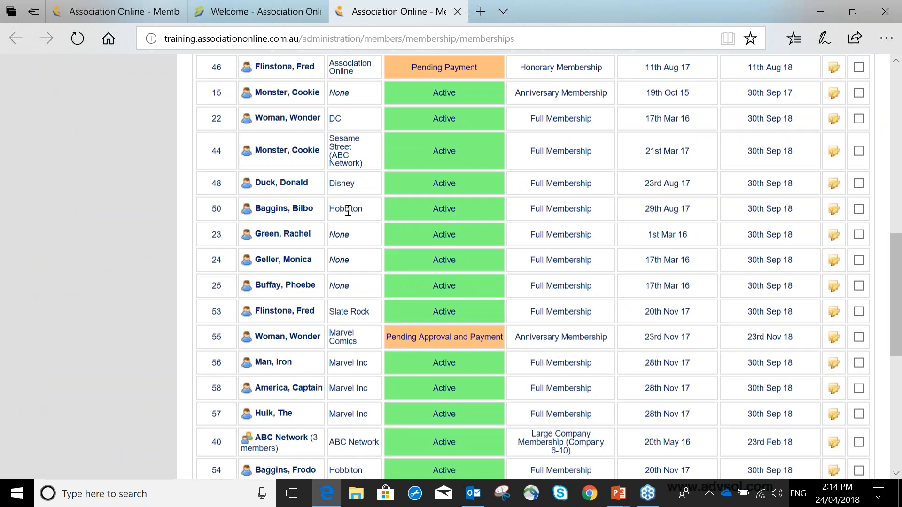
pyautogui.scroll(-4, 329, 226)
pyautogui.click(295, 242)
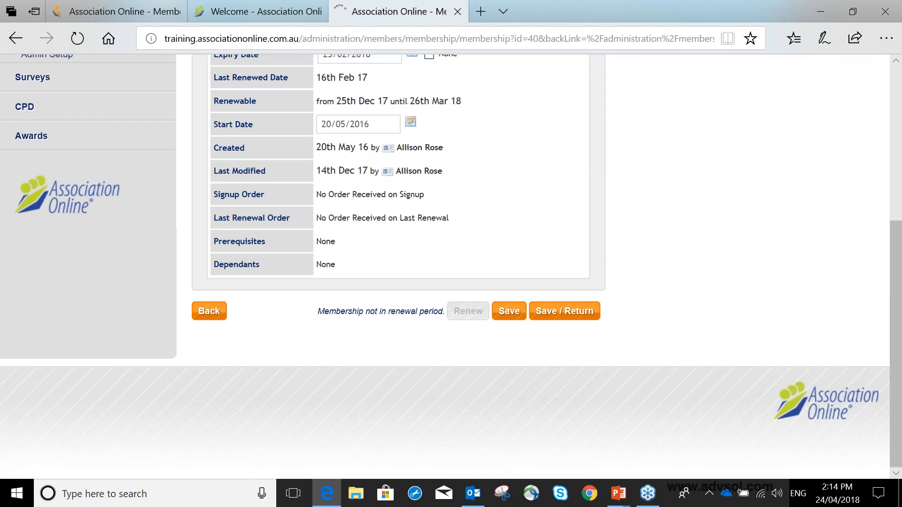
# Remove member status from the two contacts who are not the primary contact in the ABC Network membership
pyautogui.scroll(4, 286, 185)
pyautogui.click(350, 157)
pyautogui.click(294, 291)
pyautogui.click(295, 274)
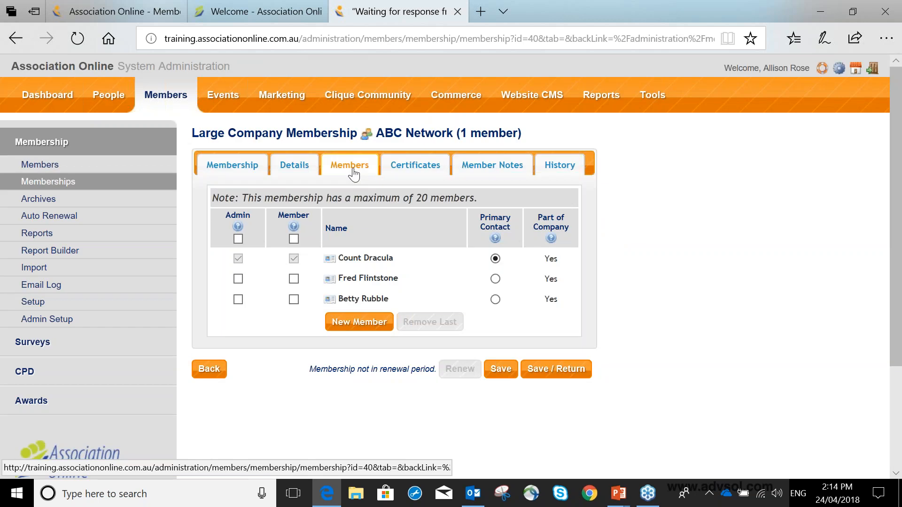
# Highlight the note about the membership's maximum number of members and review the listed contacts
pyautogui.moveTo(240, 198); pyautogui.dragTo(503, 214)
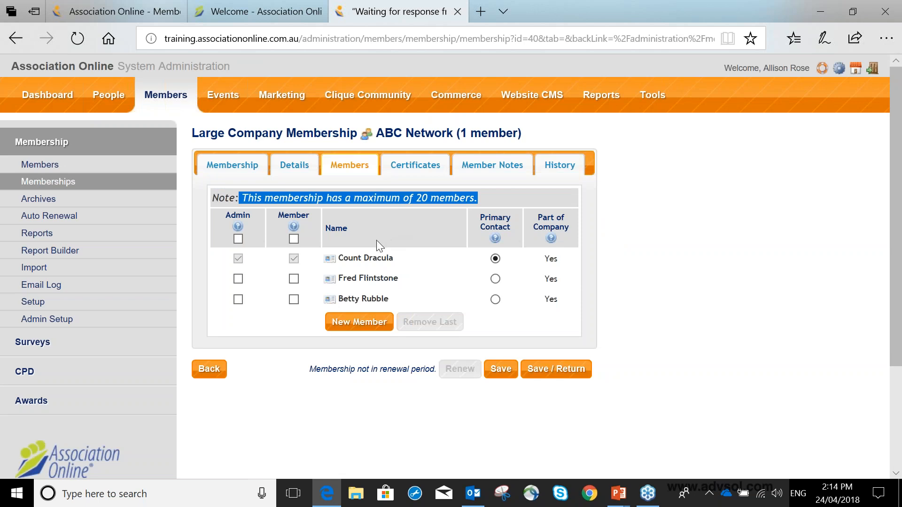
pyautogui.scroll(-1, 376, 241)
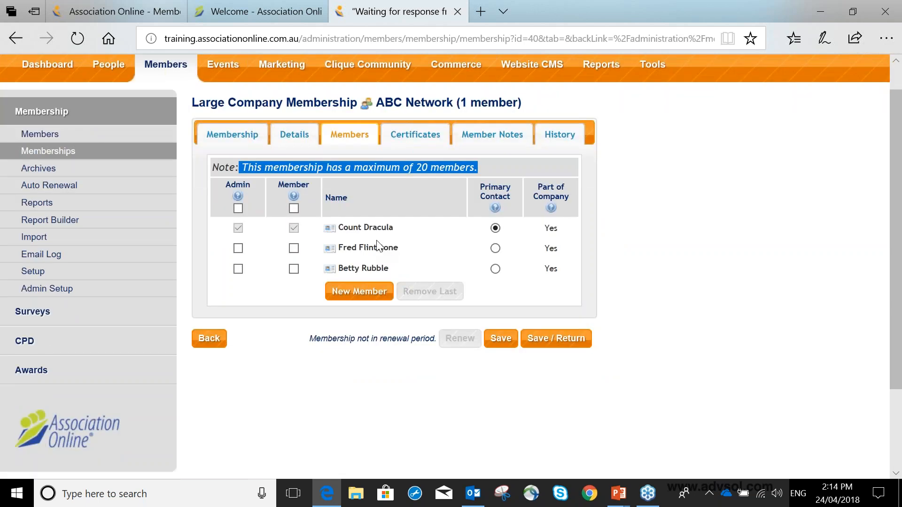
pyautogui.scroll(-1, 376, 244)
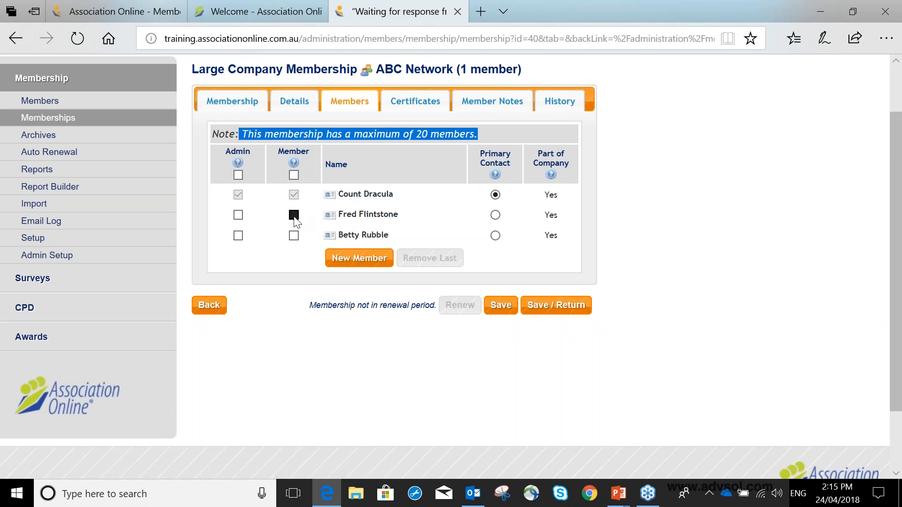
# Try granting member status to the second and third contacts of ABC Network, leaving both without it
pyautogui.click(295, 235)
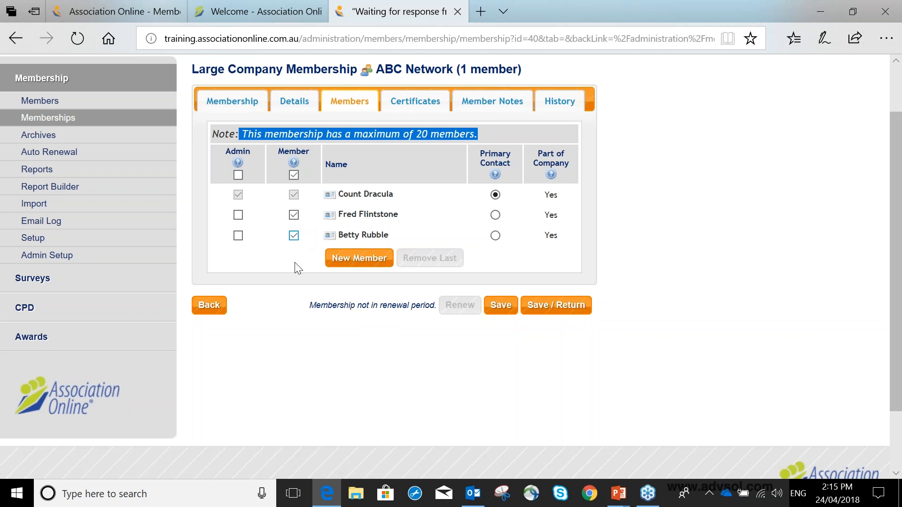
pyautogui.click(293, 215)
pyautogui.click(294, 236)
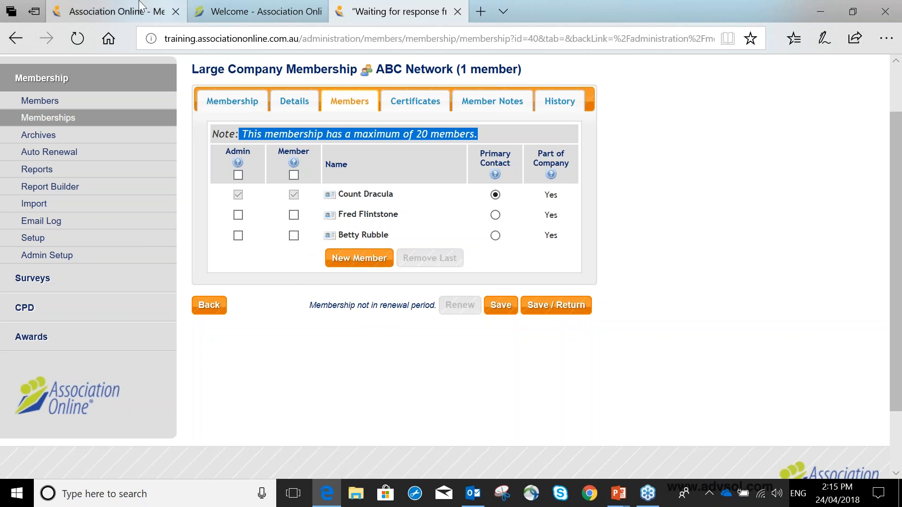
# Return to the new membership type form and disable Members can change primary contact
pyautogui.click(117, 11)
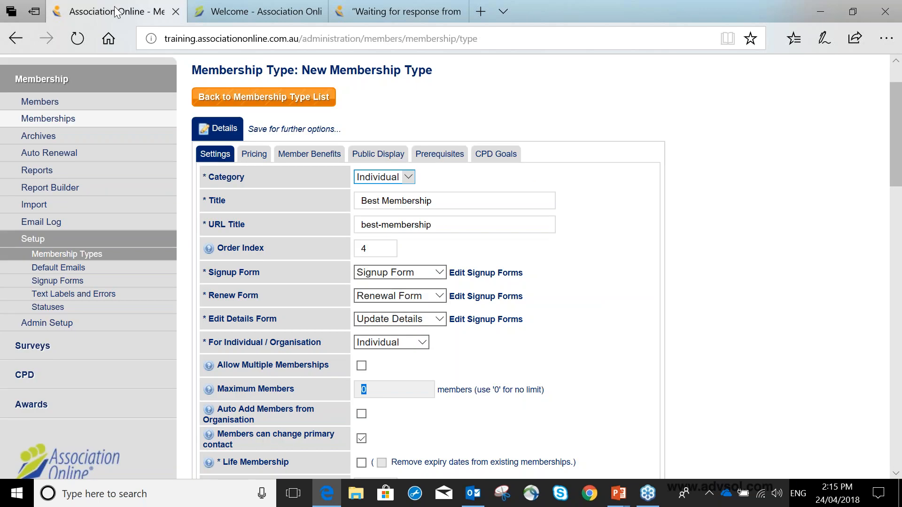
pyautogui.scroll(-5, 397, 296)
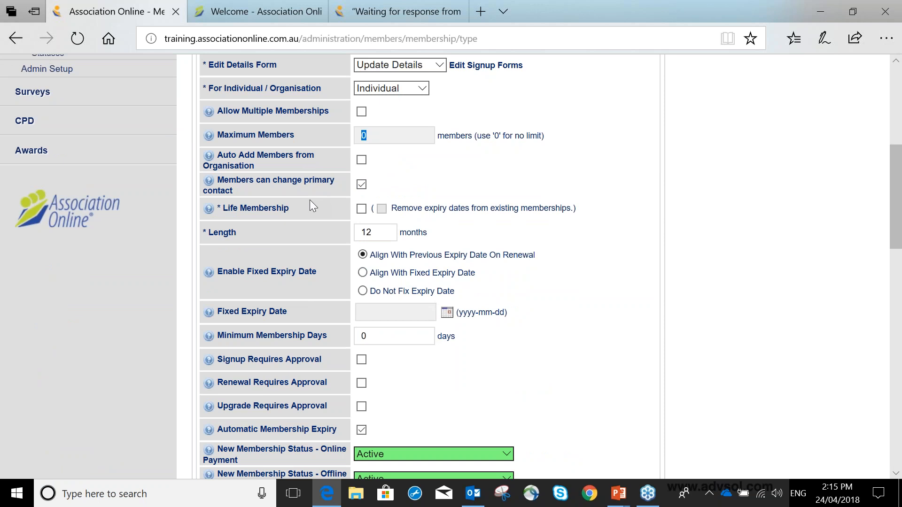
pyautogui.click(377, 2)
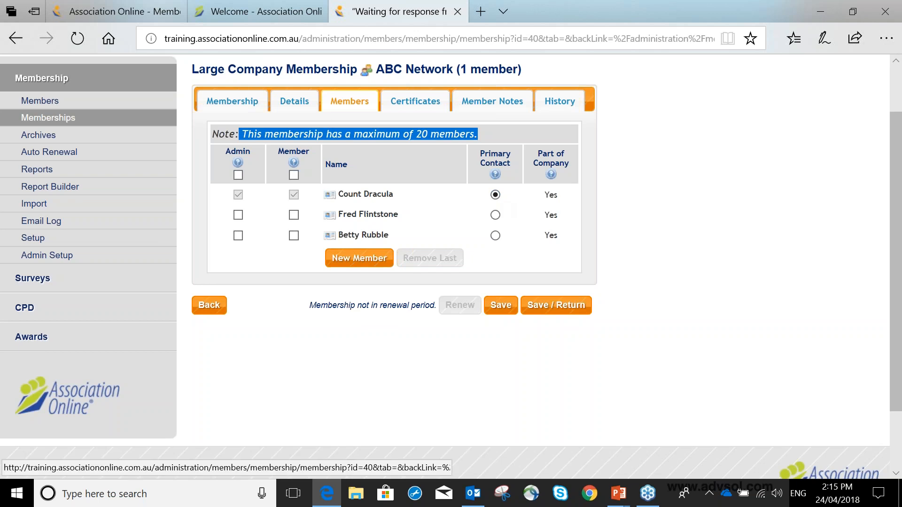
pyautogui.click(118, 11)
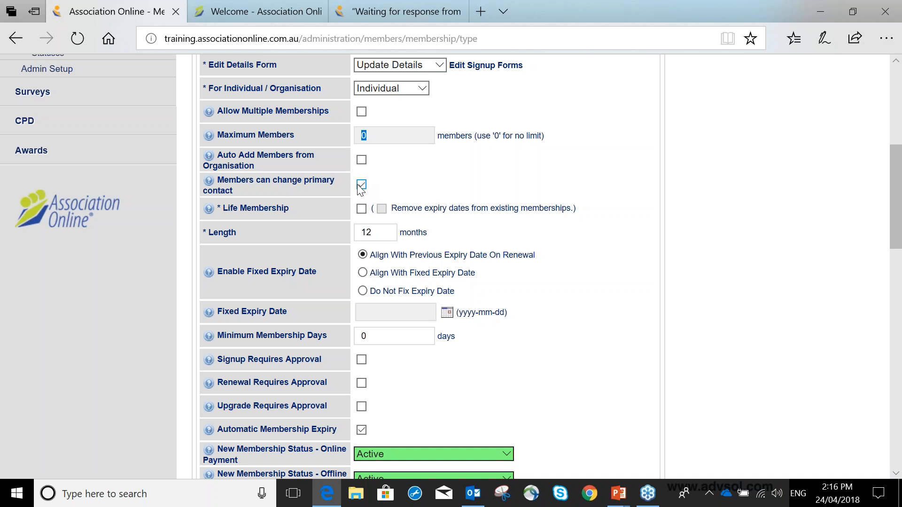
pyautogui.click(361, 185)
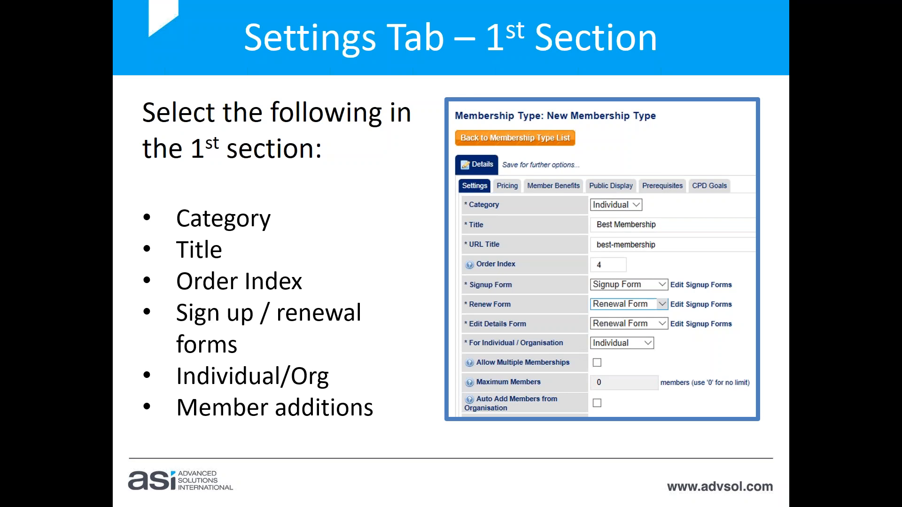
pyautogui.press('Right')
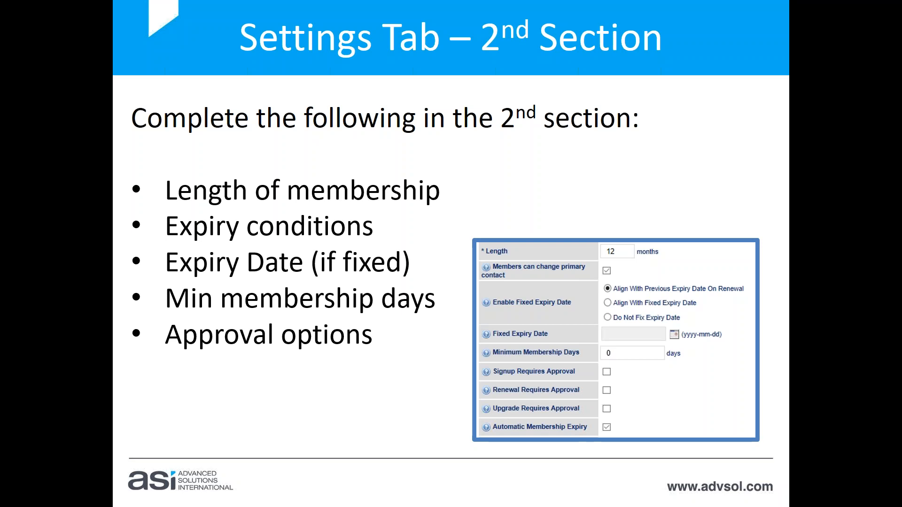
pyautogui.hotkey('alt', 'Tab')
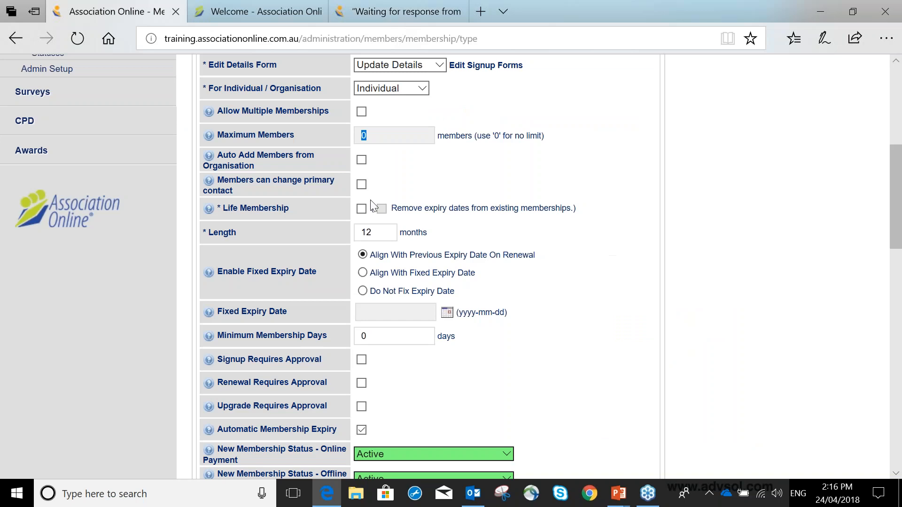
# Try enabling Life Membership for the new type, turn it back off and select the Length value
pyautogui.scroll(-1, 372, 206)
pyautogui.scroll(-2, 373, 206)
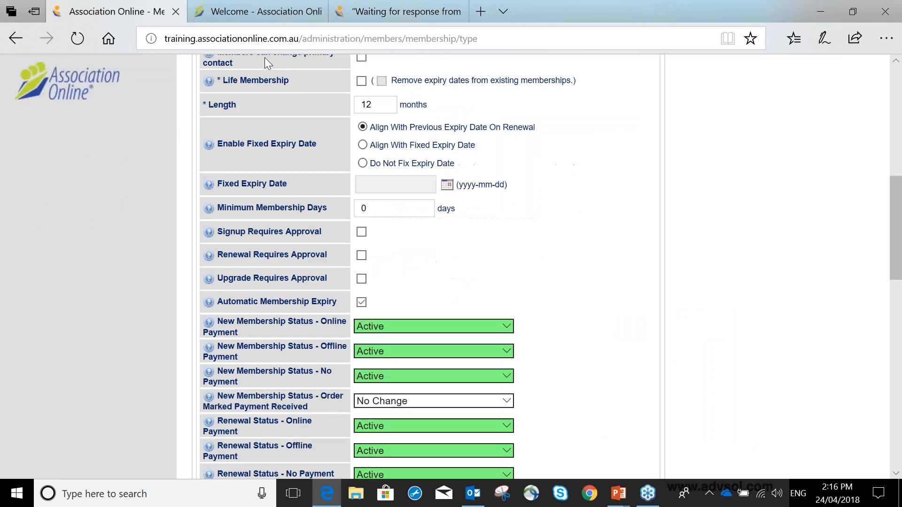
pyautogui.click(362, 81)
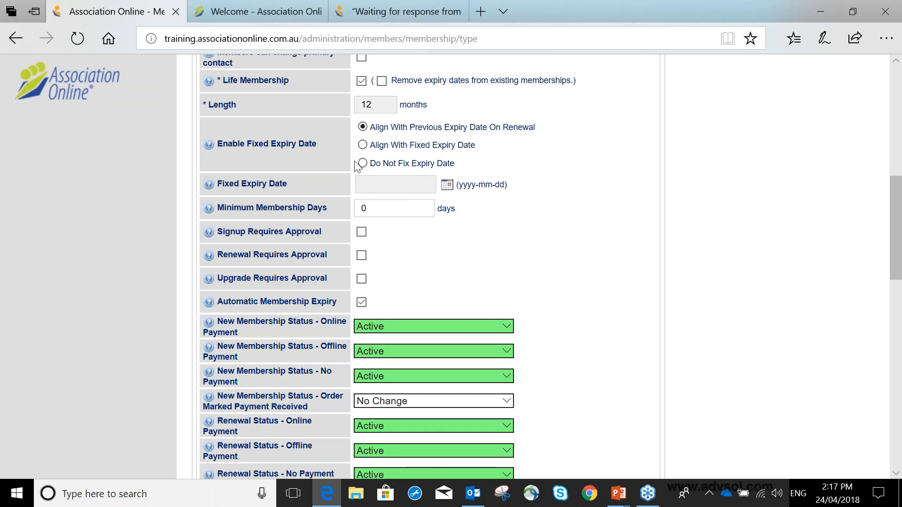
pyautogui.click(361, 81)
pyautogui.doubleClick(374, 105)
# Choose Align With Fixed Expiry Date for the membership type and set the Fixed Expiry Date to 2018-06-30
pyautogui.click(363, 145)
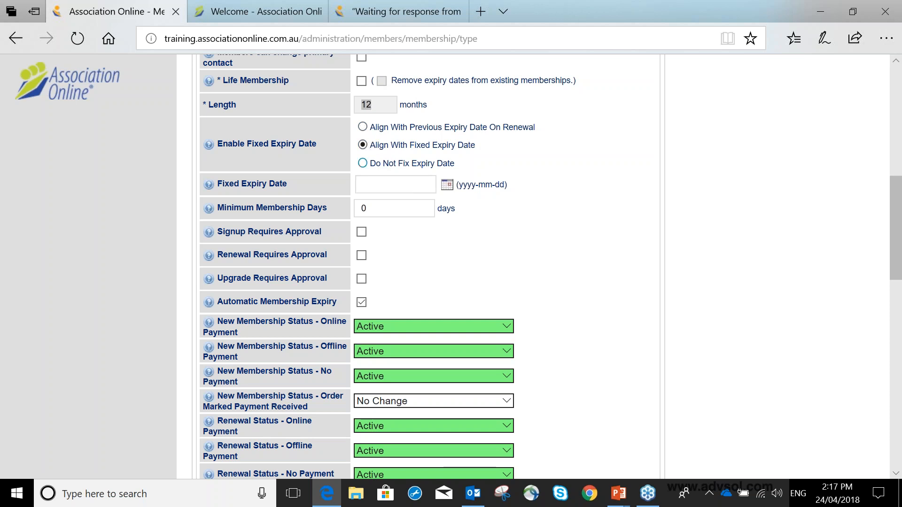
pyautogui.click(449, 186)
pyautogui.doubleClick(492, 186)
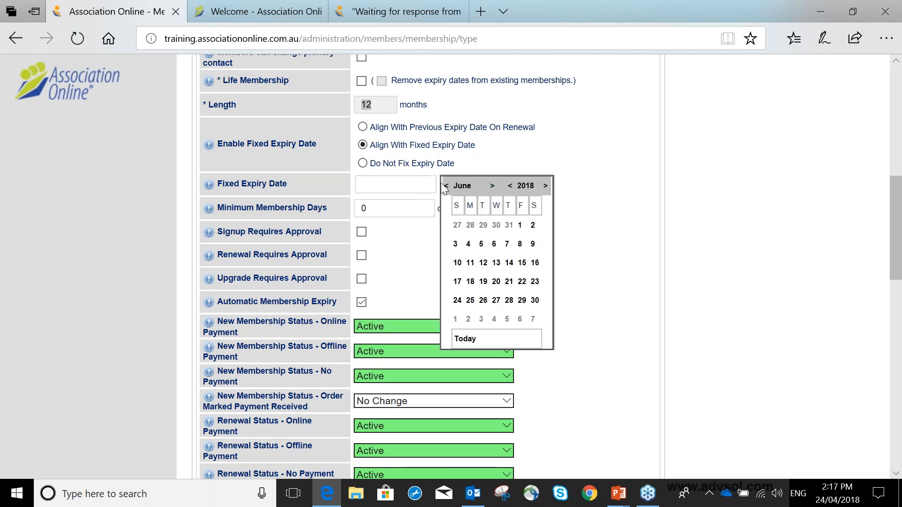
pyautogui.click(535, 300)
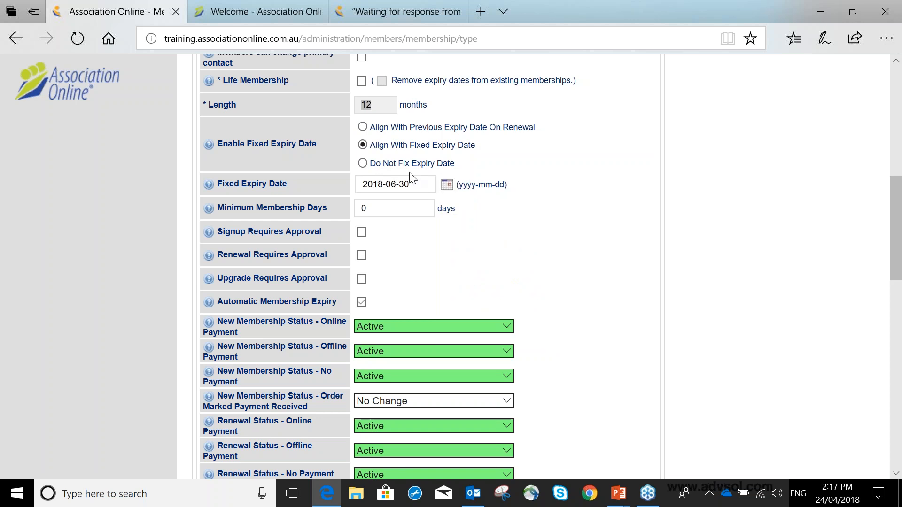
pyautogui.click(364, 164)
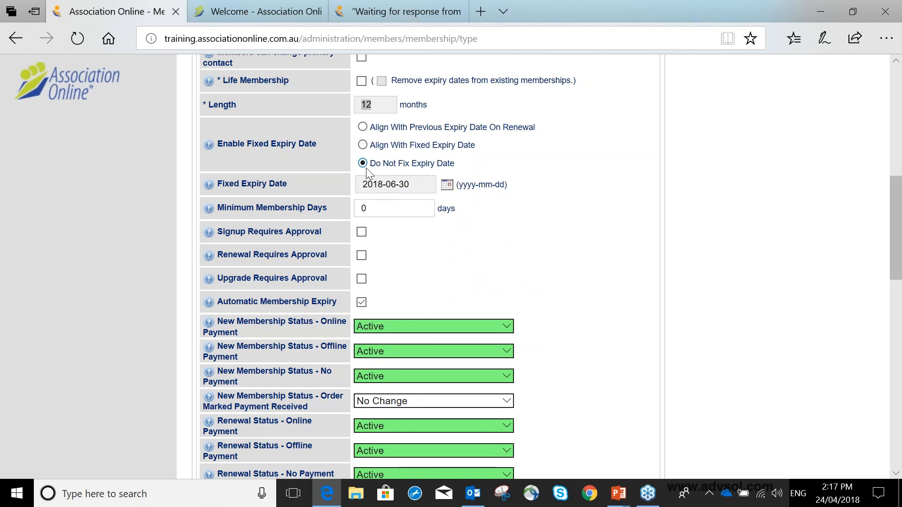
pyautogui.click(363, 145)
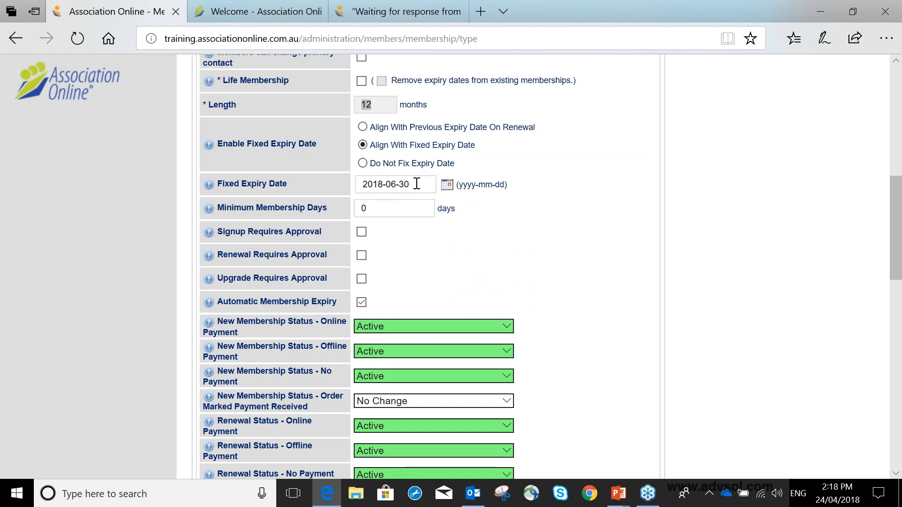
# Set the Minimum Membership Days of the membership type to 30
pyautogui.press('Tab')
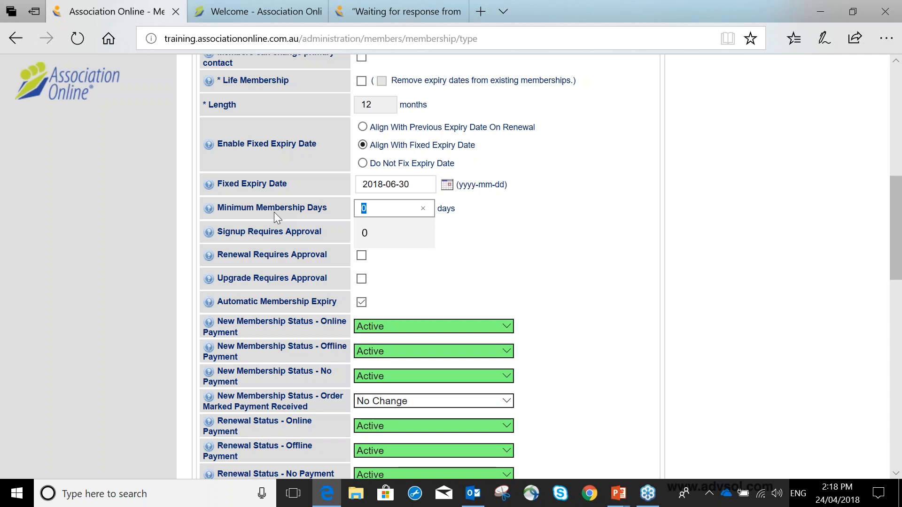
pyautogui.write('30')
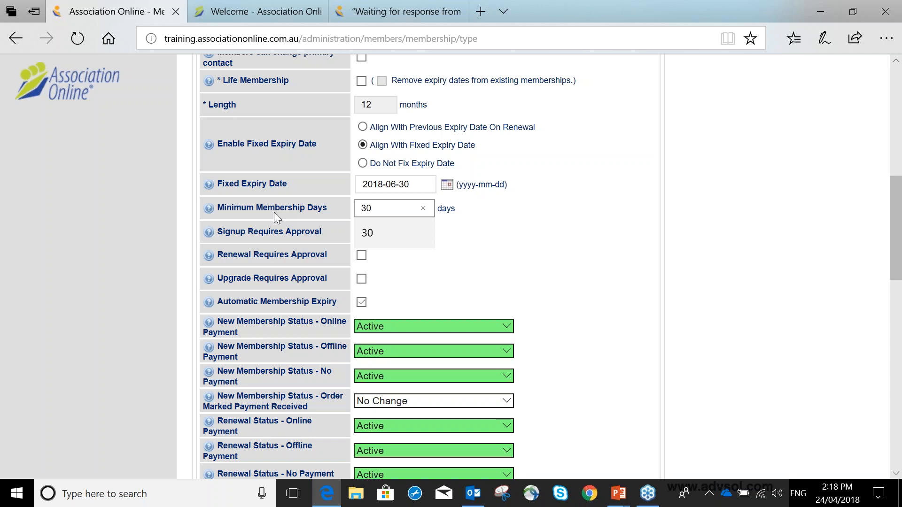
pyautogui.click(413, 230)
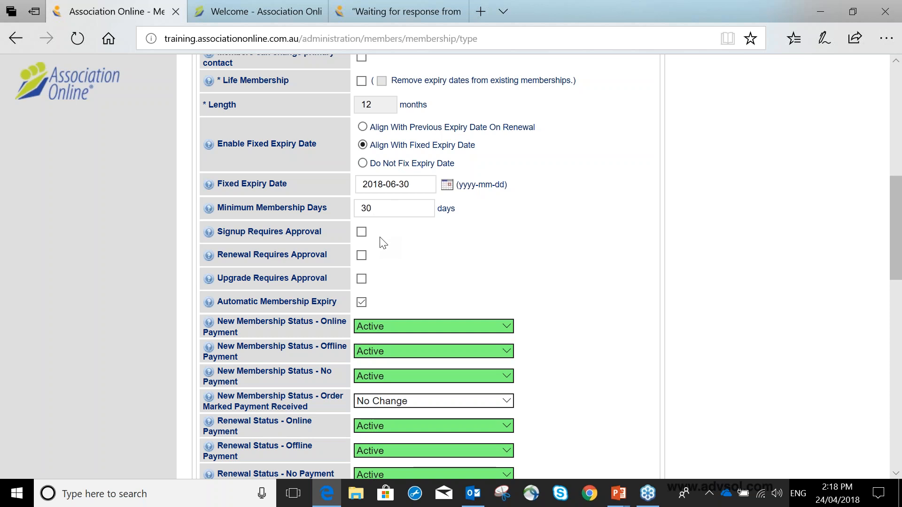
# Enable Signup Requires Approval and Upgrade Requires Approval for the membership type
pyautogui.scroll(-1, 384, 243)
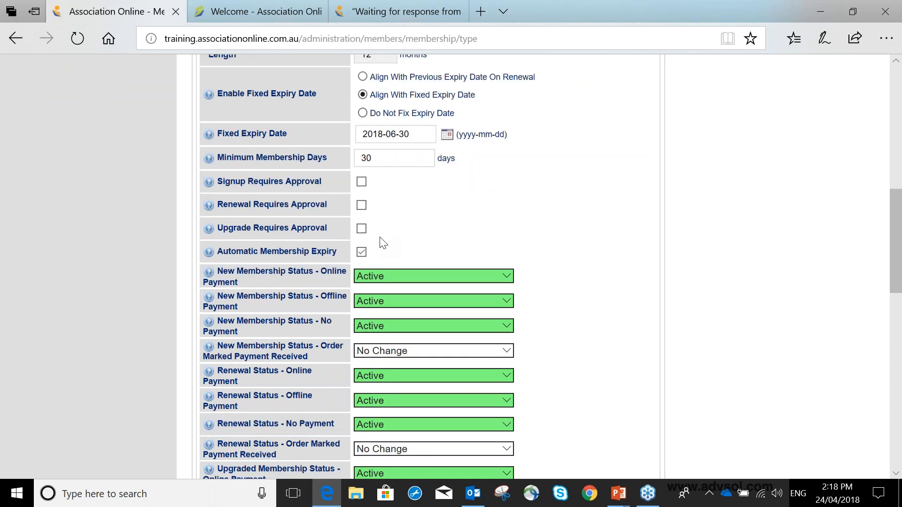
pyautogui.scroll(-1, 318, 175)
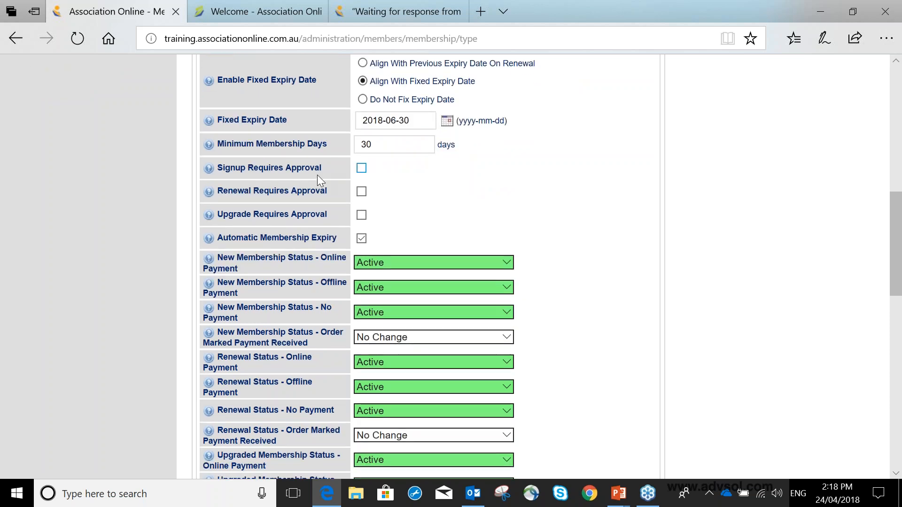
pyautogui.click(363, 169)
pyautogui.click(361, 216)
pyautogui.scroll(-1, 357, 221)
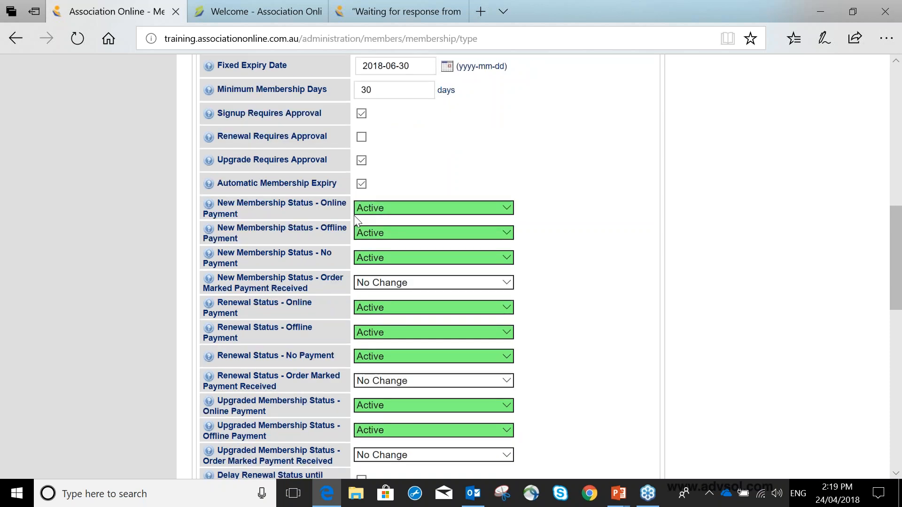
pyautogui.scroll(-1, 356, 220)
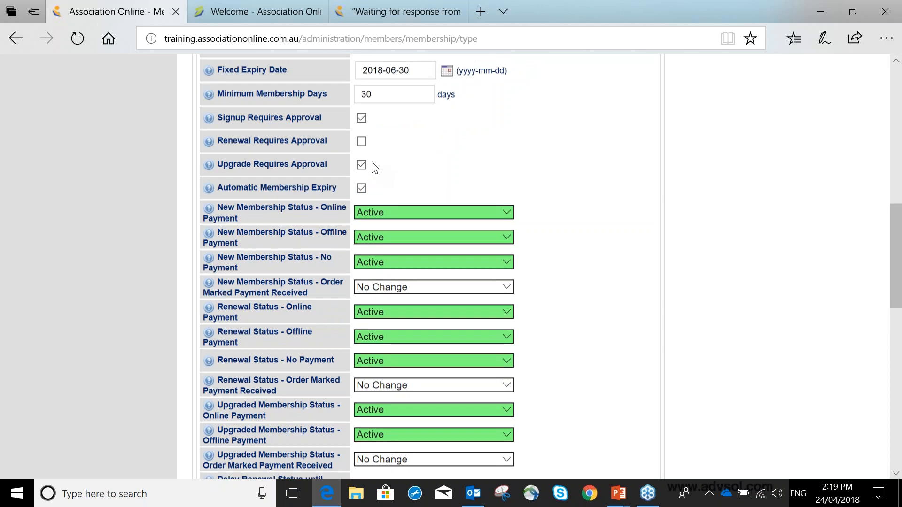
pyautogui.scroll(1, 376, 164)
pyautogui.doubleClick(412, 120)
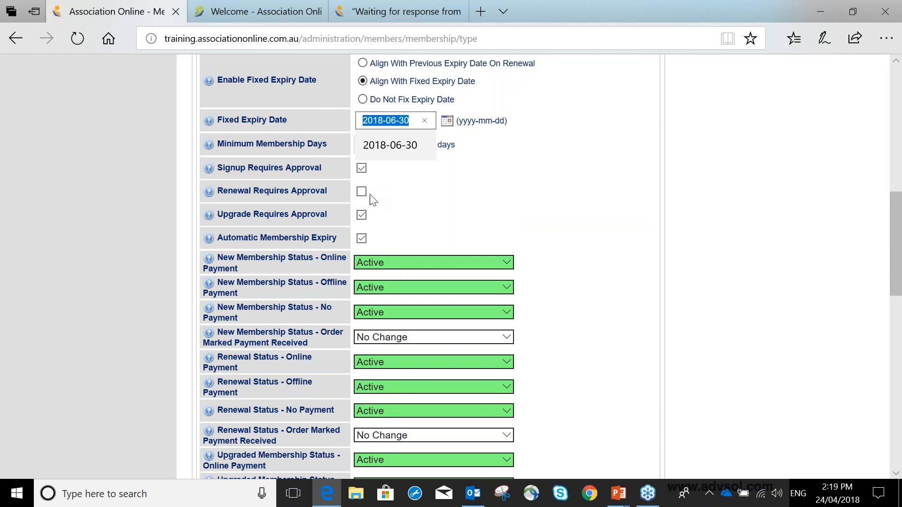
pyautogui.click(519, 192)
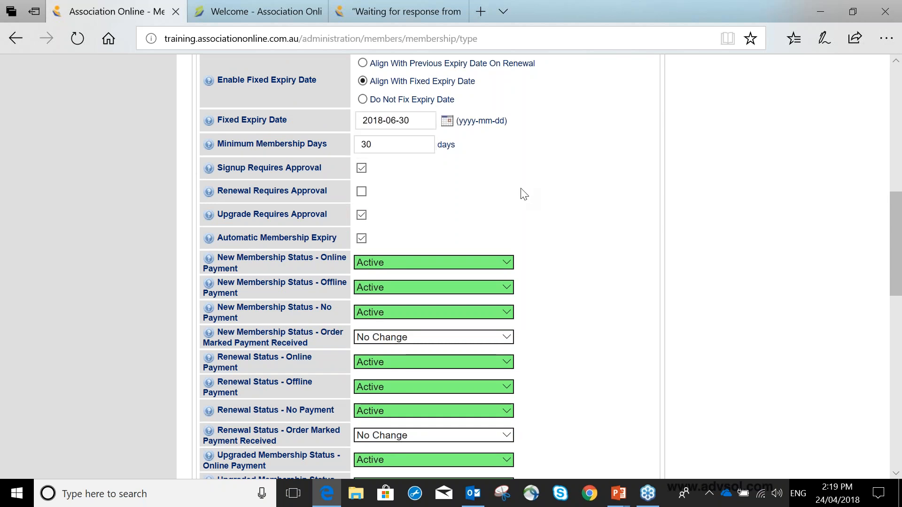
# Try disabling Automatic Membership Expiry and turn it back on
pyautogui.scroll(-1, 524, 194)
pyautogui.click(422, 177)
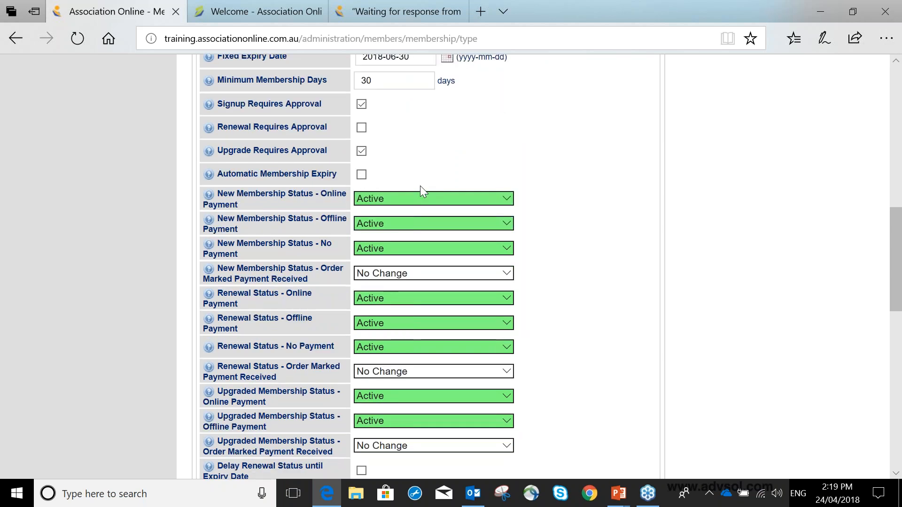
pyautogui.click(362, 176)
pyautogui.scroll(1, 226, 127)
# Read the help explanation for Signup Requires Approval and close it
pyautogui.moveTo(209, 171)
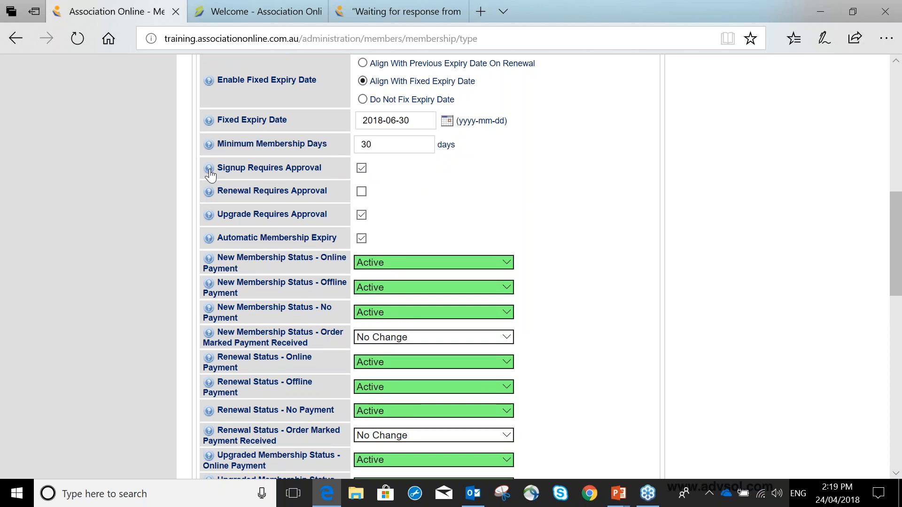
pyautogui.click(210, 170)
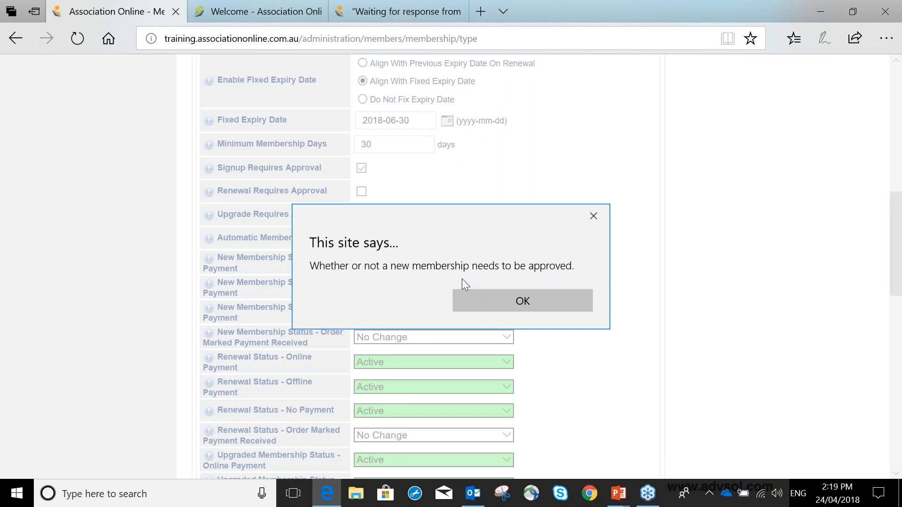
pyautogui.click(594, 217)
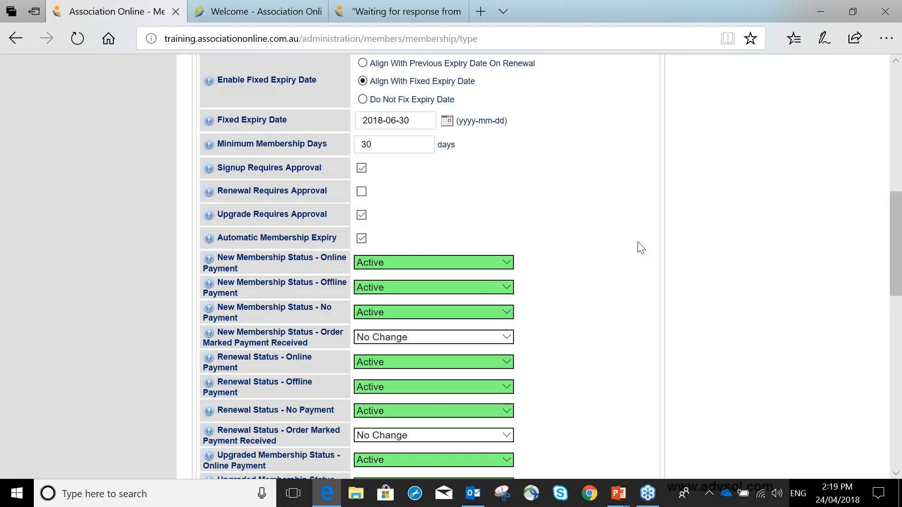
# Save the new membership type with its current settings
pyautogui.scroll(-1, 641, 248)
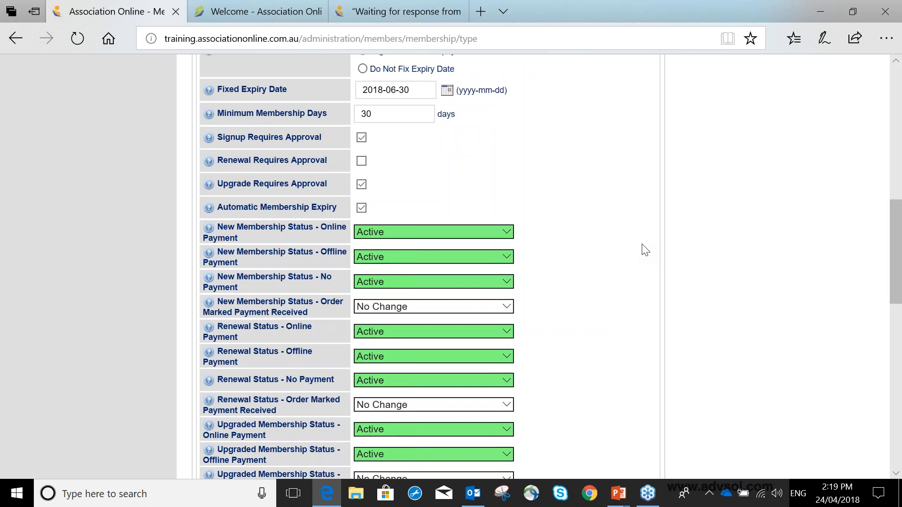
pyautogui.scroll(-10, 646, 249)
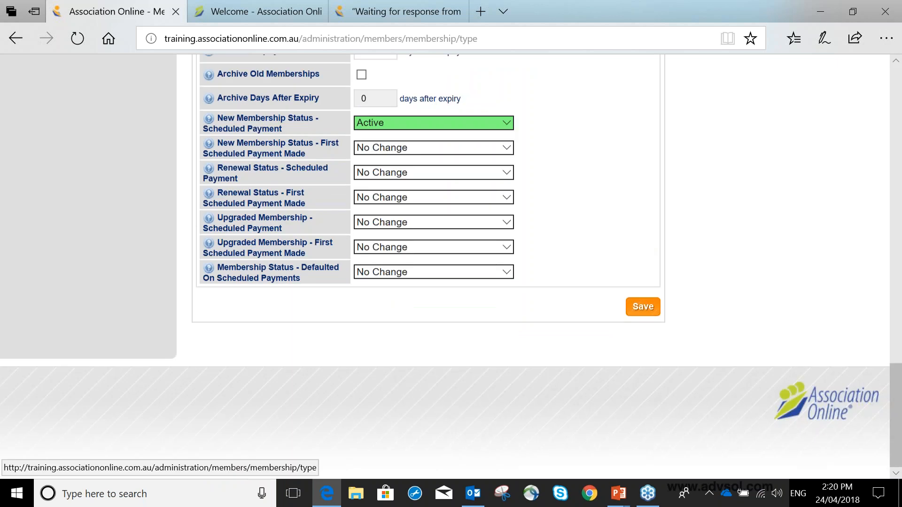
pyautogui.click(643, 307)
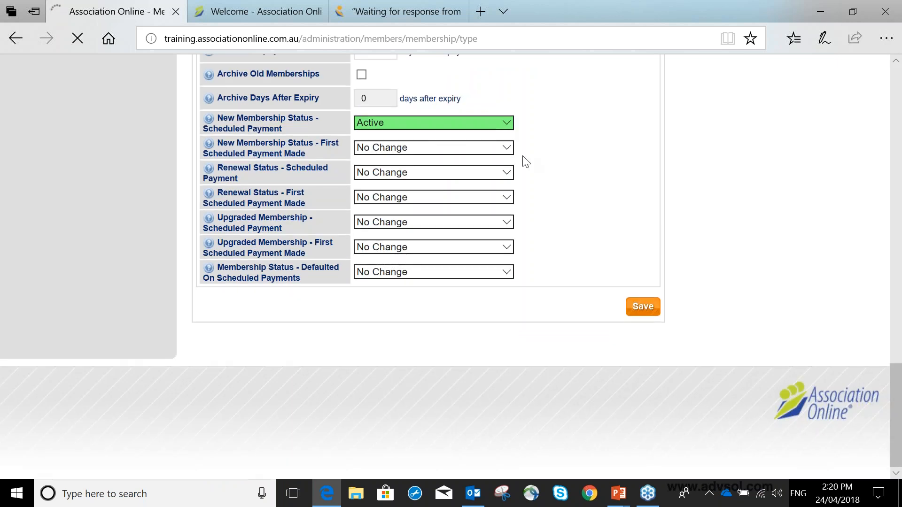
# Return from the slide show to the Association Online form and set New Membership Status - Online Payment to Pending Approval
pyautogui.scroll(-10, 537, 173)
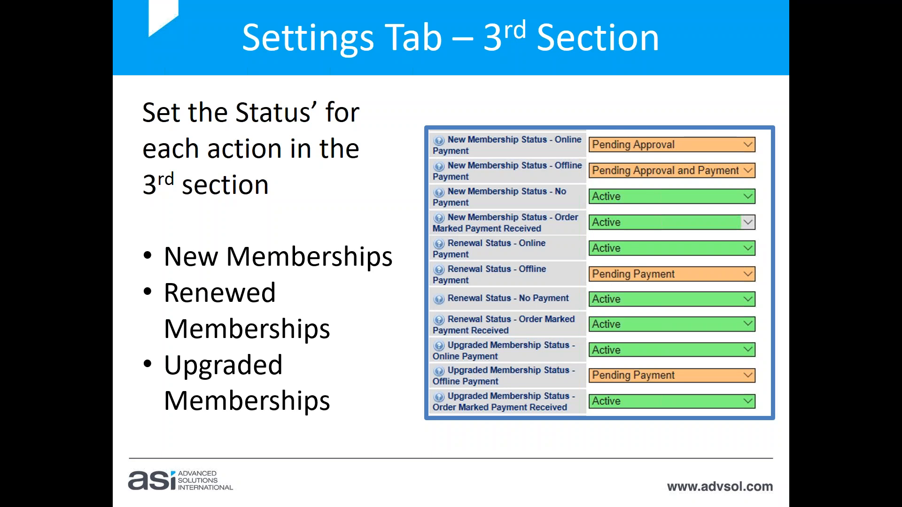
pyautogui.hotkey('alt', 'Tab')
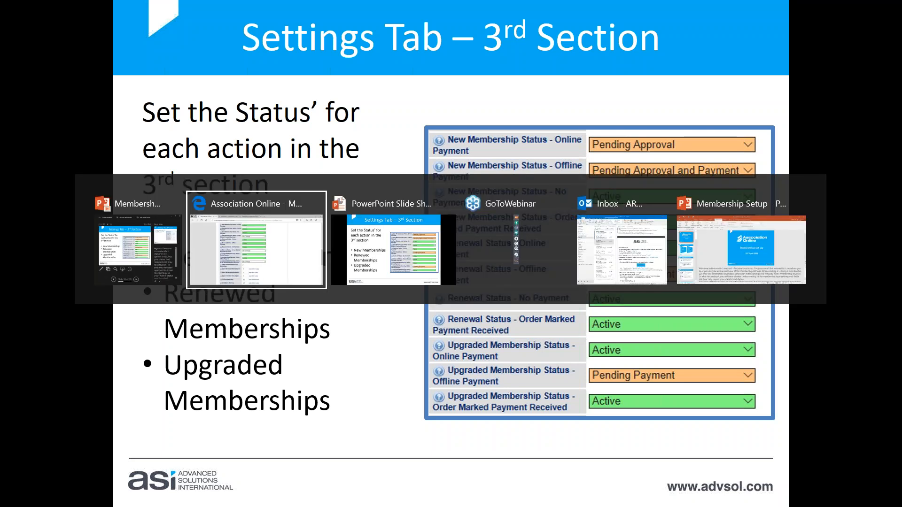
pyautogui.scroll(2, 295, 270)
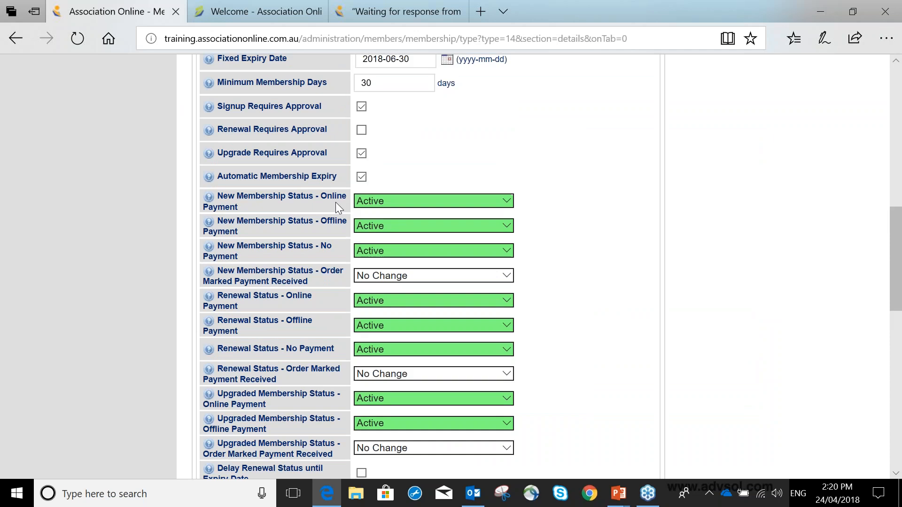
pyautogui.click(421, 202)
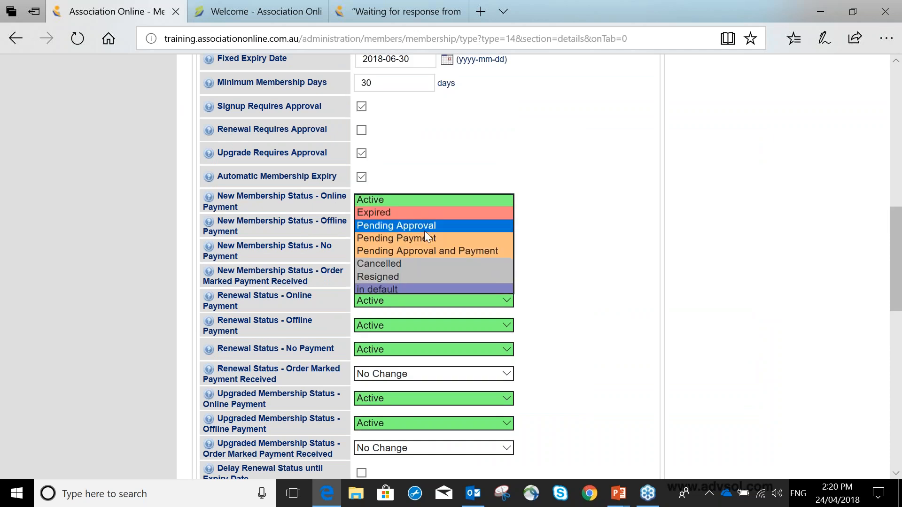
pyautogui.click(425, 228)
pyautogui.click(592, 201)
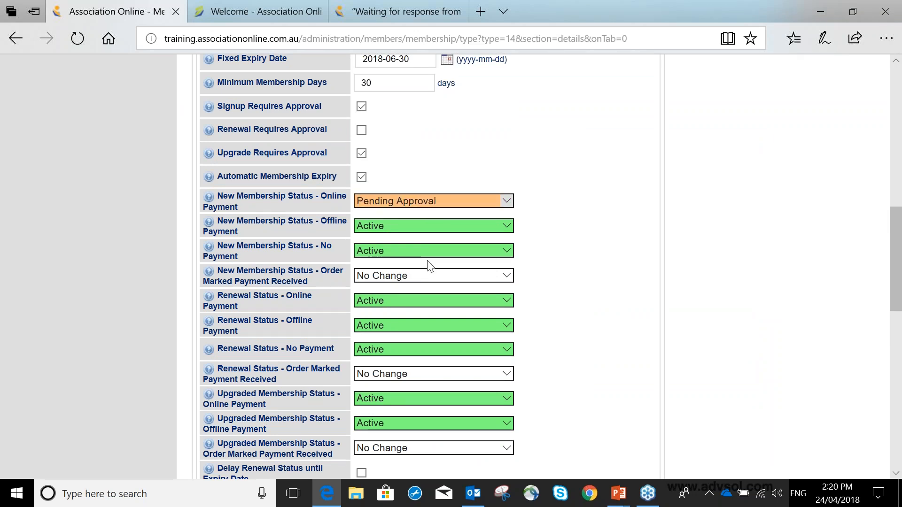
# Set New Membership Status - Offline Payment to Pending Approval and Payment
pyautogui.click(388, 234)
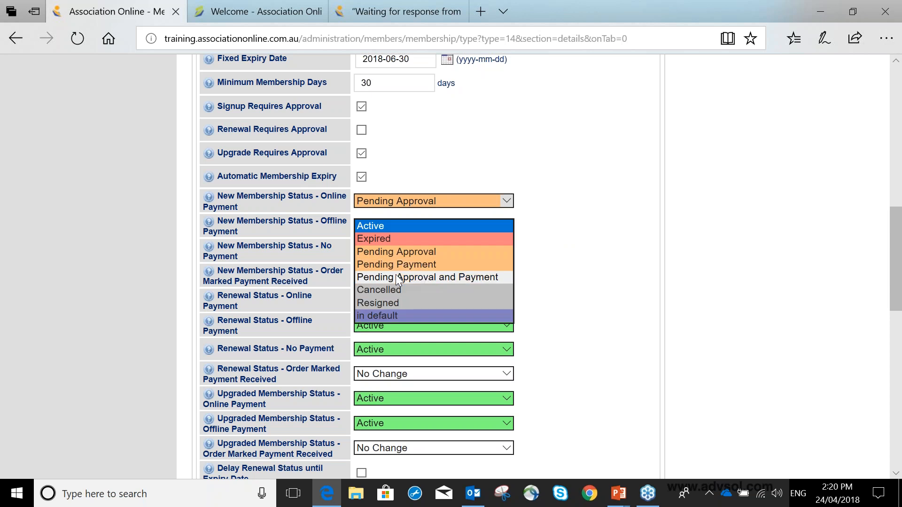
pyautogui.click(398, 276)
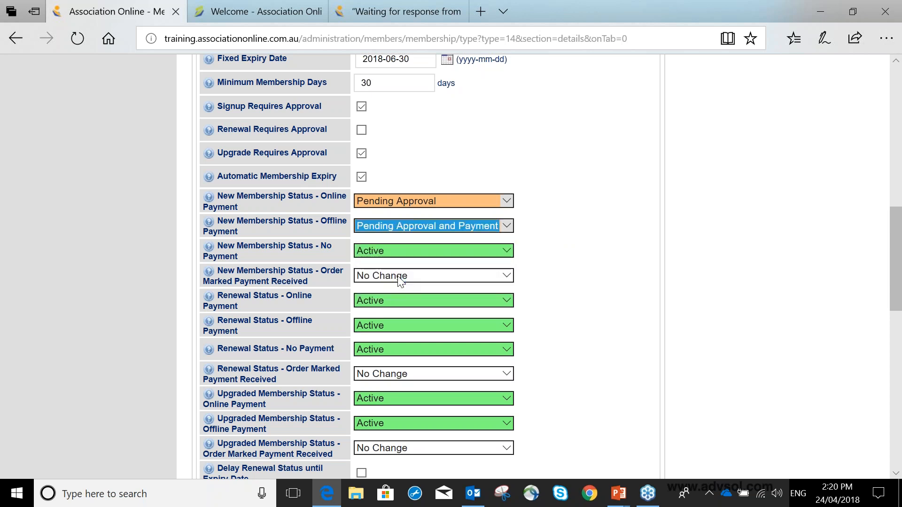
pyautogui.click(507, 226)
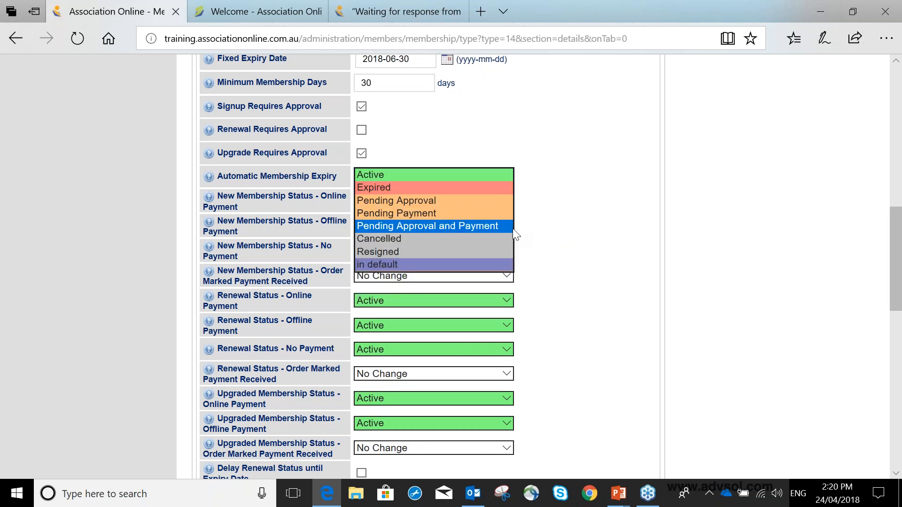
pyautogui.click(544, 210)
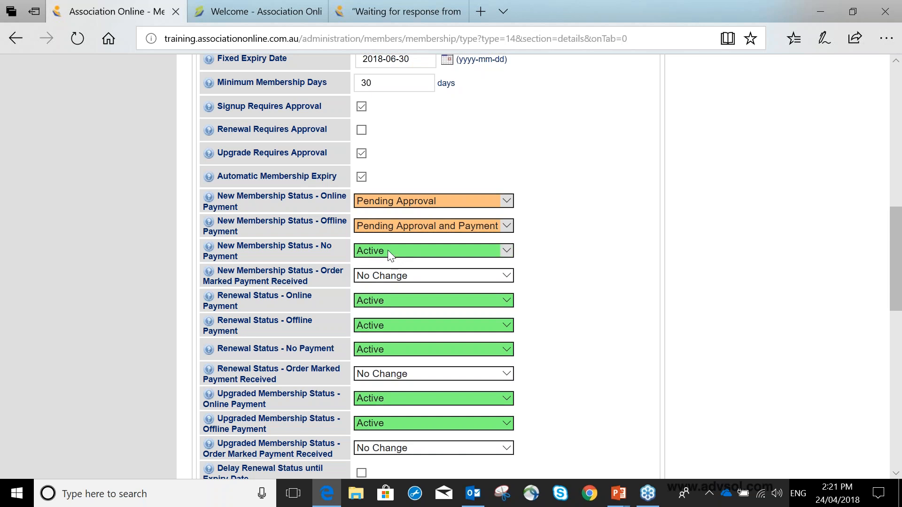
# Set New Membership Status - Order Marked Payment Received to Active
pyautogui.scroll(-3, 388, 249)
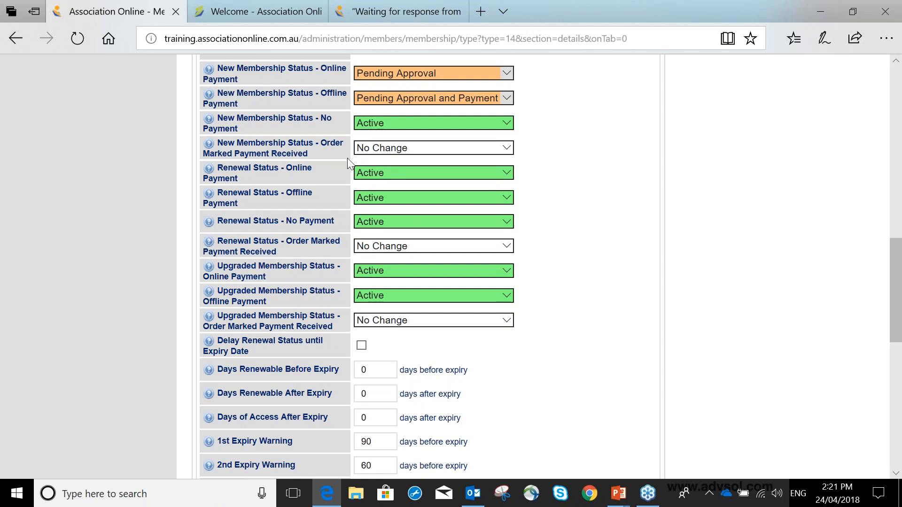
pyautogui.click(375, 148)
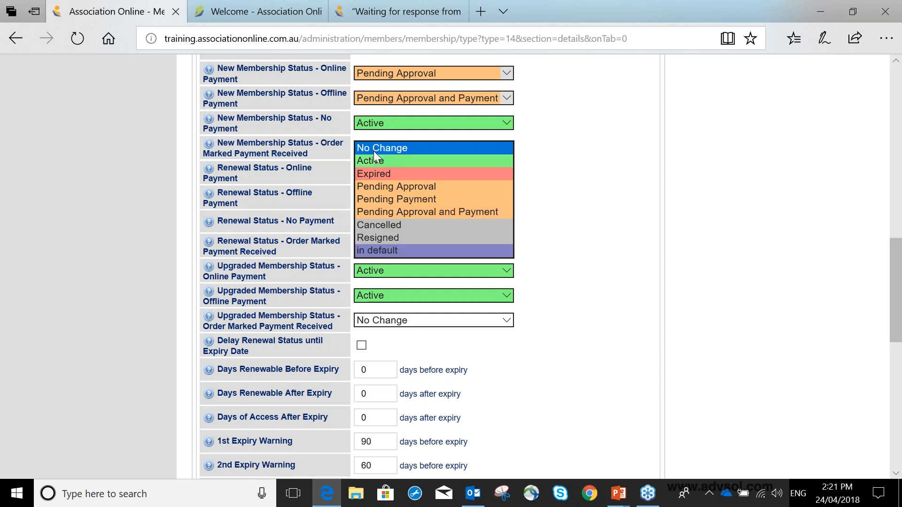
pyautogui.click(382, 160)
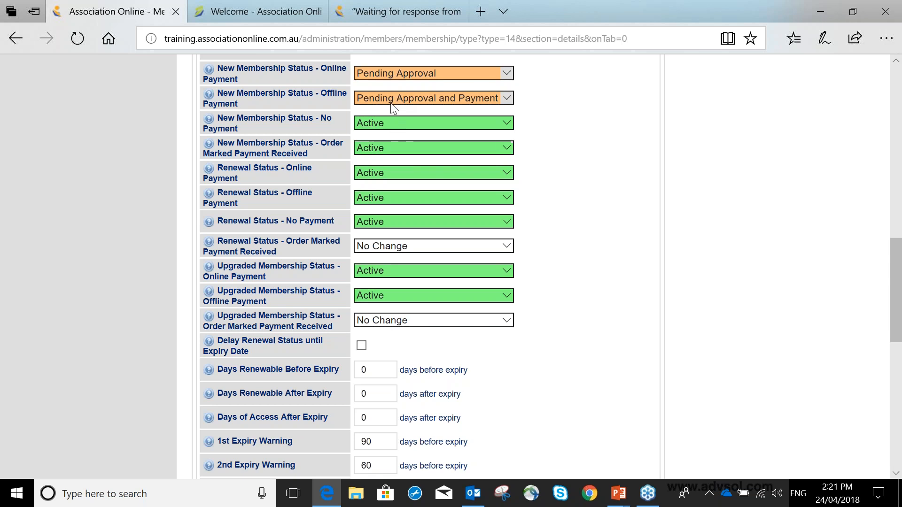
# Try Pending Approval for New Membership Status - Order Marked Payment Received and return it to Active
pyautogui.click(380, 149)
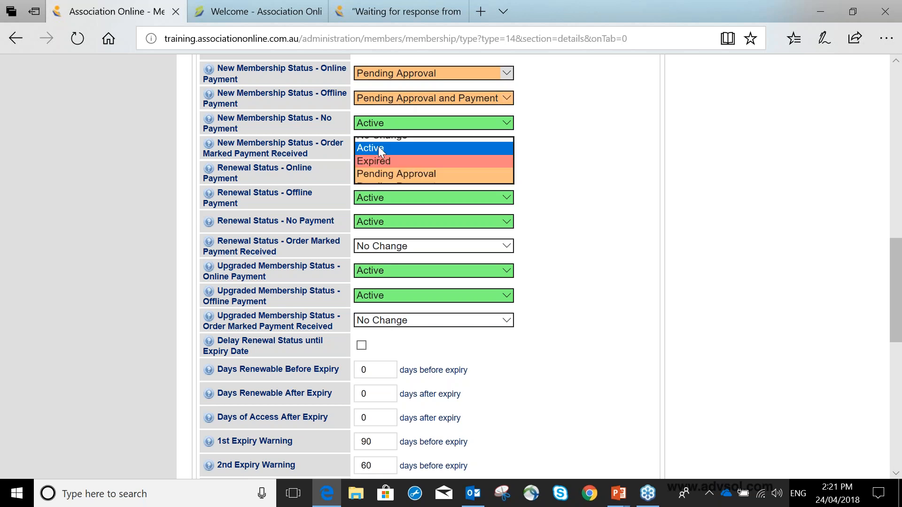
pyautogui.click(378, 173)
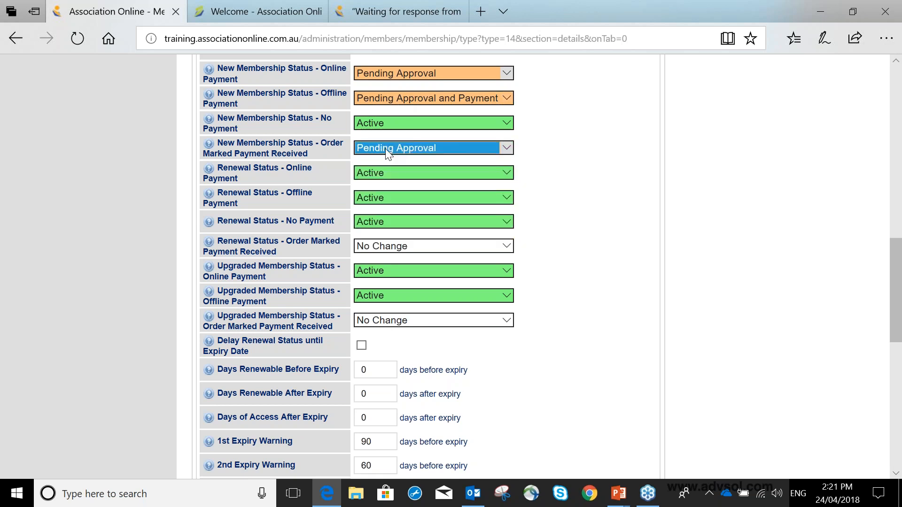
pyautogui.click(385, 148)
pyautogui.click(388, 122)
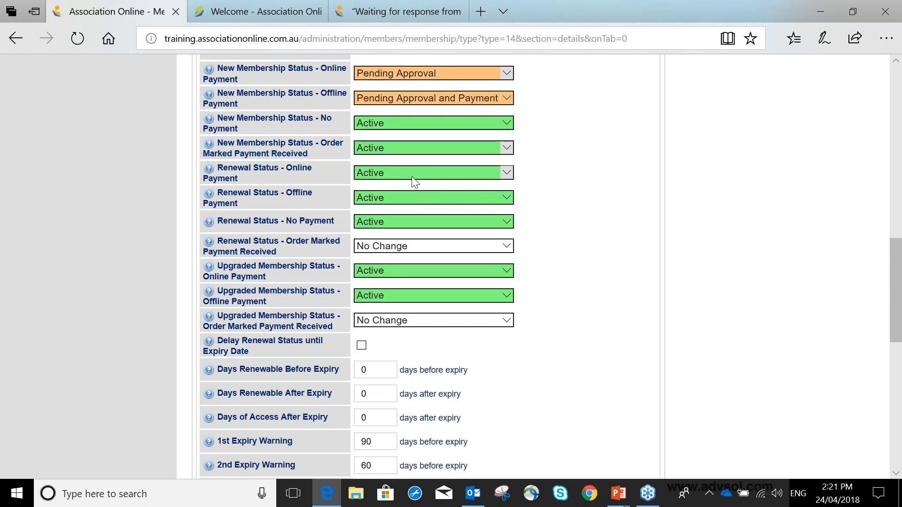
# Set Renewal Status - Offline Payment to Pending Payment and Renewal Status - Order Marked Payment Received to Active
pyautogui.click(405, 201)
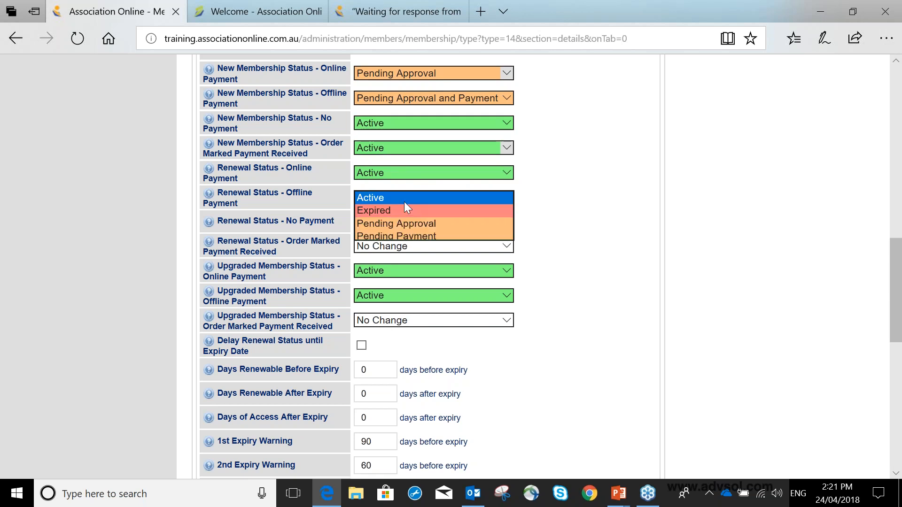
pyautogui.click(411, 236)
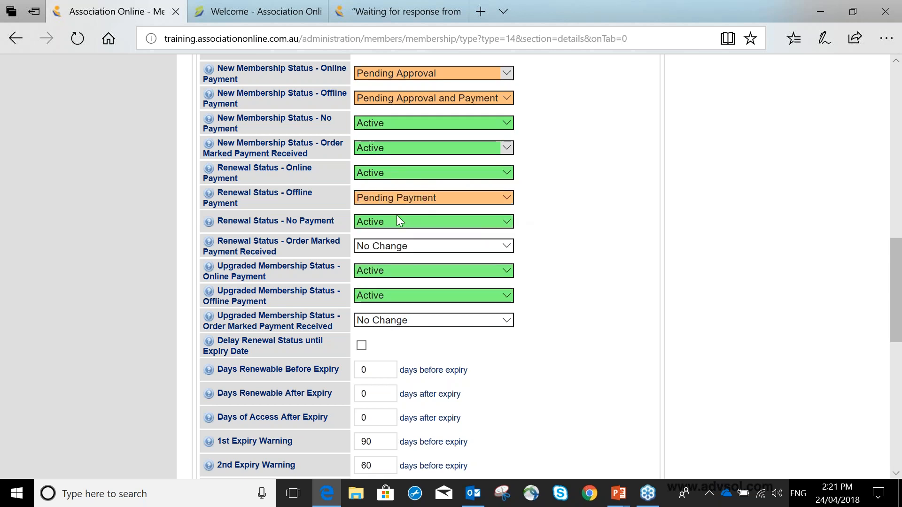
pyautogui.click(393, 245)
pyautogui.click(391, 259)
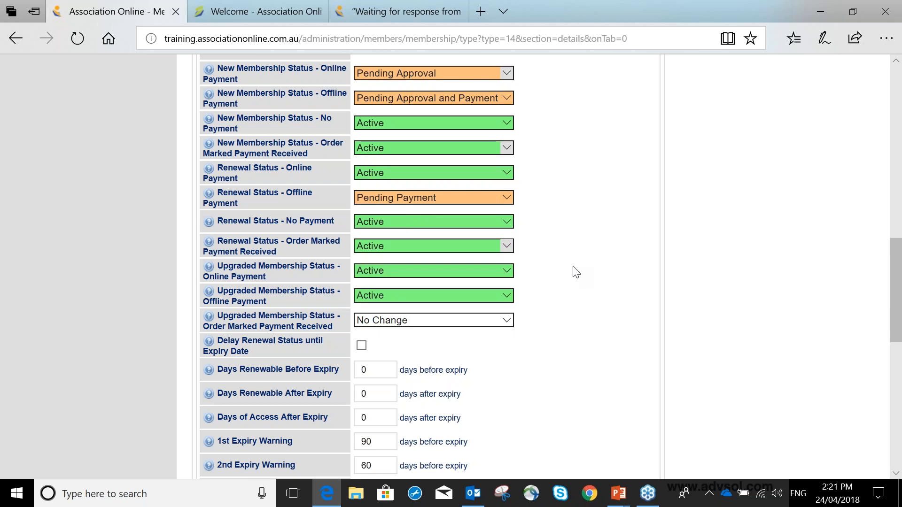
pyautogui.scroll(-1, 577, 272)
pyautogui.scroll(-1, 576, 272)
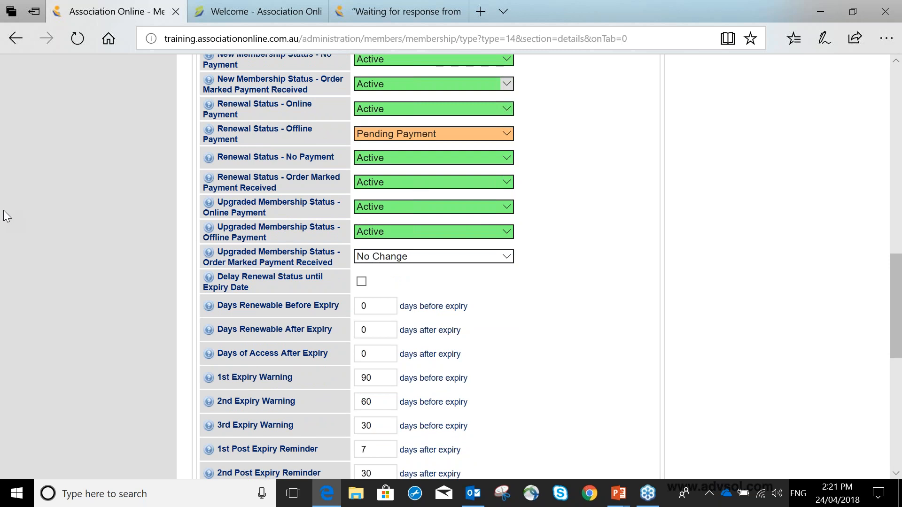
# Open the membership Statuses setup page in a new browser tab and switch to it
pyautogui.scroll(1, 4, 211)
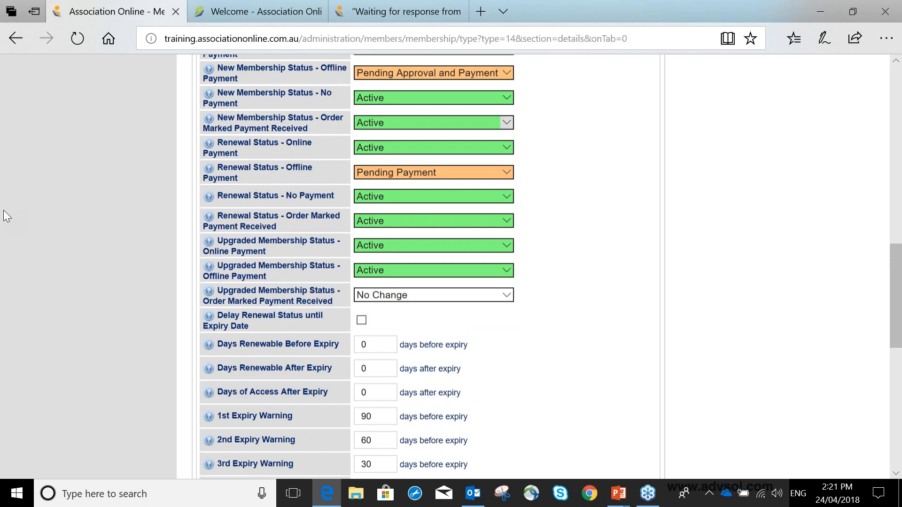
pyautogui.scroll(10, 4, 211)
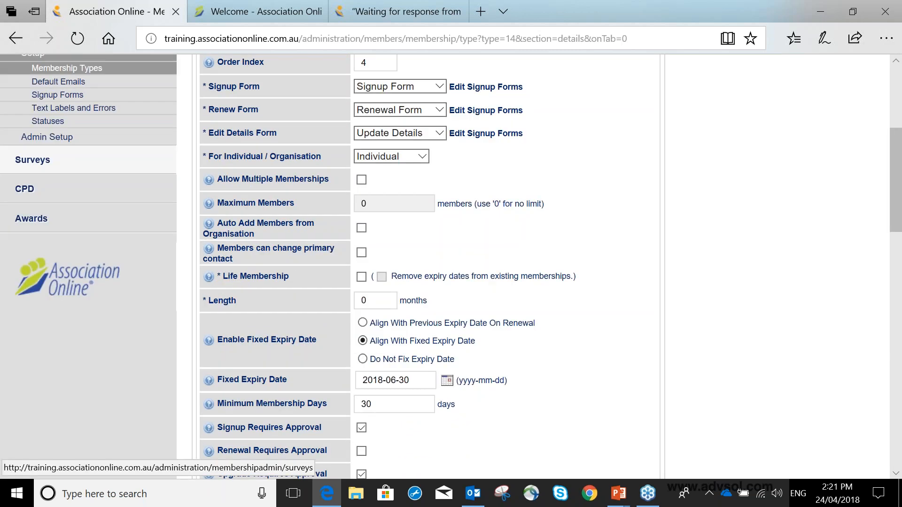
pyautogui.scroll(3, 47, 235)
pyautogui.rightClick(45, 250)
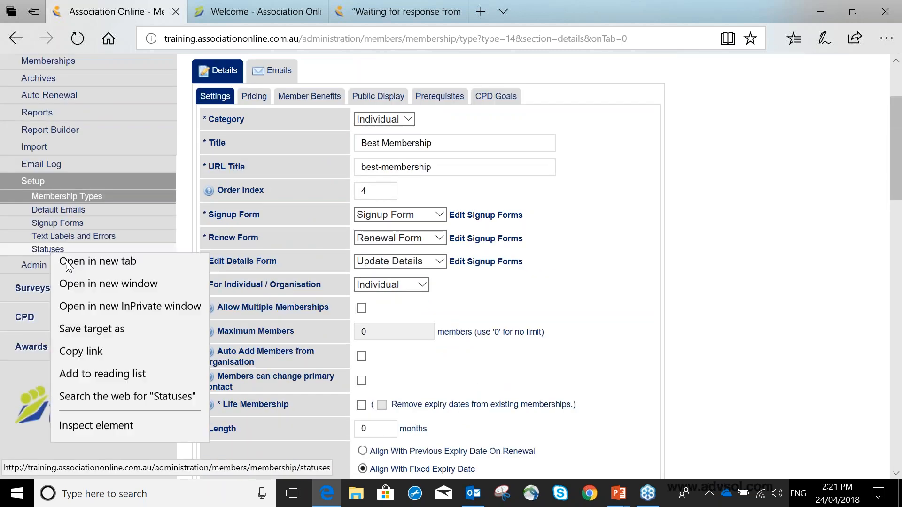
pyautogui.click(84, 262)
pyautogui.click(507, 17)
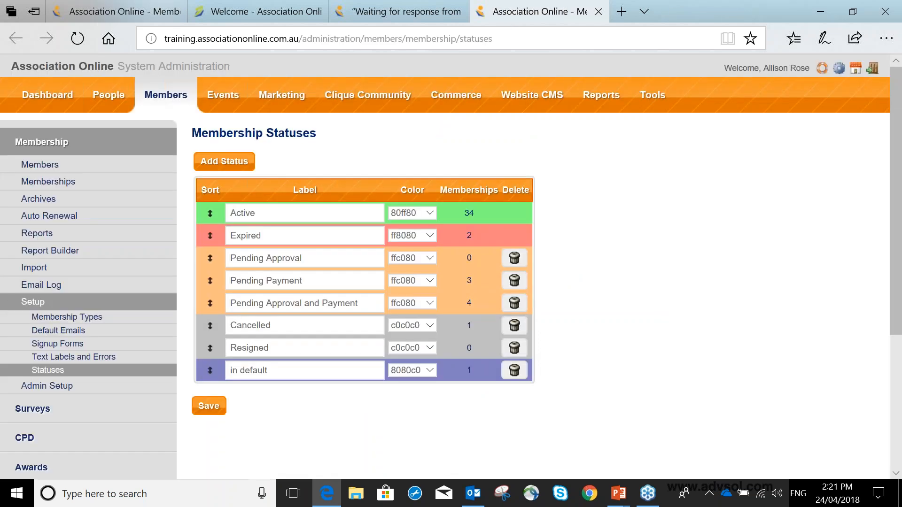
# Examine the list of membership statuses, focusing on the Active and Expired labels
pyautogui.scroll(-1, 301, 243)
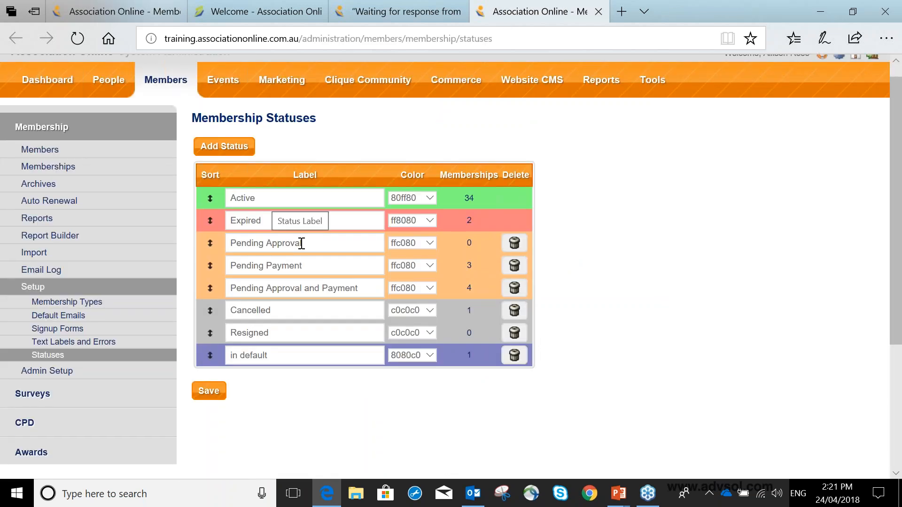
pyautogui.scroll(-2, 301, 243)
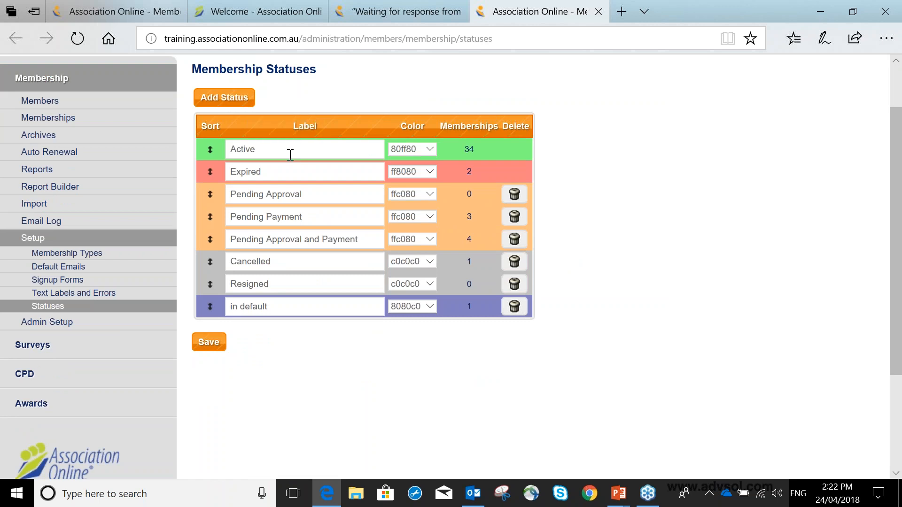
pyautogui.doubleClick(256, 149)
pyautogui.click(277, 175)
pyautogui.doubleClick(277, 175)
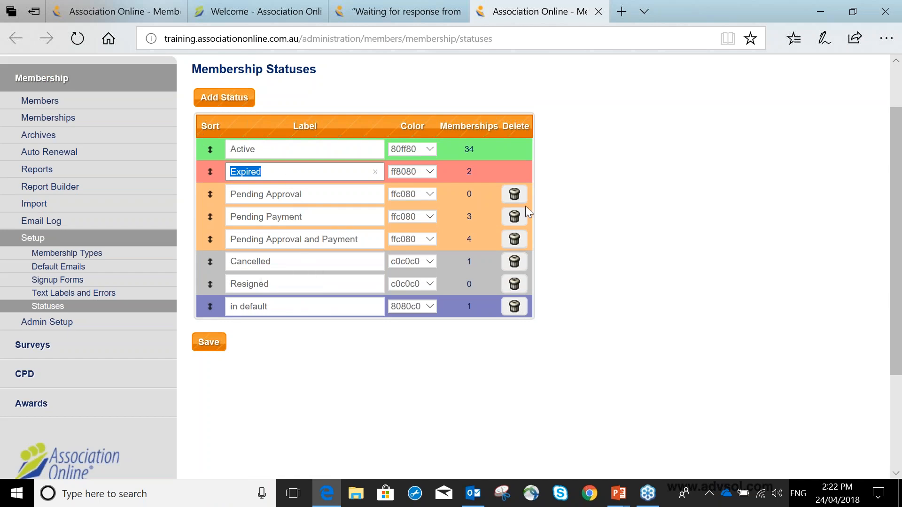
# Try the colour ffc0c0 for the Pending Approval status, return it to ffc080 and save the statuses
pyautogui.click(425, 197)
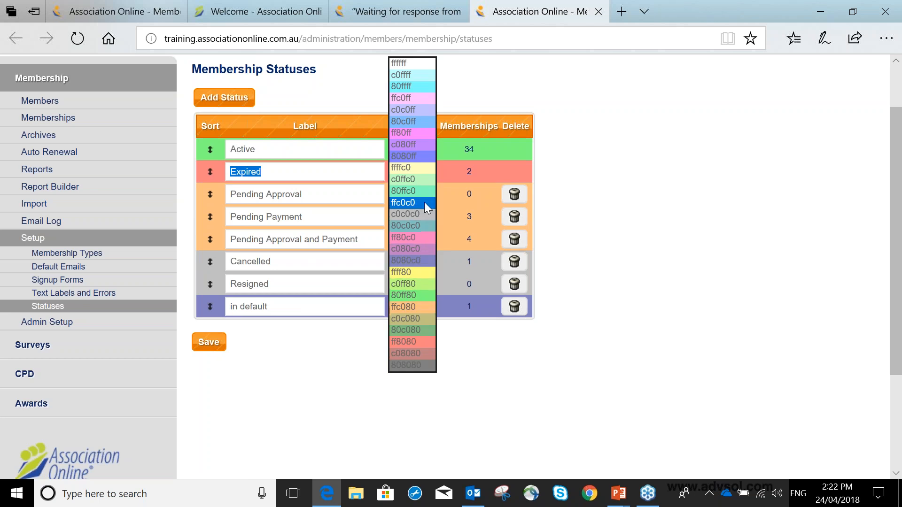
pyautogui.click(424, 202)
pyautogui.click(431, 191)
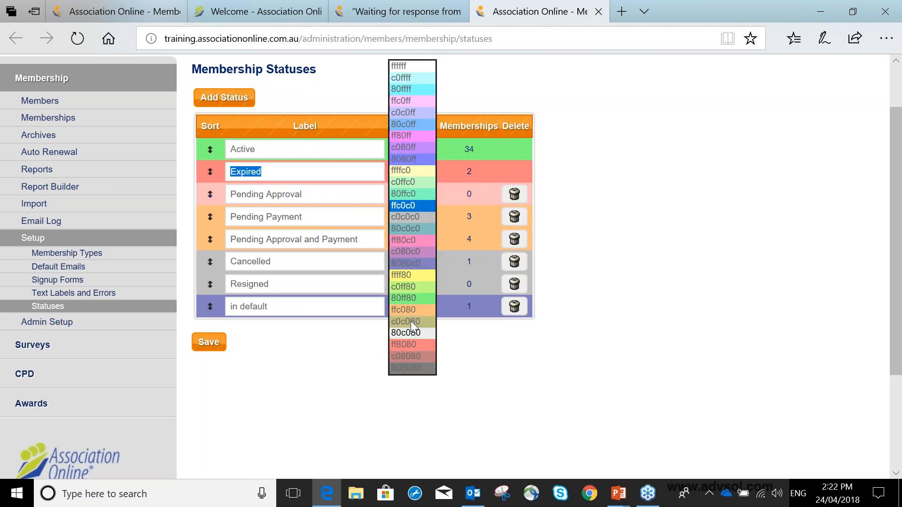
pyautogui.click(409, 310)
pyautogui.click(212, 348)
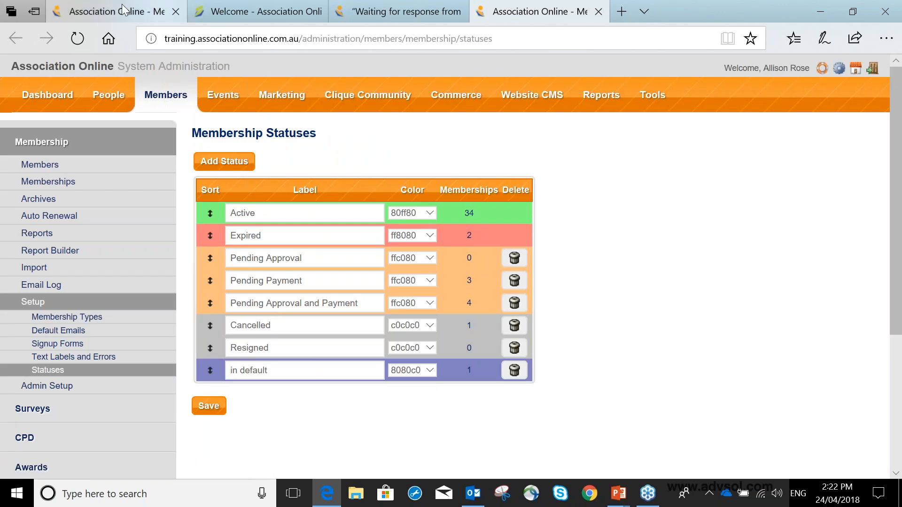
# Return to the Best Membership settings and set Upgraded Membership Status - Online Payment to Pending Approval
pyautogui.click(123, 6)
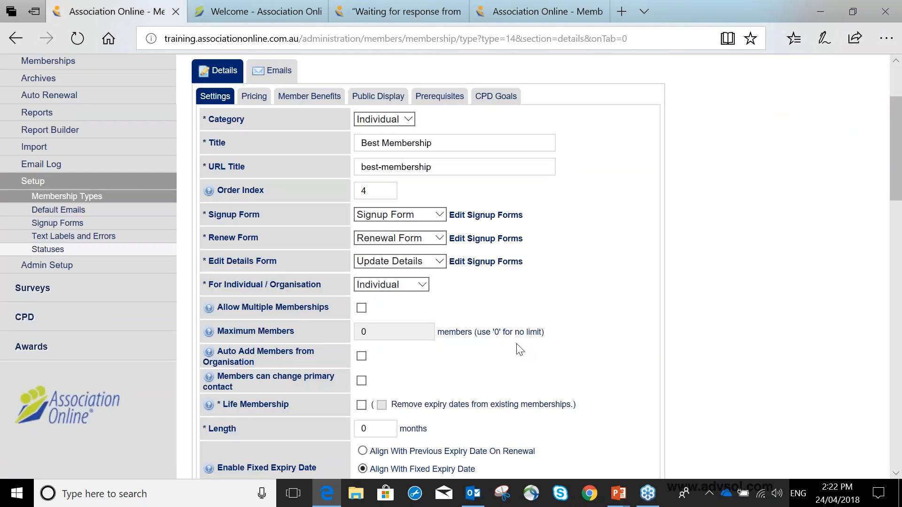
pyautogui.scroll(-1, 519, 350)
pyautogui.scroll(-15, 519, 350)
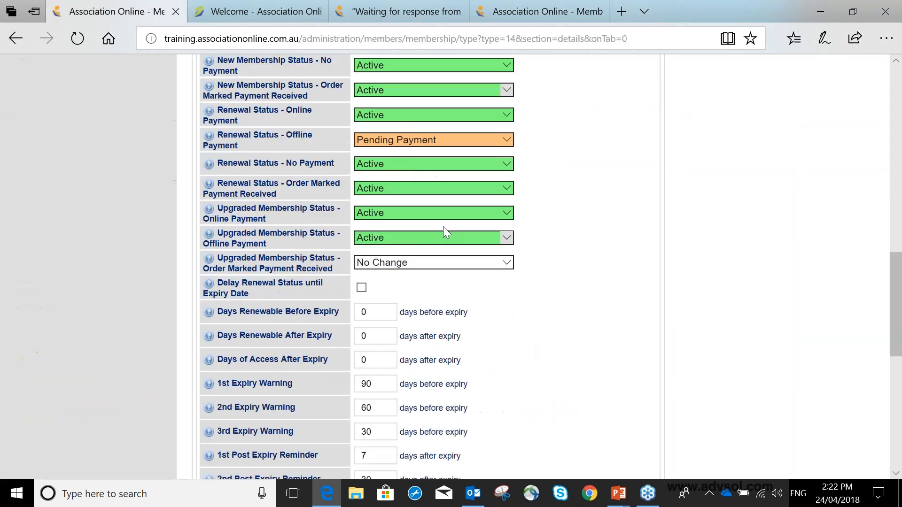
pyautogui.click(410, 216)
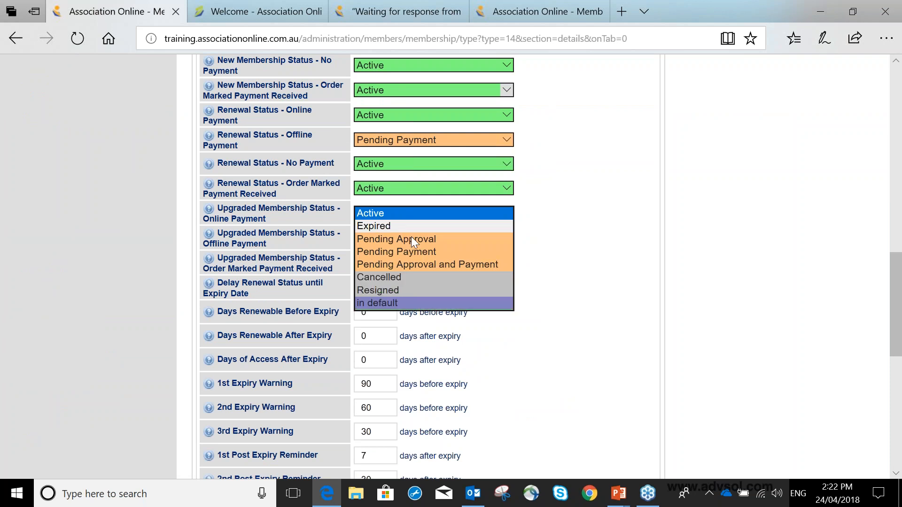
pyautogui.click(411, 235)
# Set Upgraded Membership Status - Offline Payment to Pending Approval and Payment, and Upgraded Membership Status - Order Marked Payment Received to Active
pyautogui.click(411, 239)
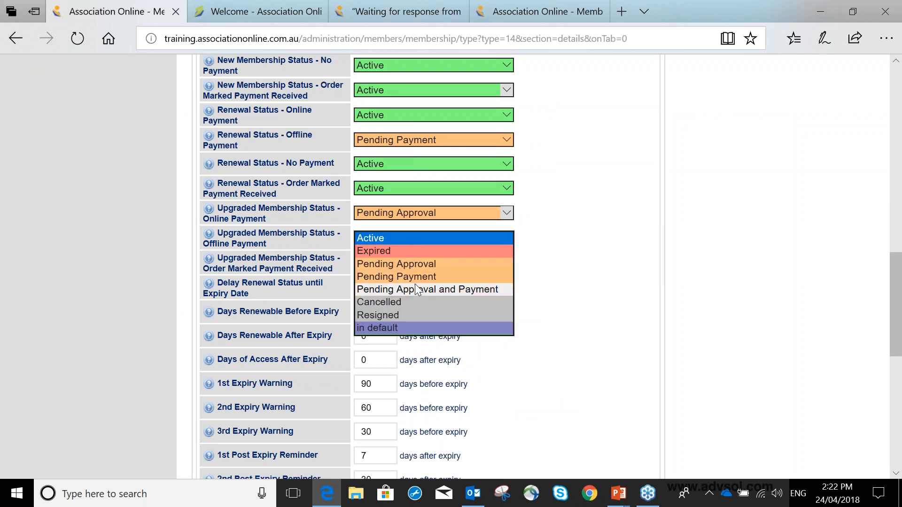
pyautogui.click(416, 284)
pyautogui.click(402, 258)
pyautogui.click(591, 281)
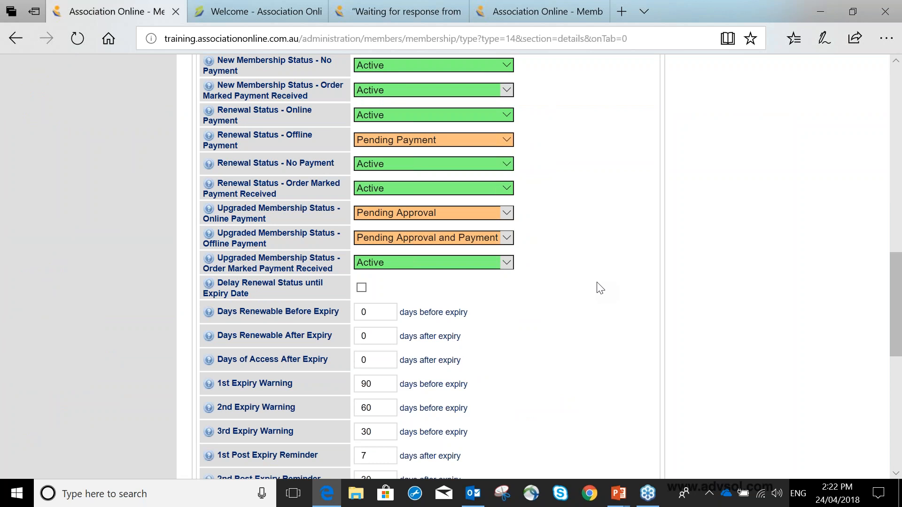
# Save the Best Membership settings
pyautogui.scroll(-1, 599, 287)
pyautogui.scroll(-6, 600, 298)
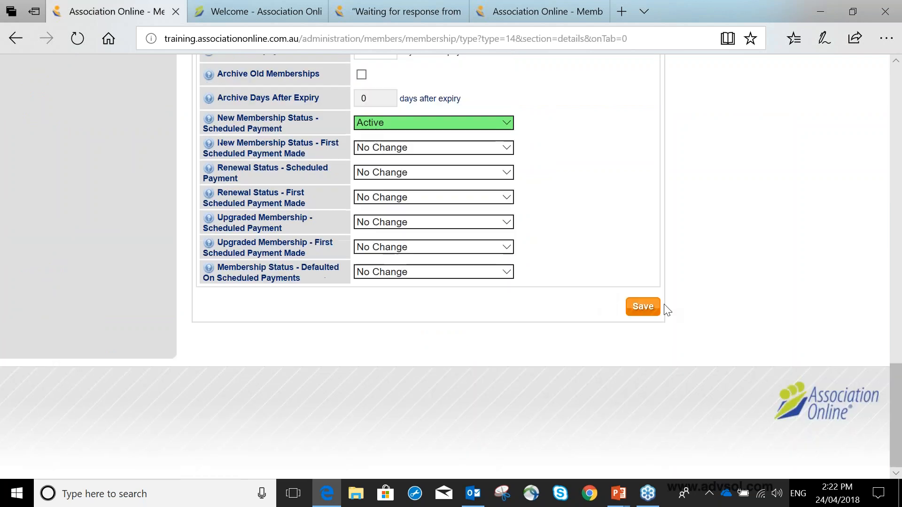
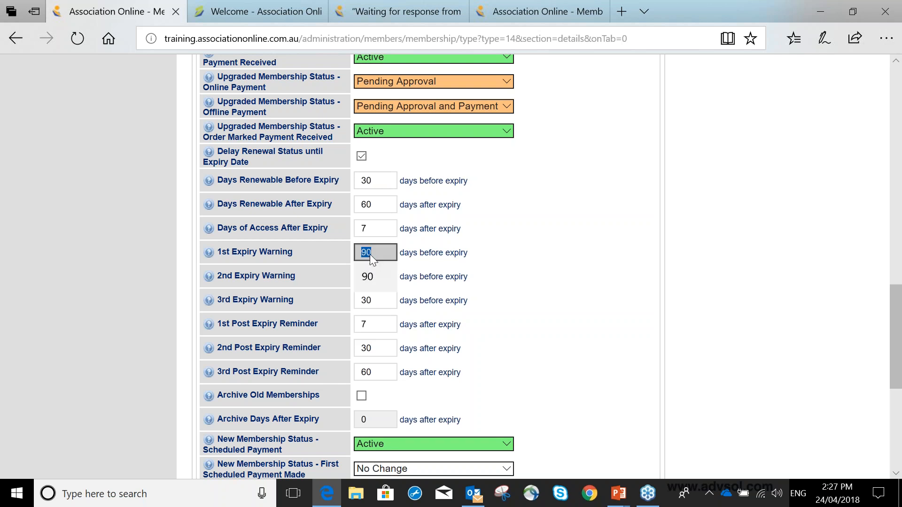
# Set Best Membership's expiry warnings to 30, 15 and 7 days before expiry for the 1st, 2nd and 3rd warnings
pyautogui.click(383, 181)
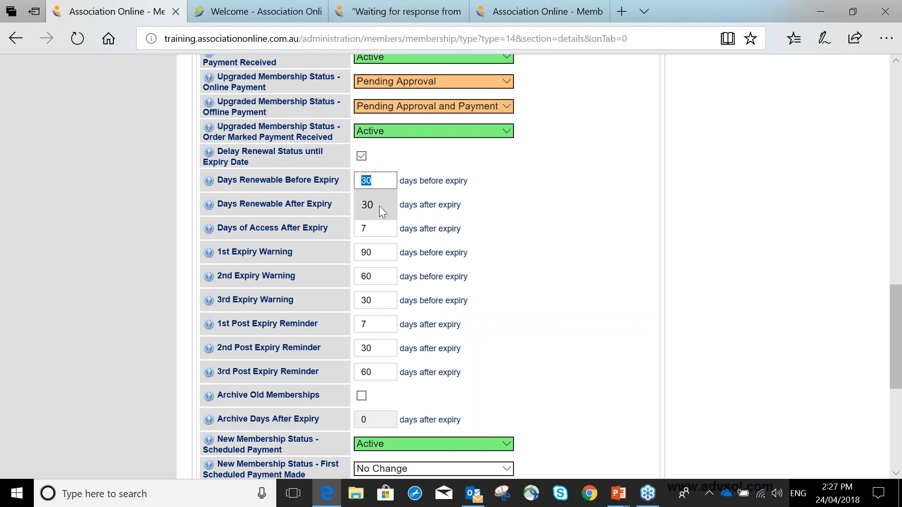
pyautogui.click(373, 253)
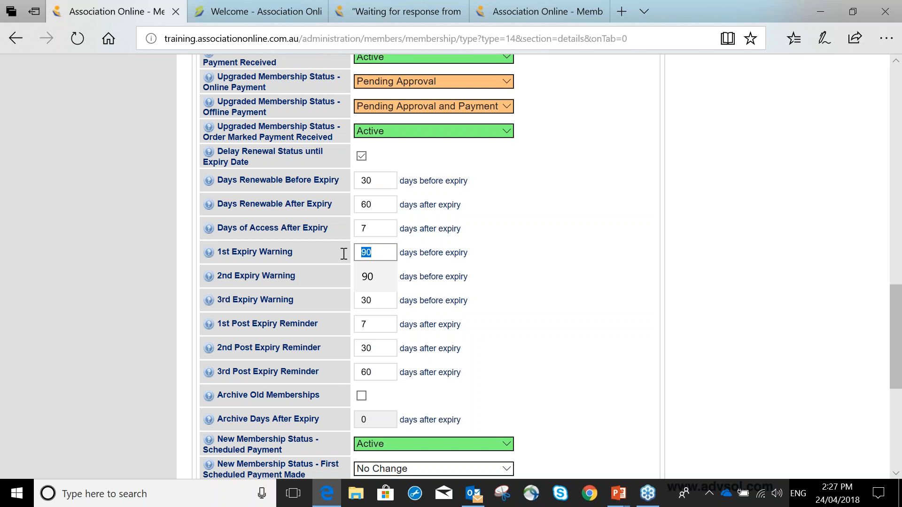
pyautogui.click(364, 178)
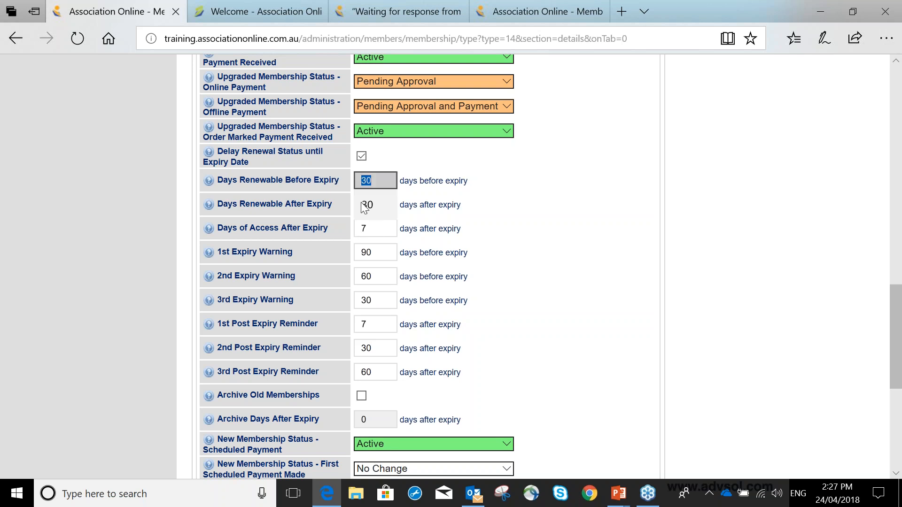
pyautogui.click(357, 251)
pyautogui.write('30')
pyautogui.press('Tab')
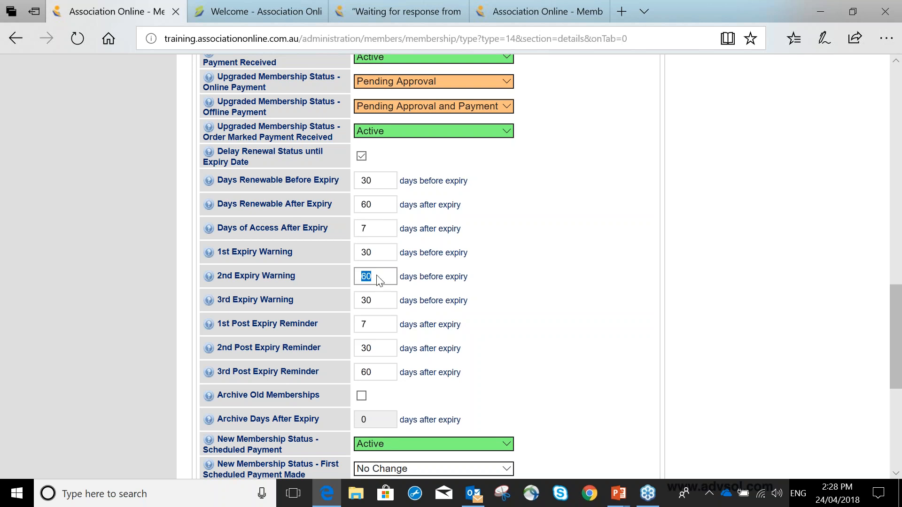
pyautogui.write('15')
pyautogui.press('Tab')
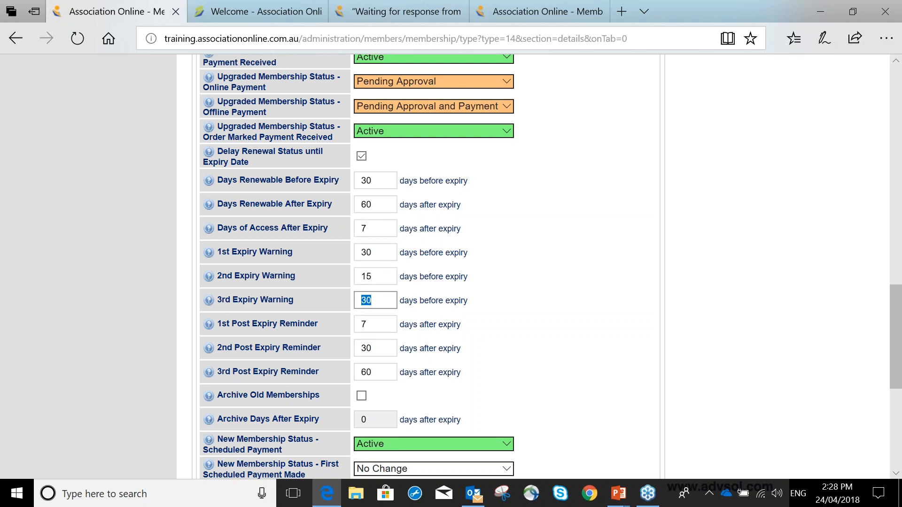
pyautogui.write('7')
pyautogui.press('Tab')
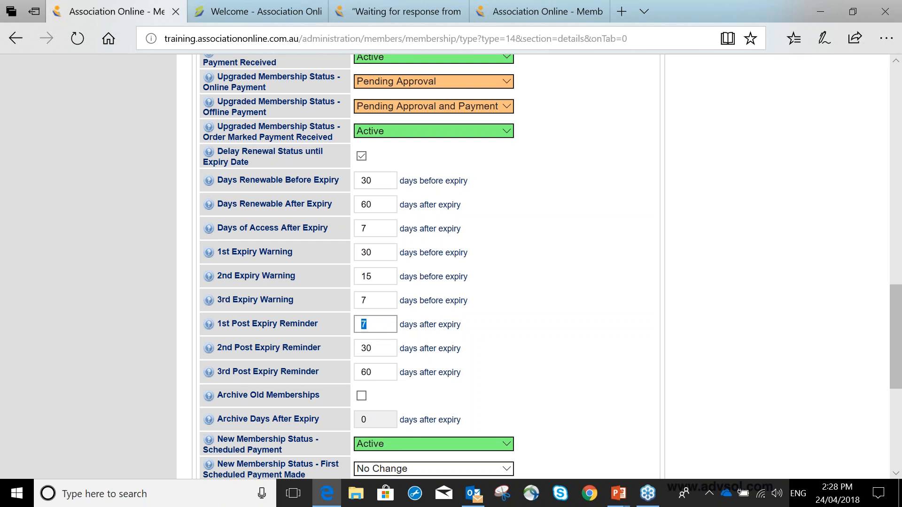
# Try 0 days for the 2nd and 3rd Expiry Warnings and return them to 15 and 7 days
pyautogui.click(371, 299)
pyautogui.click(385, 275)
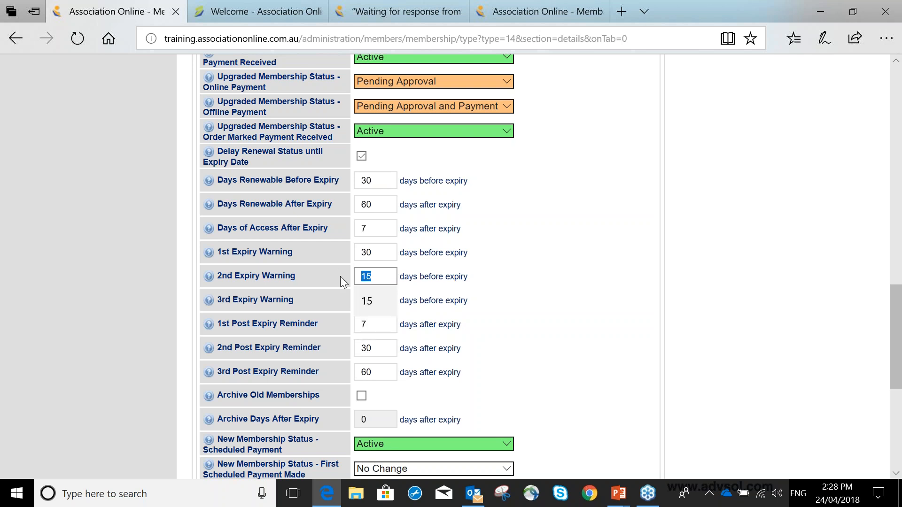
pyautogui.write('0')
pyautogui.press('Tab')
pyautogui.press('BackSpace')
pyautogui.press('BackSpace')
pyautogui.write('0')
pyautogui.click(357, 282)
pyautogui.write('15')
pyautogui.press('Tab')
pyautogui.write('7')
pyautogui.press('Tab')
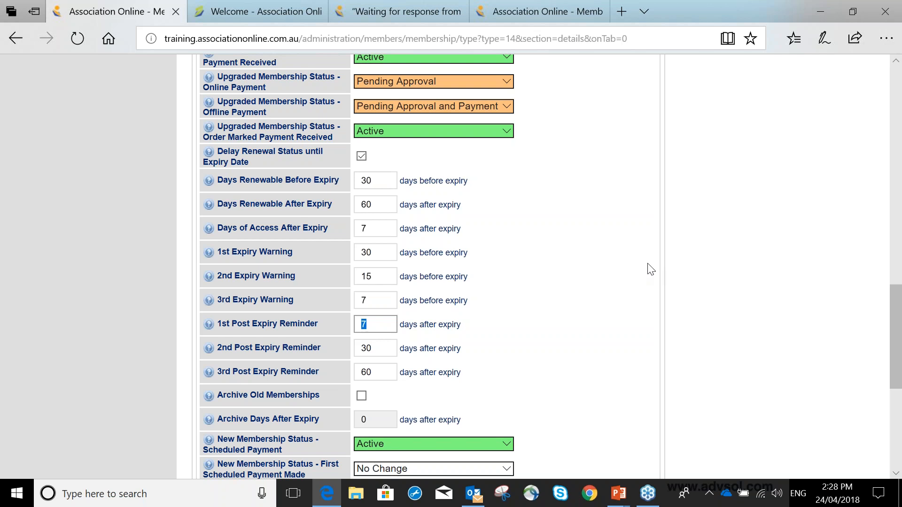
# Save the Best Membership settings with the new expiry warning days
pyautogui.scroll(-1, 651, 270)
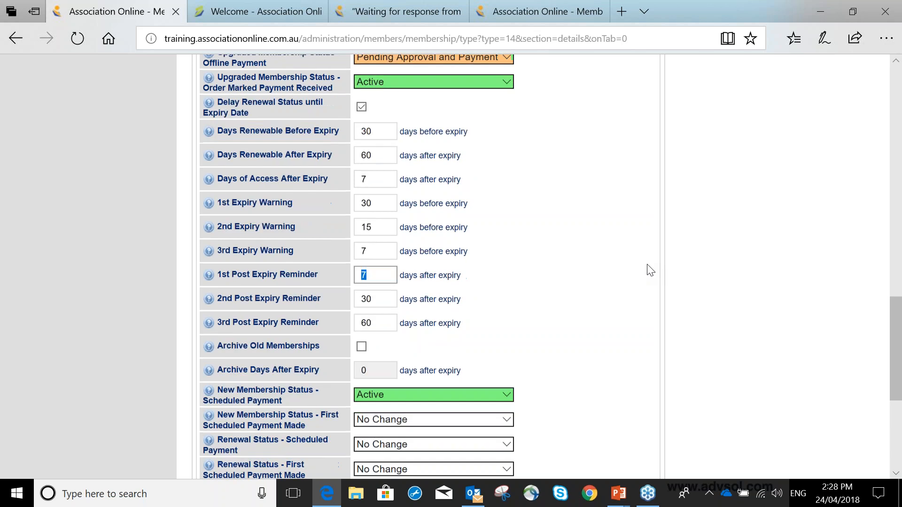
pyautogui.scroll(-5, 650, 270)
pyautogui.click(641, 306)
# Look through the Best Membership email templates and open User Notification - 1st Expiry Warning Reminder for editing
pyautogui.click(274, 187)
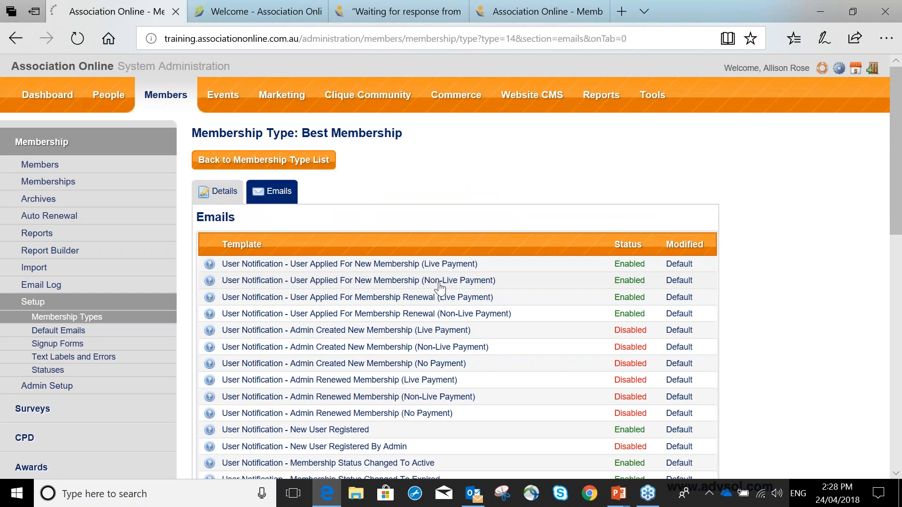
pyautogui.scroll(-7, 440, 286)
pyautogui.scroll(7, 397, 227)
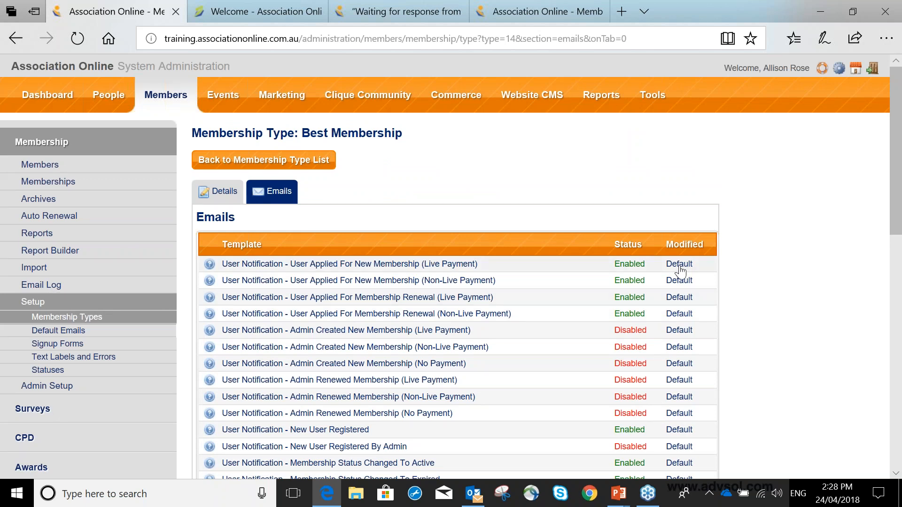
pyautogui.scroll(-1, 679, 272)
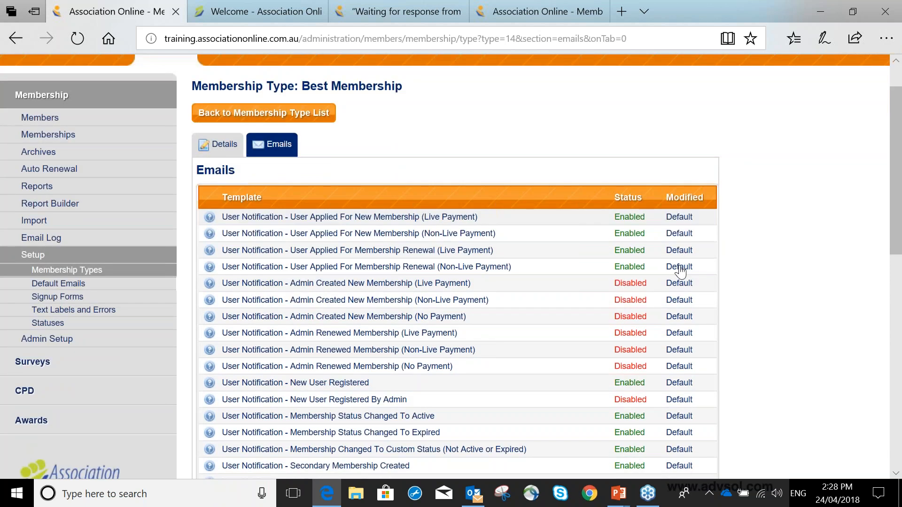
pyautogui.scroll(-5, 679, 271)
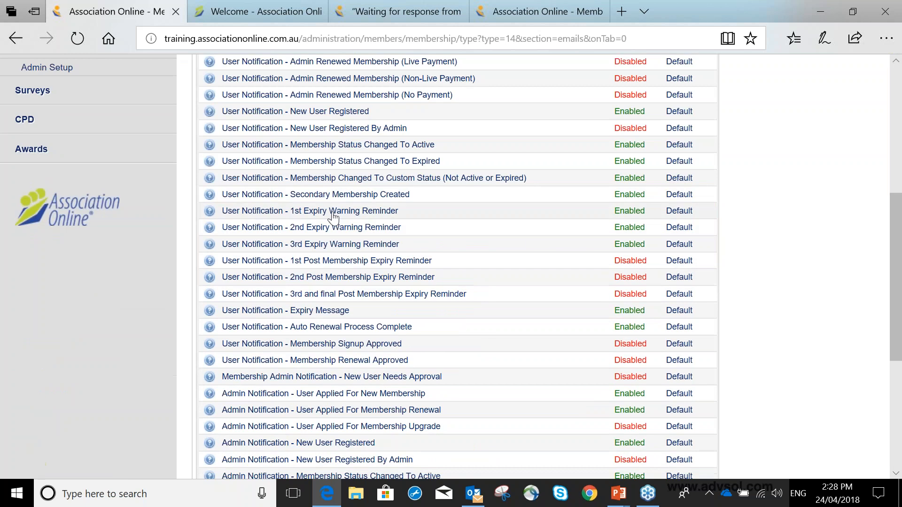
pyautogui.click(337, 212)
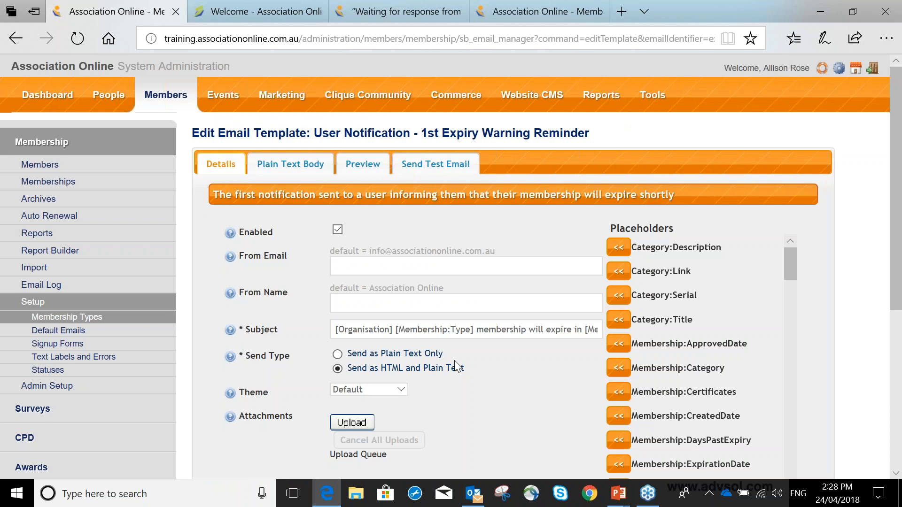
# Look over the placeholders of the 1st Expiry Warning Reminder template, save the template and return to the email list
pyautogui.scroll(-1, 455, 364)
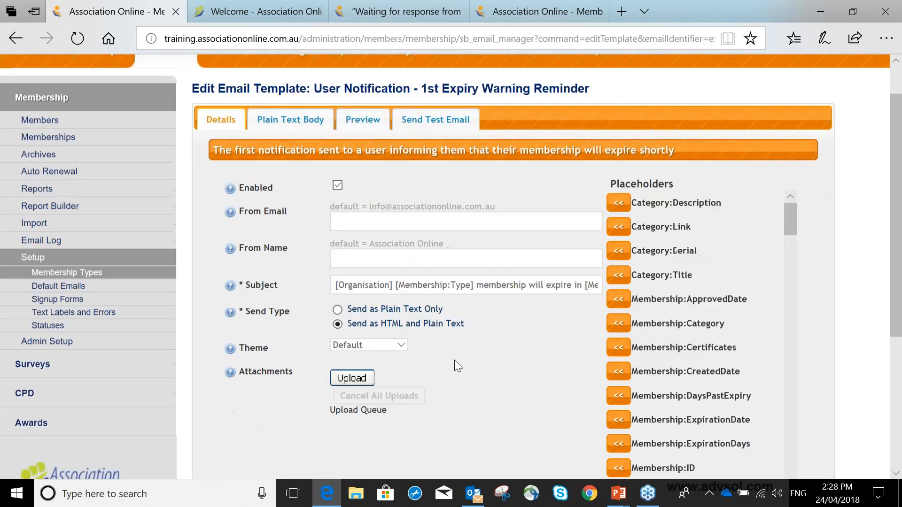
pyautogui.scroll(-5, 455, 360)
pyautogui.click(779, 329)
pyautogui.scroll(-5, 780, 332)
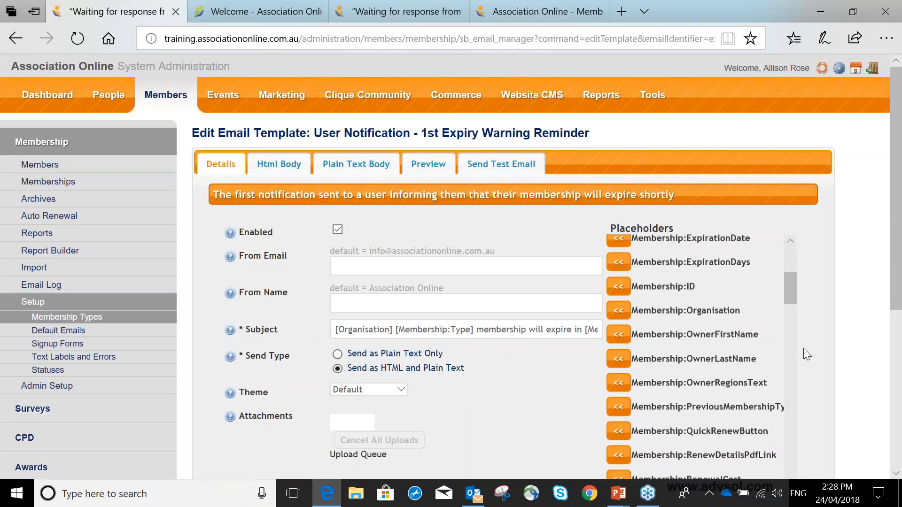
pyautogui.scroll(-1, 803, 350)
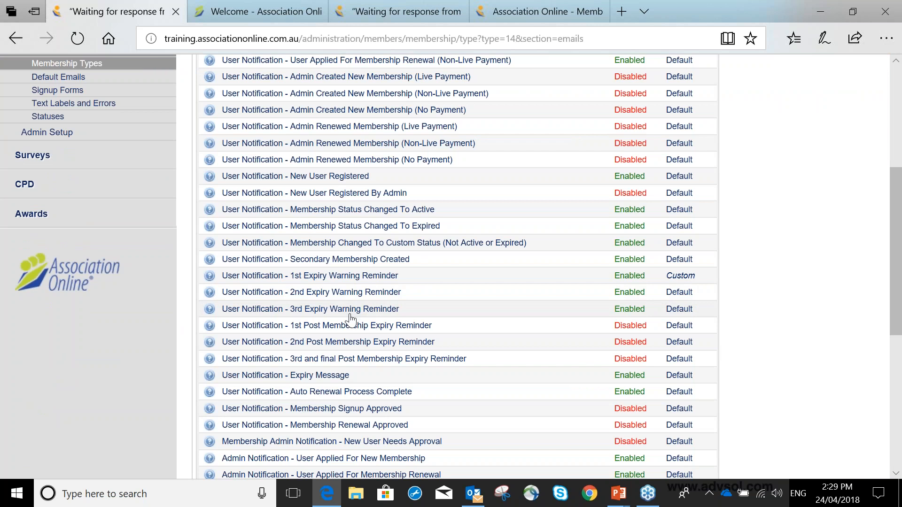
# Open the membership Scheduled Tasks and activate Send Expiry Warning Emails with the next run date 24/04/2018
pyautogui.click(127, 140)
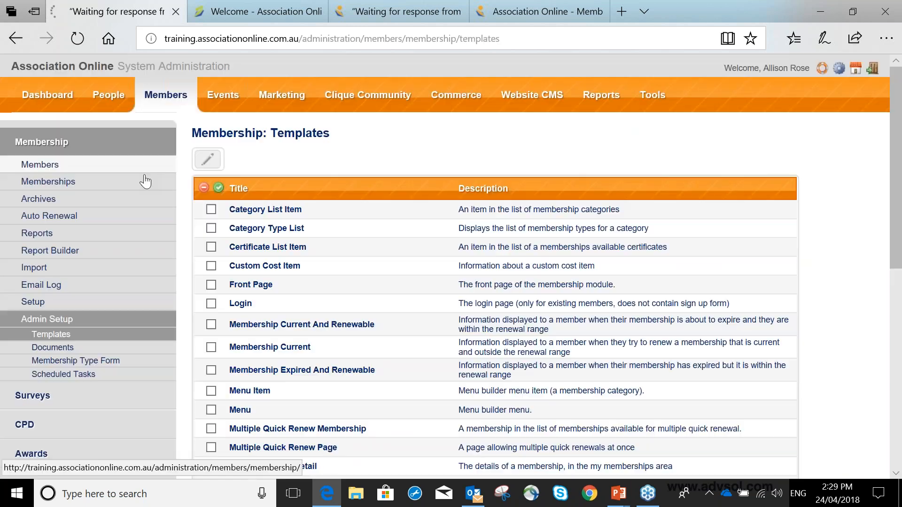
pyautogui.click(38, 375)
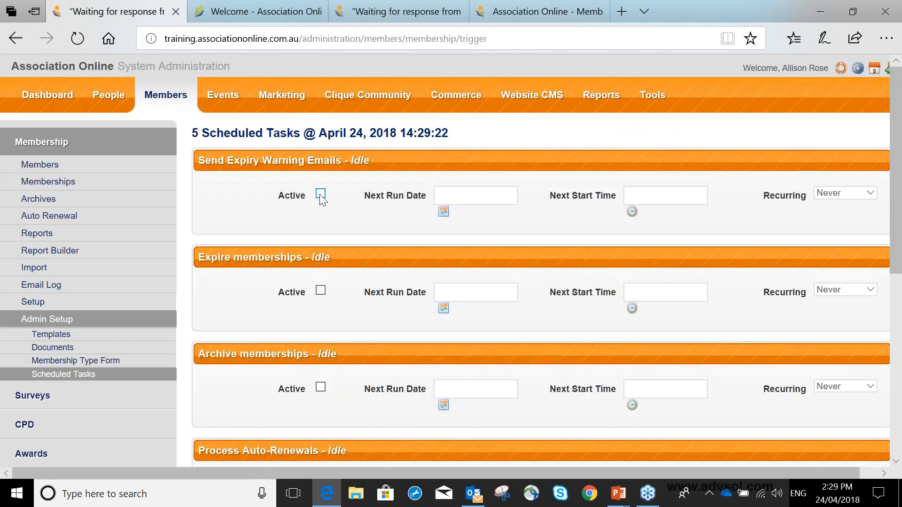
pyautogui.click(320, 195)
pyautogui.click(476, 201)
pyautogui.click(528, 179)
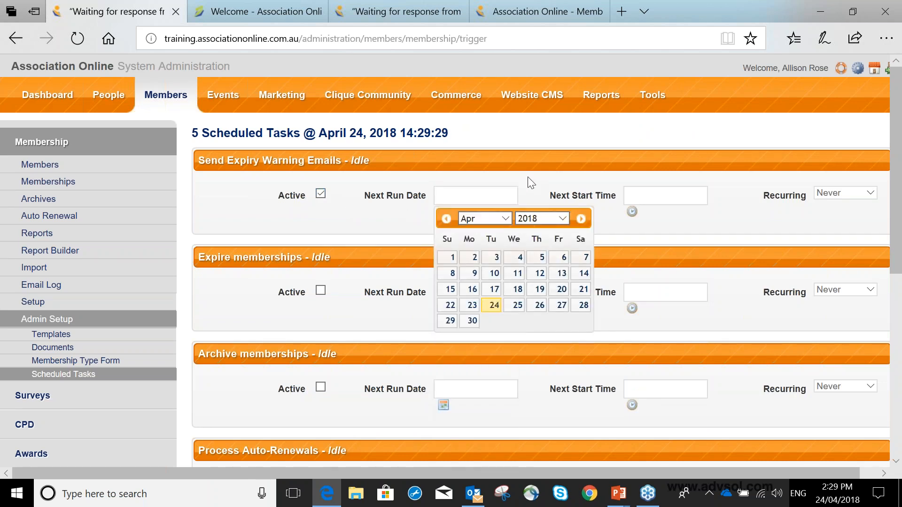
pyautogui.click(443, 213)
pyautogui.click(491, 306)
# Set the Send Expiry Warning Emails task's next start time to 10:00 AM, recurring every 1 day
pyautogui.click(697, 193)
pyautogui.click(651, 221)
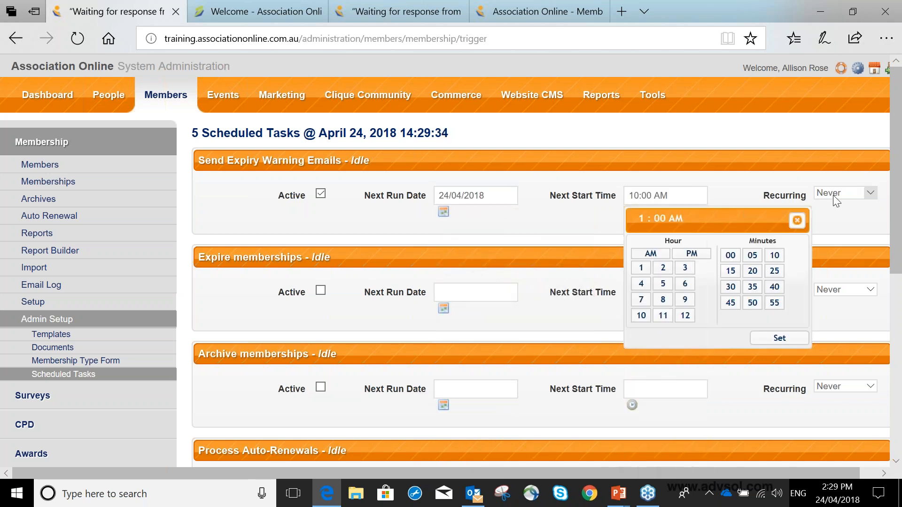
pyautogui.click(833, 195)
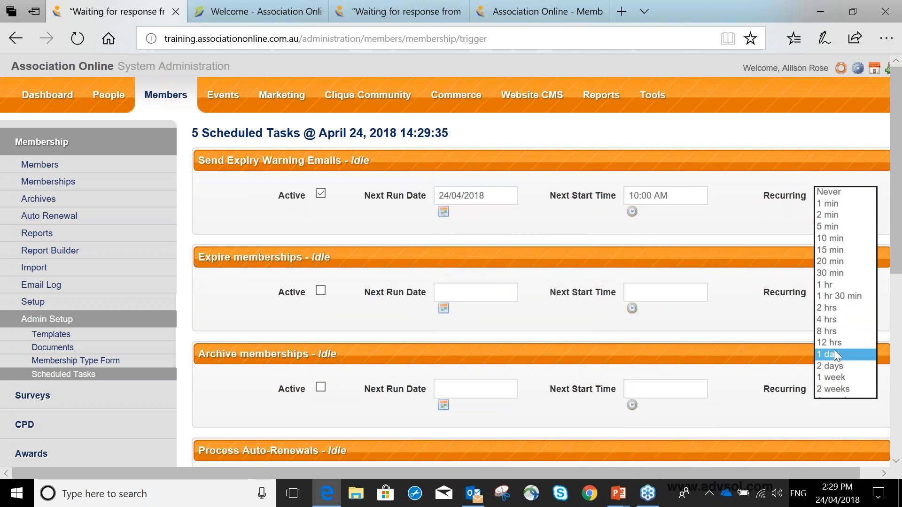
pyautogui.click(833, 351)
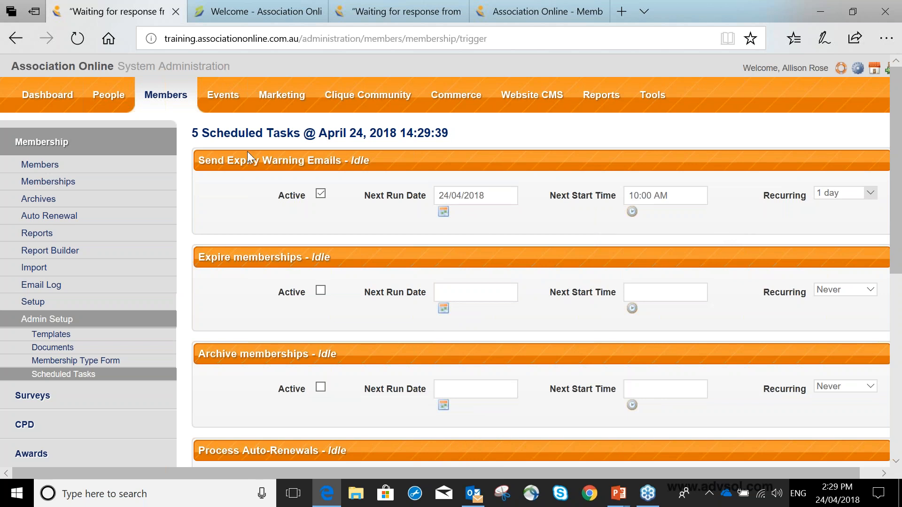
pyautogui.click(320, 192)
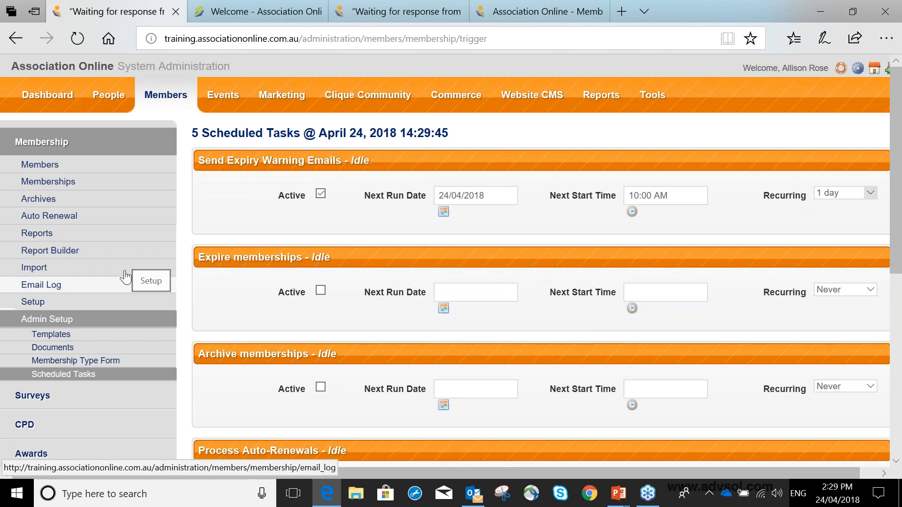
# Reopen the Best Membership settings from the membership types list and go to the expiry warning and reminder fields
pyautogui.click(94, 305)
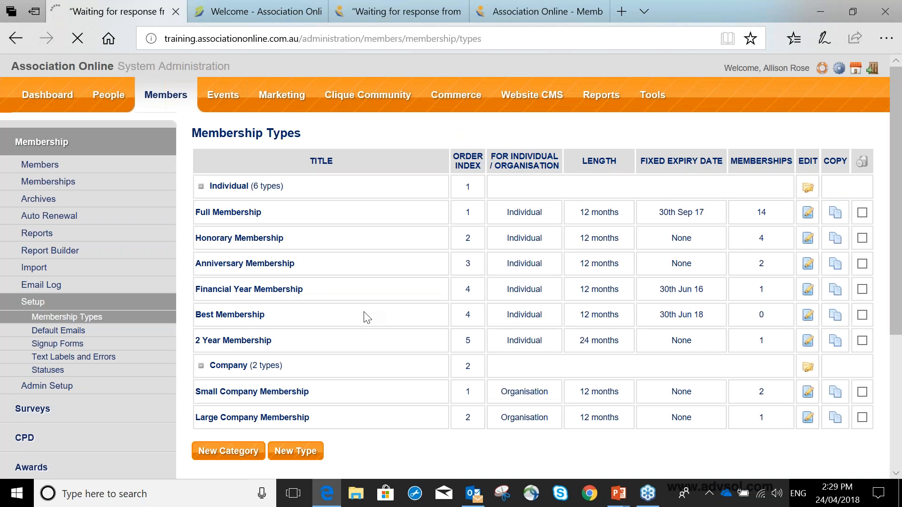
pyautogui.click(367, 317)
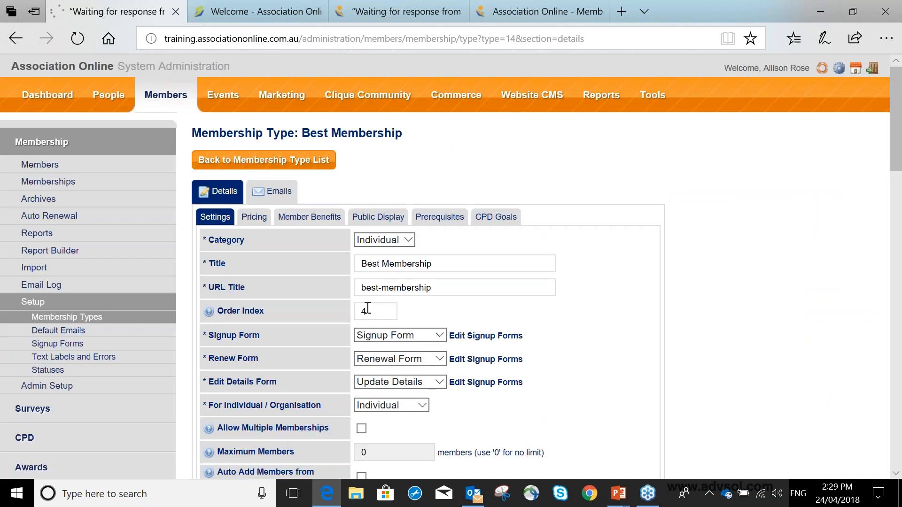
pyautogui.scroll(-10, 367, 307)
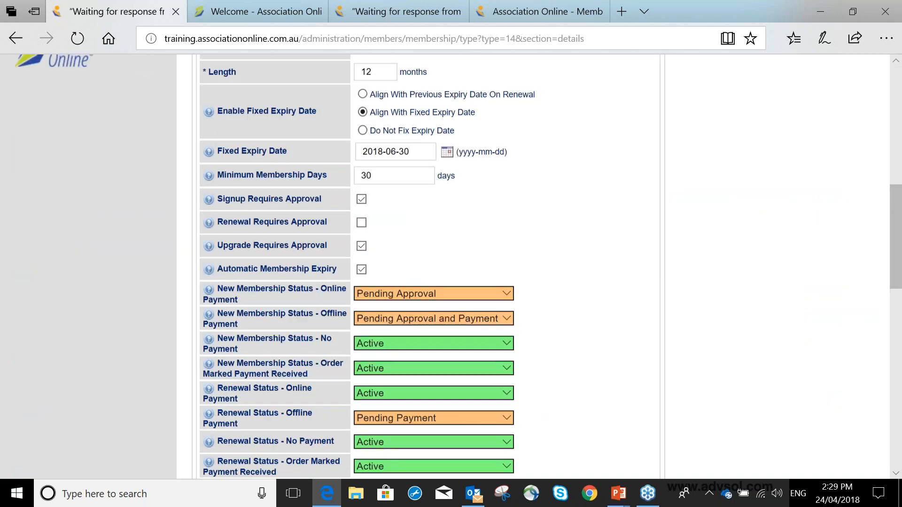
pyautogui.scroll(-9, 365, 296)
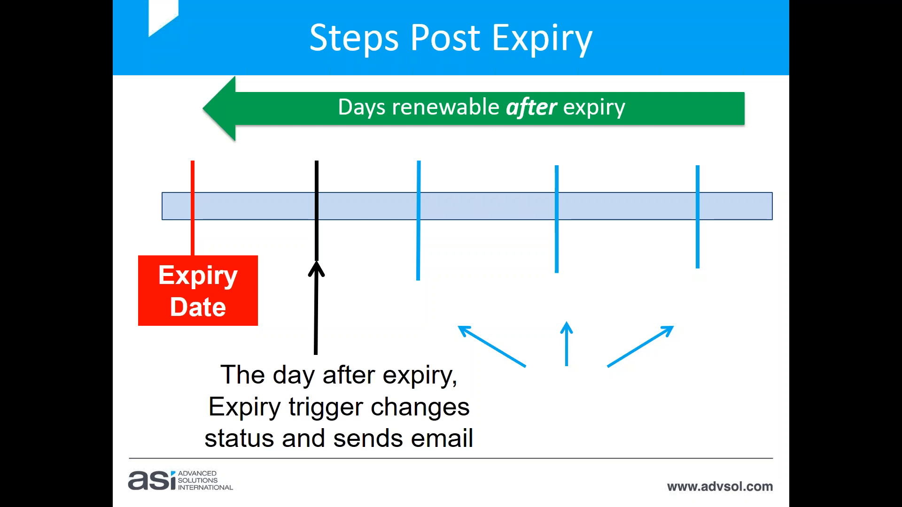
pyautogui.press('Right')
pyautogui.press('Right')
pyautogui.press('Right')
pyautogui.press('Right')
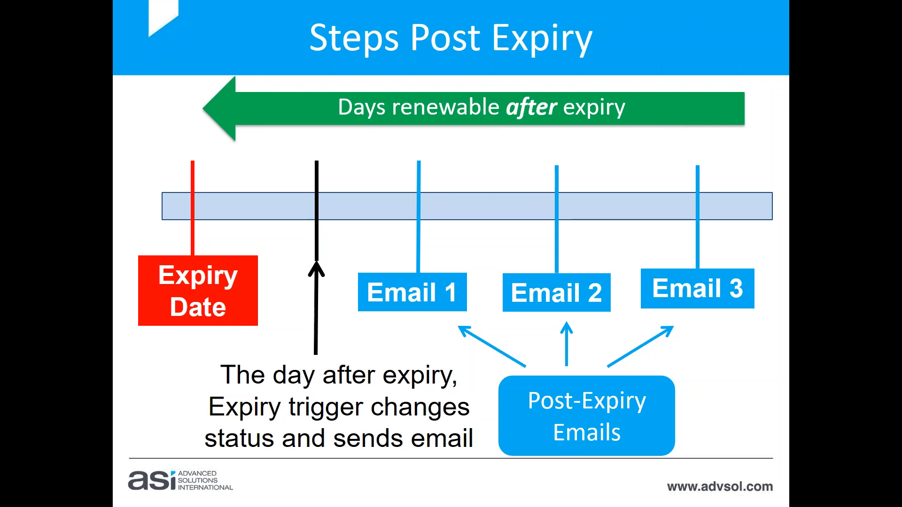
# Switch back to the Best Membership settings and examine the days set for the 1st, 2nd and 3rd Post Expiry Reminders
pyautogui.hotkey('alt', 'Tab')
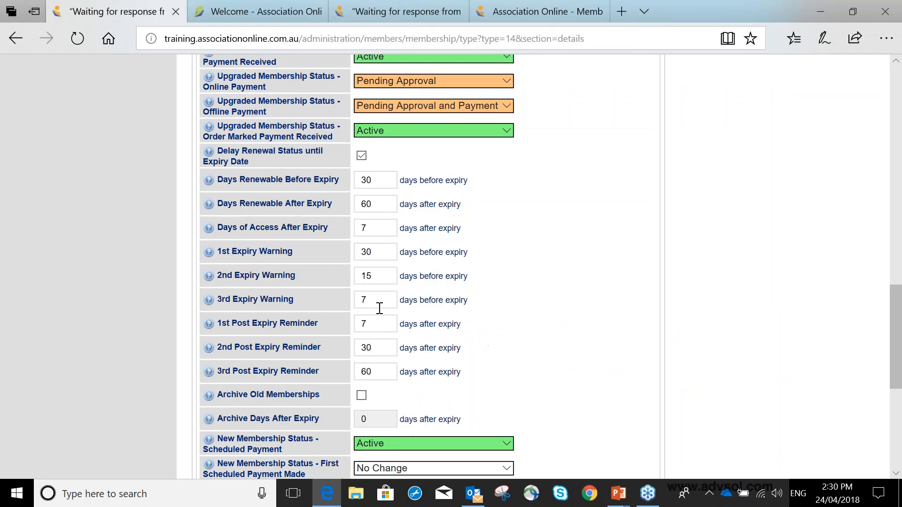
pyautogui.scroll(-1, 380, 308)
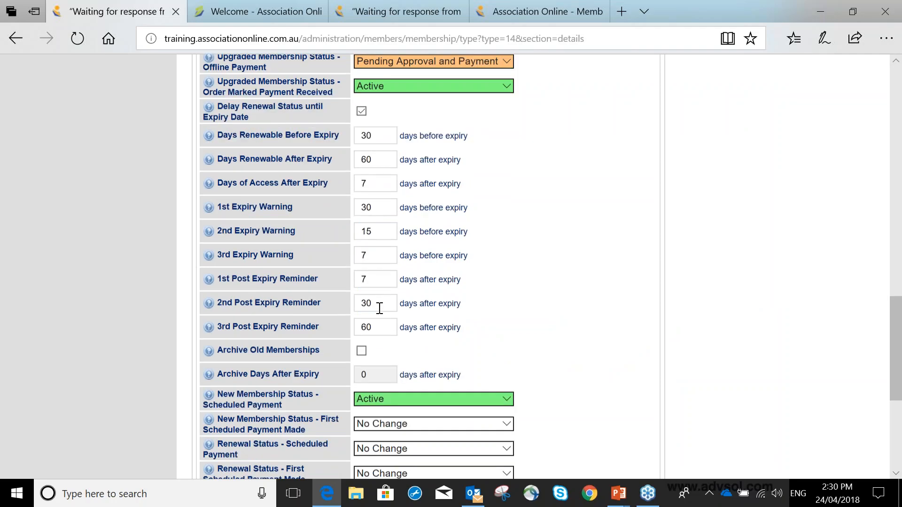
pyautogui.scroll(-3, 379, 308)
pyautogui.click(382, 155)
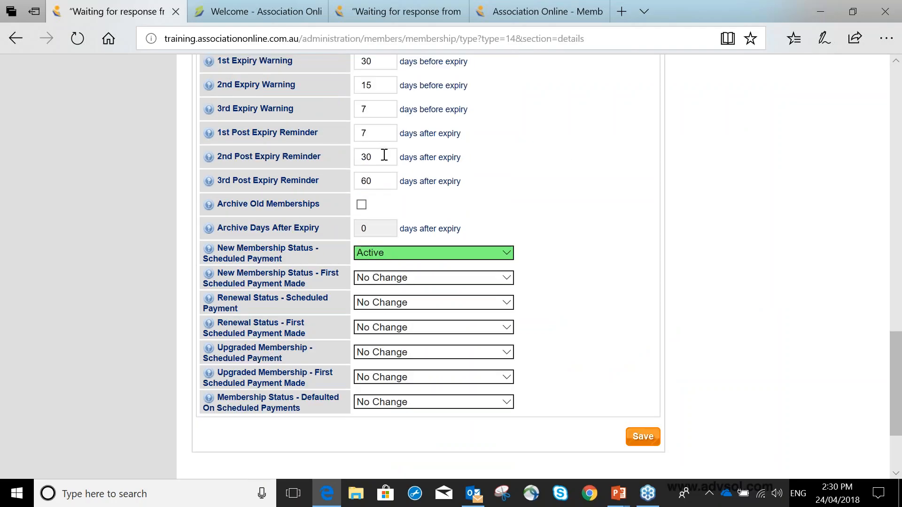
pyautogui.moveTo(384, 155); pyautogui.dragTo(326, 144)
pyautogui.click(576, 216)
pyautogui.moveTo(383, 182)
pyautogui.mouseDown()
pyautogui.moveTo(332, 178)
pyautogui.moveTo(368, 182)
pyautogui.mouseUp()
pyautogui.click(560, 196)
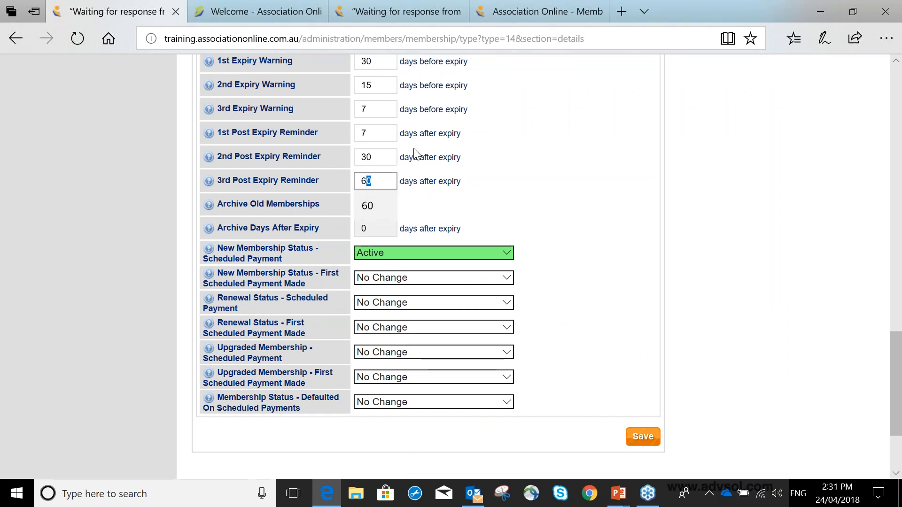
pyautogui.scroll(1, 414, 149)
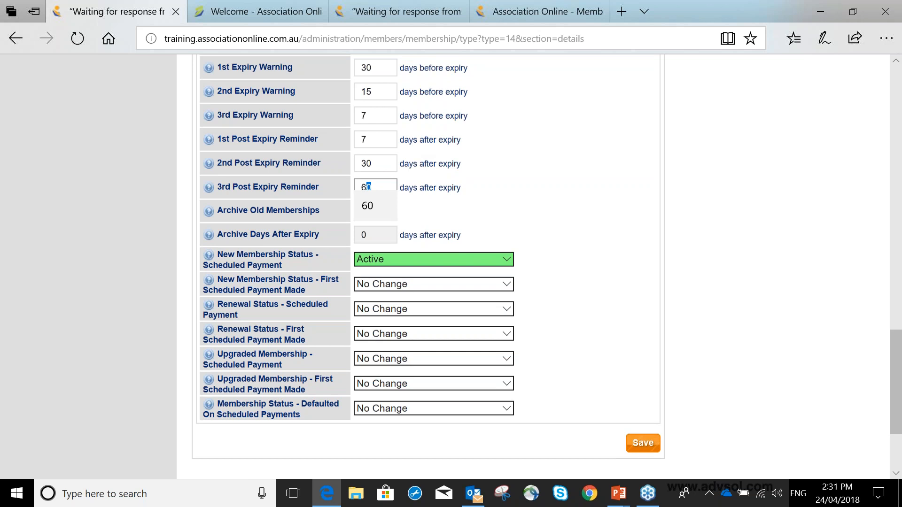
pyautogui.scroll(3, 545, 194)
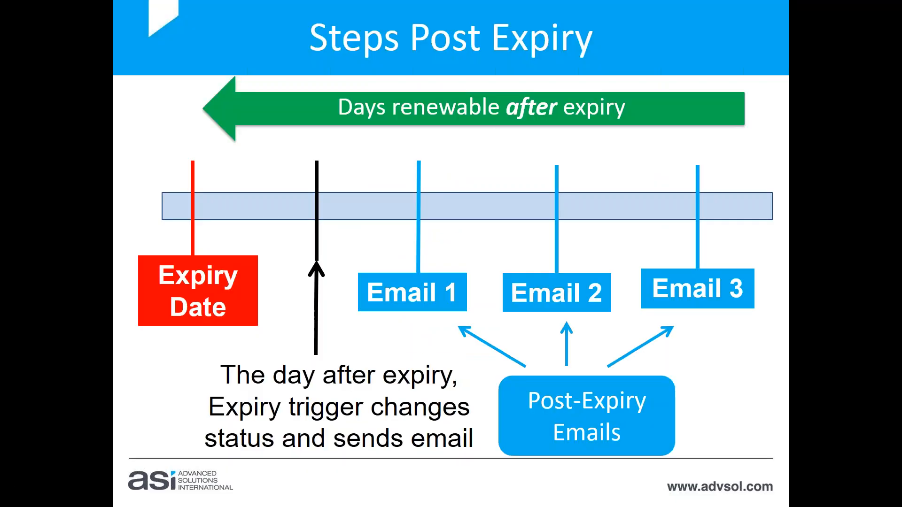
# Switch back to the Best Membership settings and enable Archive Old Memberships
pyautogui.press('Right')
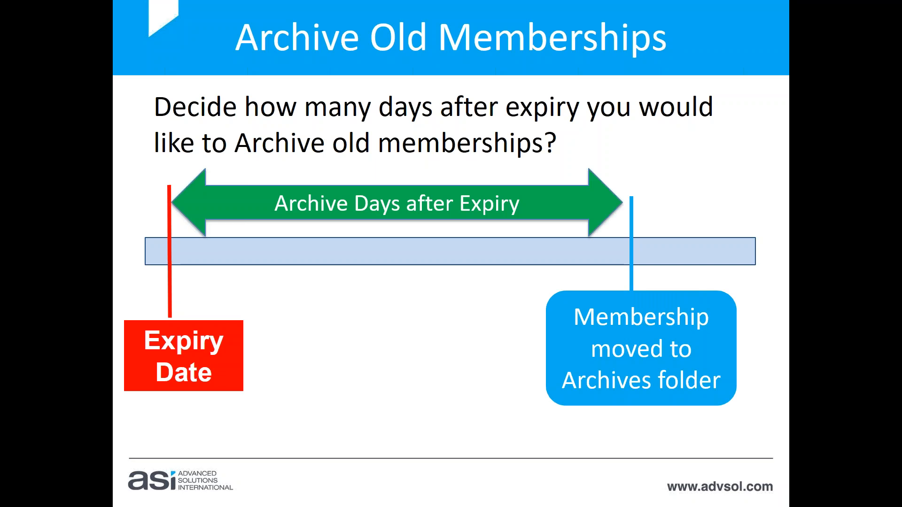
pyautogui.hotkey('alt', 'Tab')
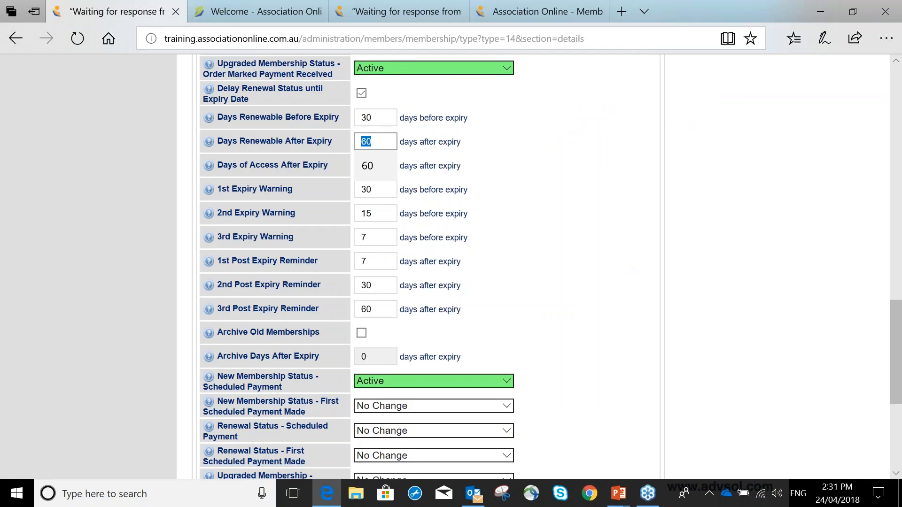
pyautogui.click(363, 333)
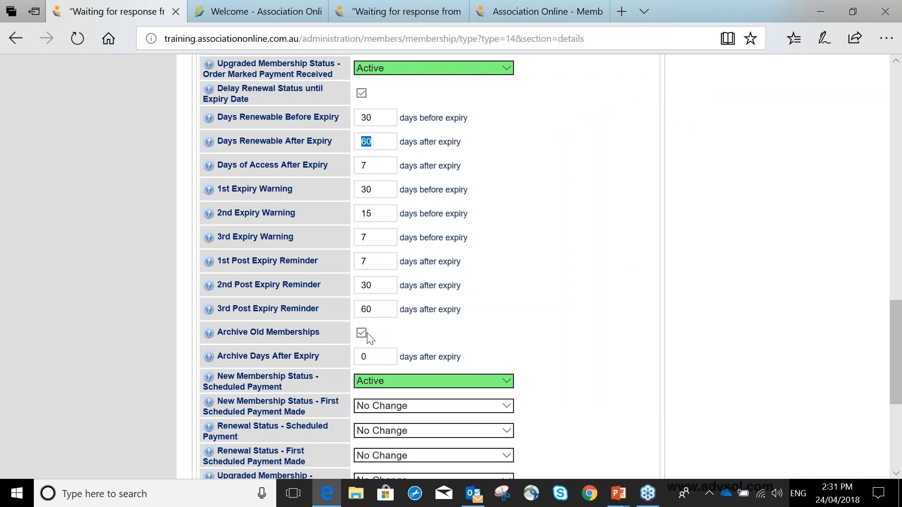
# Set Archive Days After Expiry to 365 and save the membership type
pyautogui.scroll(-1, 368, 333)
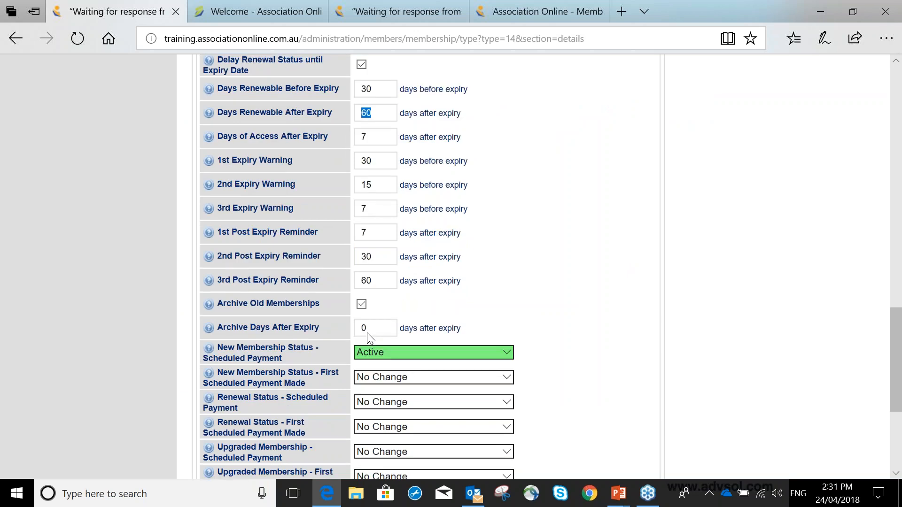
pyautogui.scroll(-3, 368, 333)
pyautogui.doubleClick(360, 165)
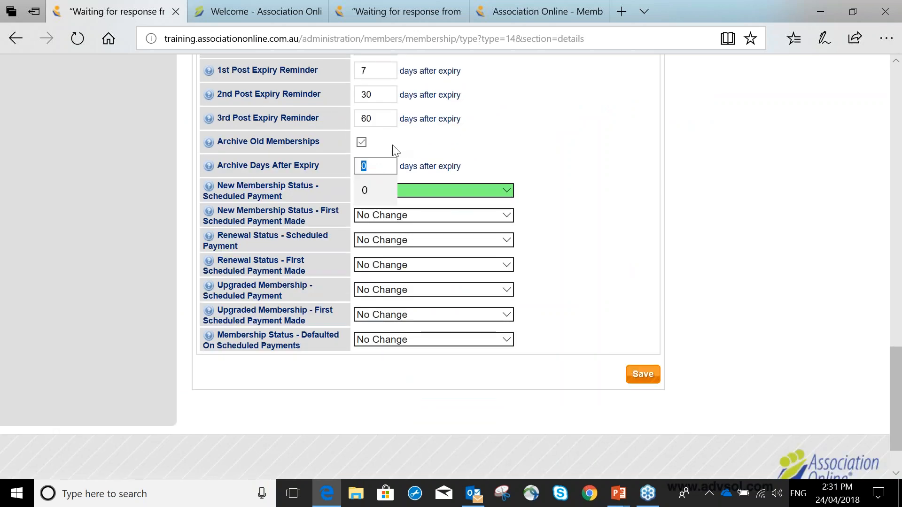
pyautogui.write('365')
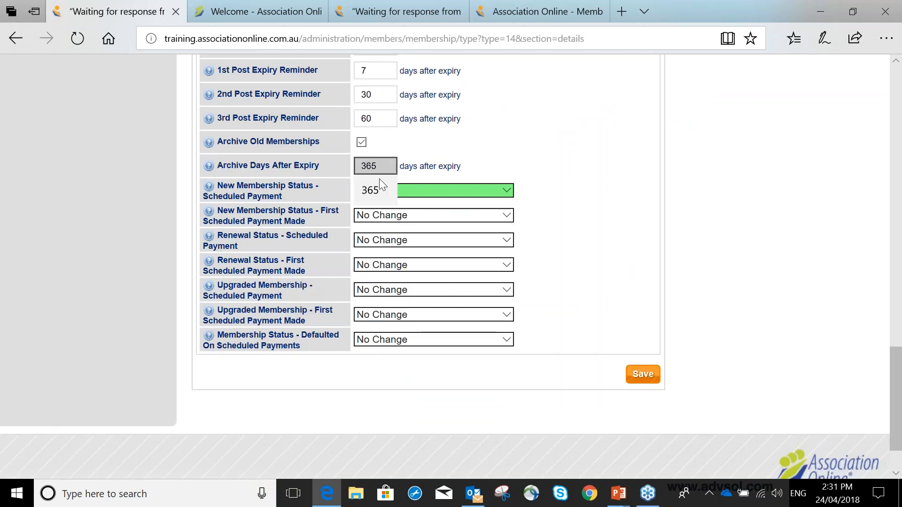
pyautogui.click(377, 185)
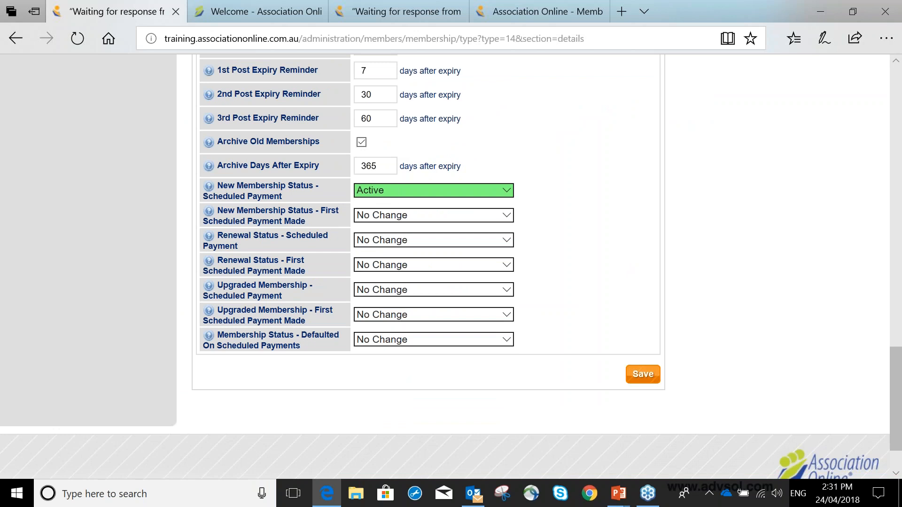
pyautogui.click(385, 168)
pyautogui.doubleClick(390, 167)
pyautogui.click(371, 199)
pyautogui.click(647, 379)
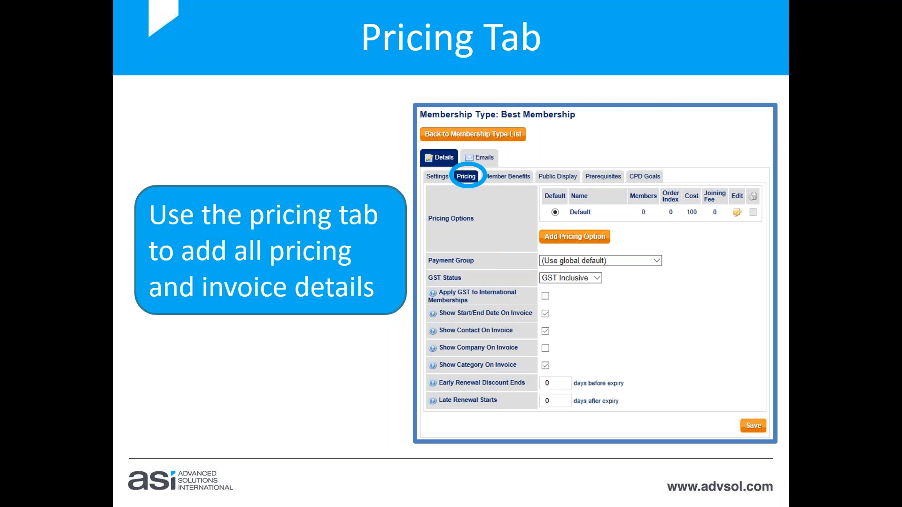
# Switch back to the Best Membership pricing settings in the browser and examine the available Payment Group options
pyautogui.hotkey('alt', 'Tab')
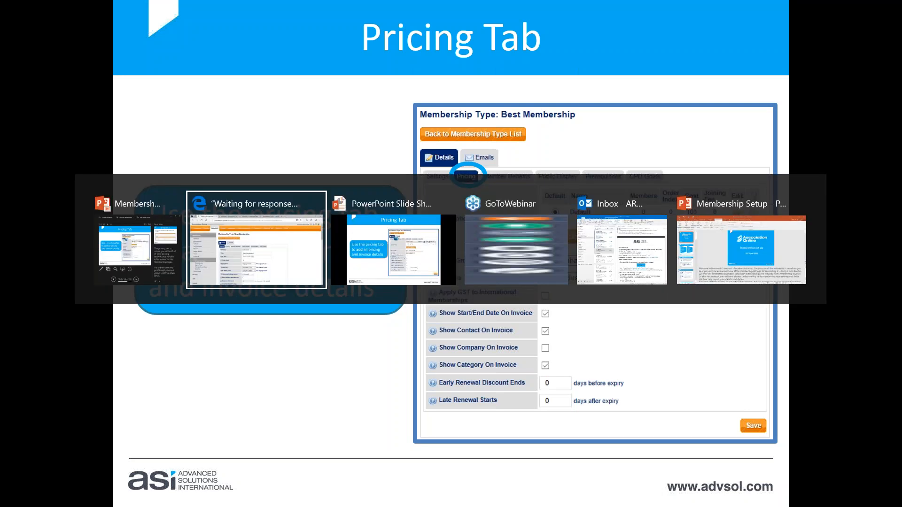
pyautogui.click(257, 217)
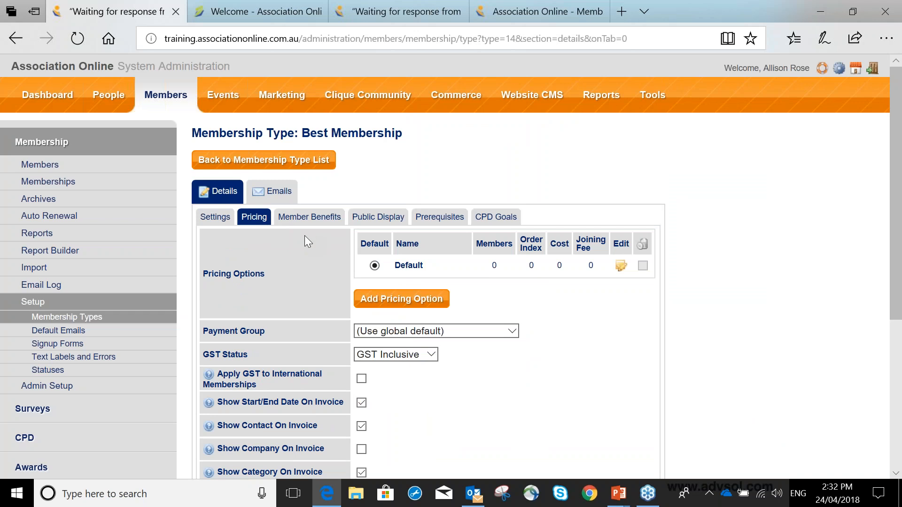
pyautogui.scroll(-1, 308, 242)
pyautogui.scroll(-3, 305, 236)
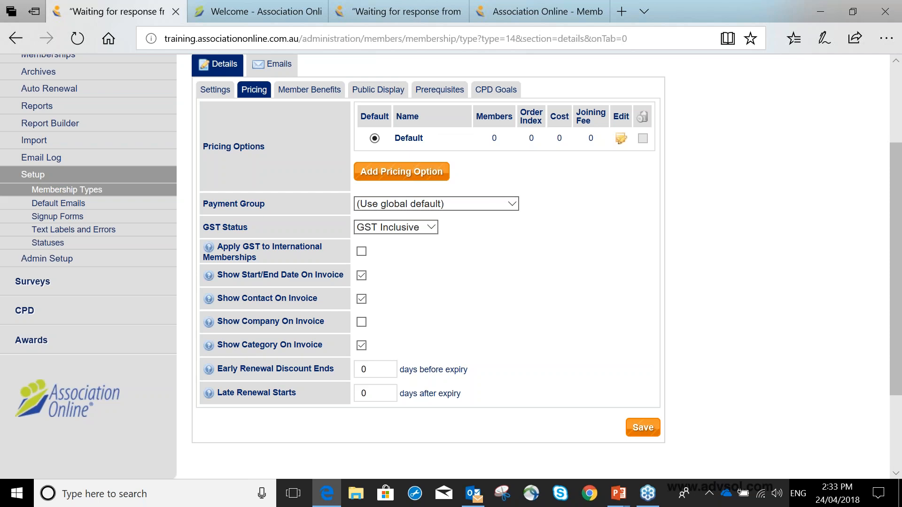
pyautogui.click(415, 206)
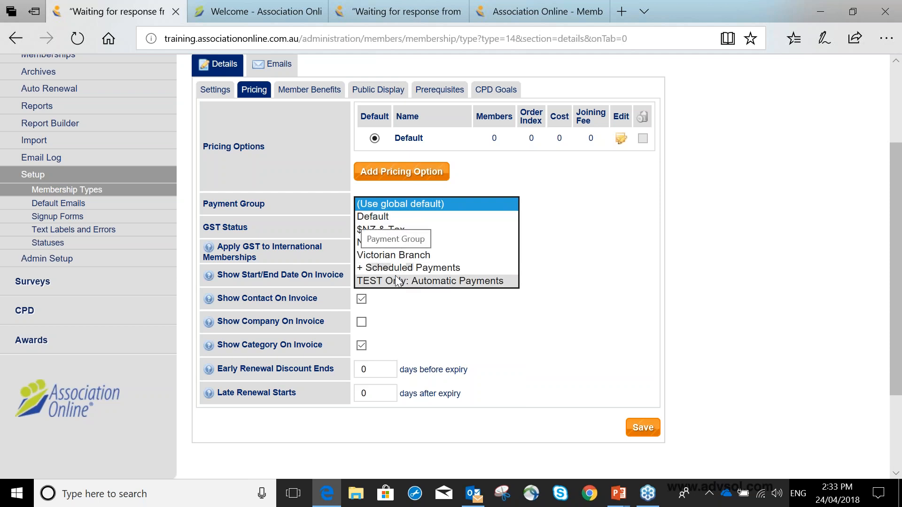
pyautogui.click(308, 198)
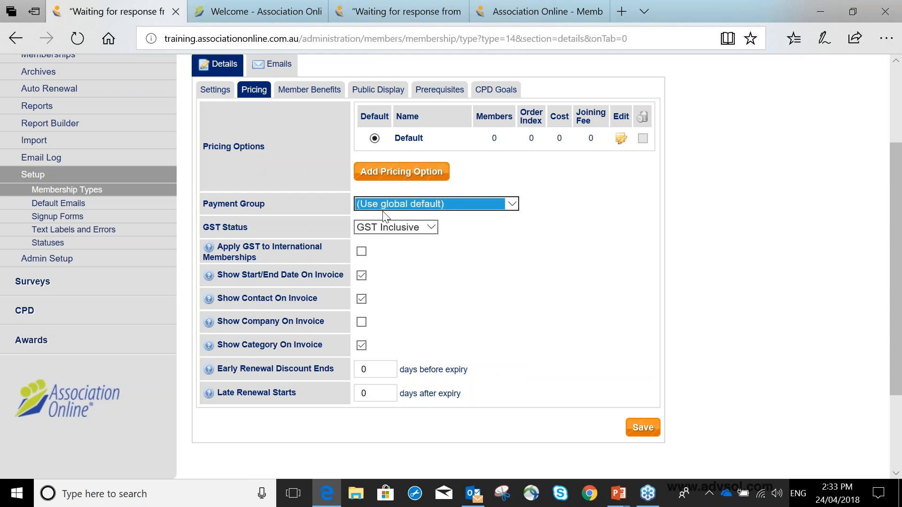
pyautogui.scroll(-1, 386, 207)
pyautogui.scroll(1, 385, 207)
pyautogui.click(584, 201)
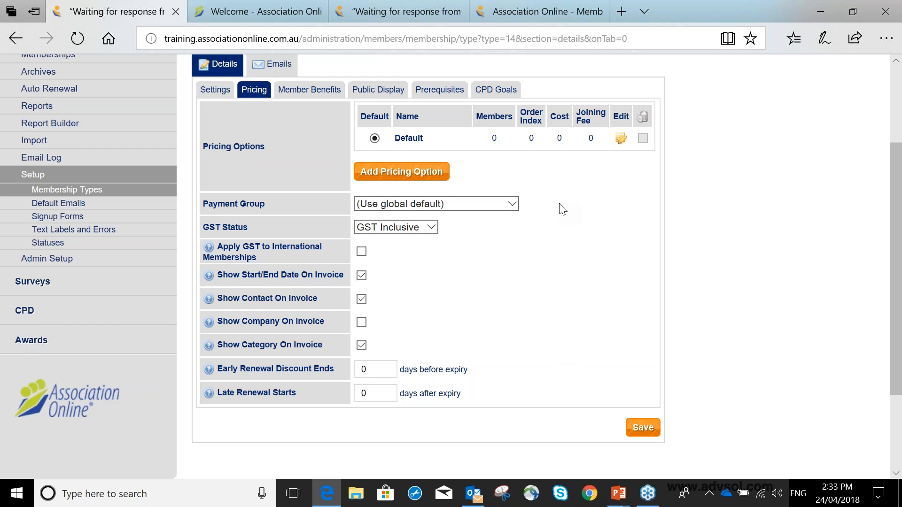
pyautogui.click(405, 207)
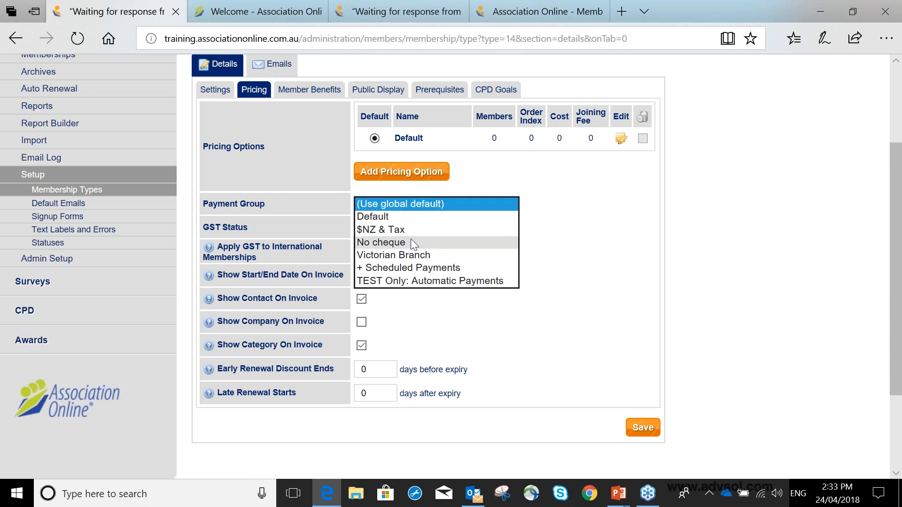
pyautogui.click(589, 211)
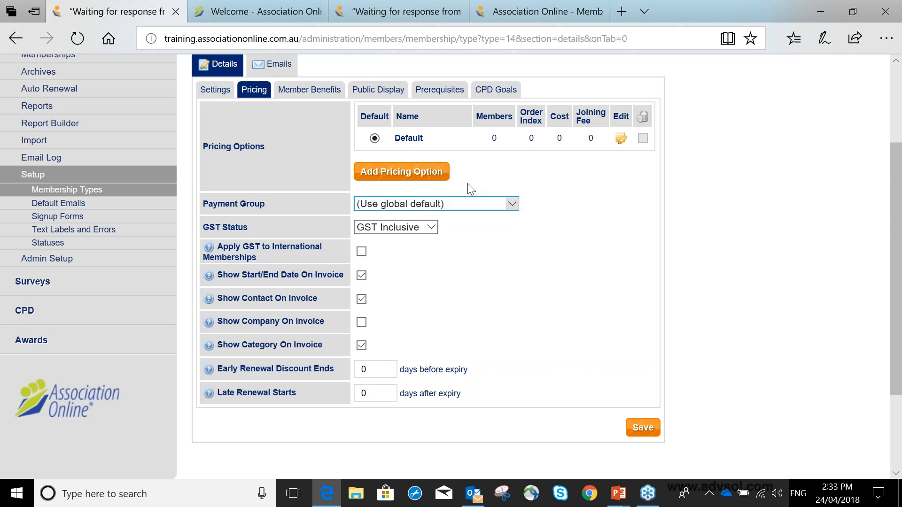
# Examine the GST Status options in the Best Membership pricing settings
pyautogui.scroll(-2, 471, 189)
pyautogui.scroll(-3, 471, 189)
pyautogui.click(415, 107)
pyautogui.click(425, 106)
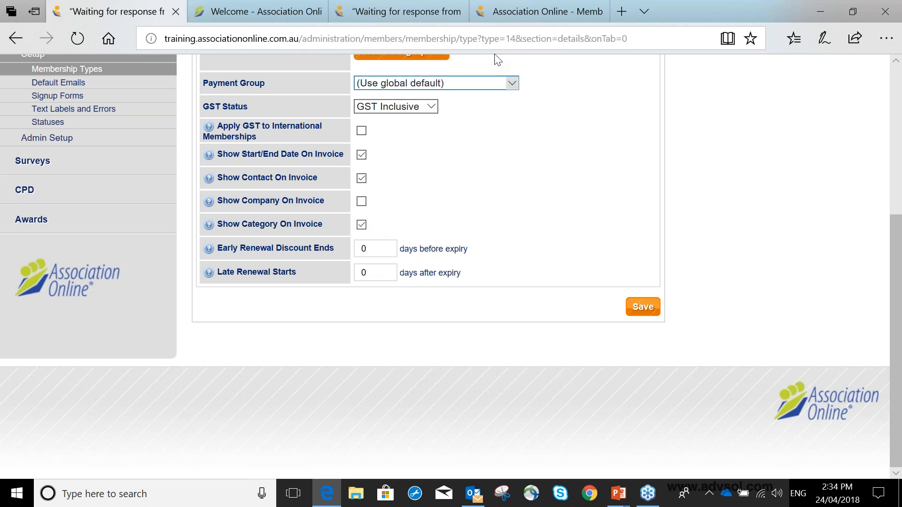
# Open the Commerce order list and view the PDF invoice of Association Online's membership order from 28th Nov 17 on page 2
pyautogui.click(505, 17)
pyautogui.click(453, 93)
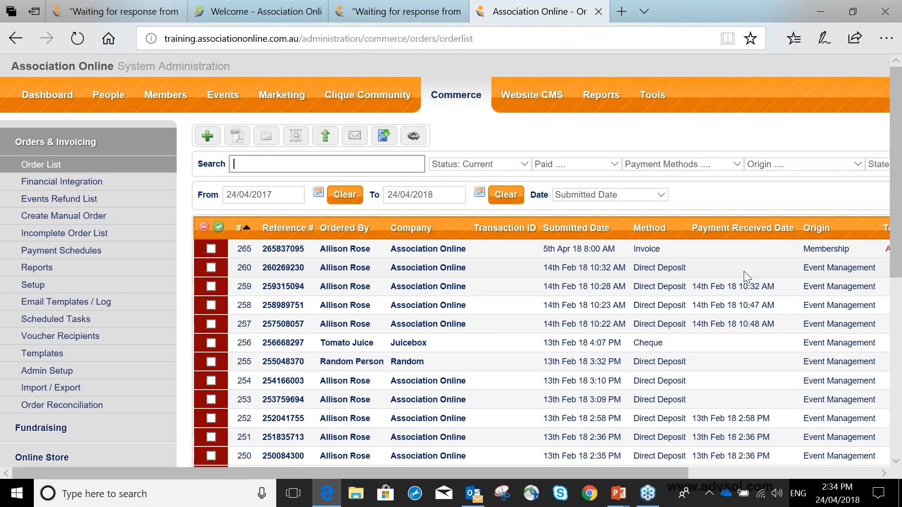
pyautogui.scroll(-4, 743, 271)
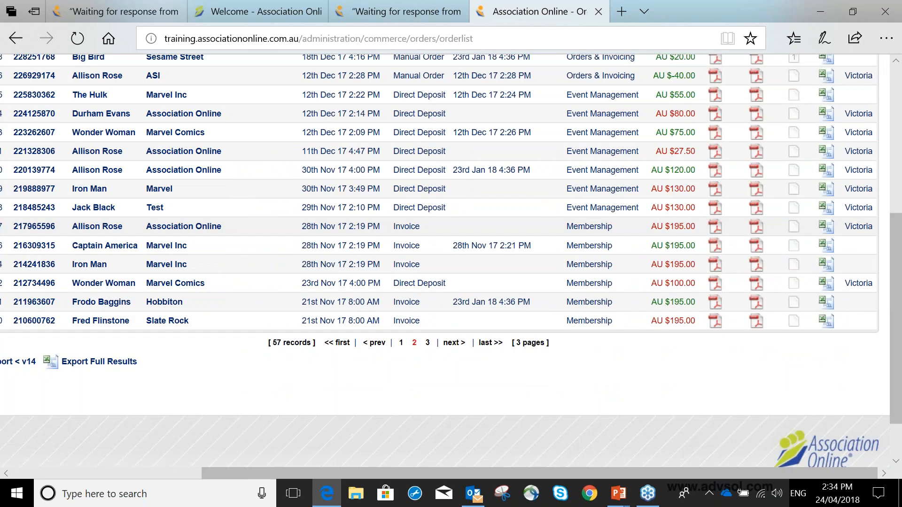
pyautogui.click(715, 226)
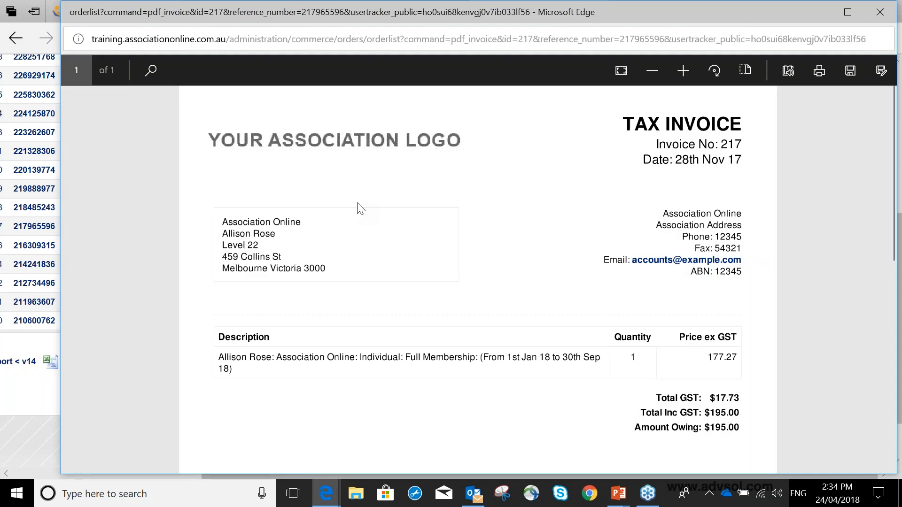
# Examine the contact, company, category and start/end dates in the invoice's line description, and close the invoice
pyautogui.tripleClick(219, 358)
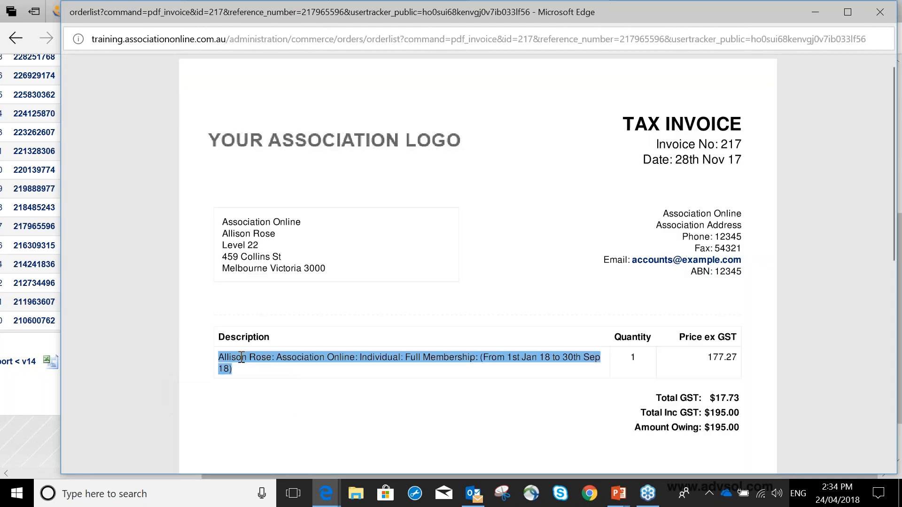
pyautogui.moveTo(237, 357); pyautogui.dragTo(531, 371)
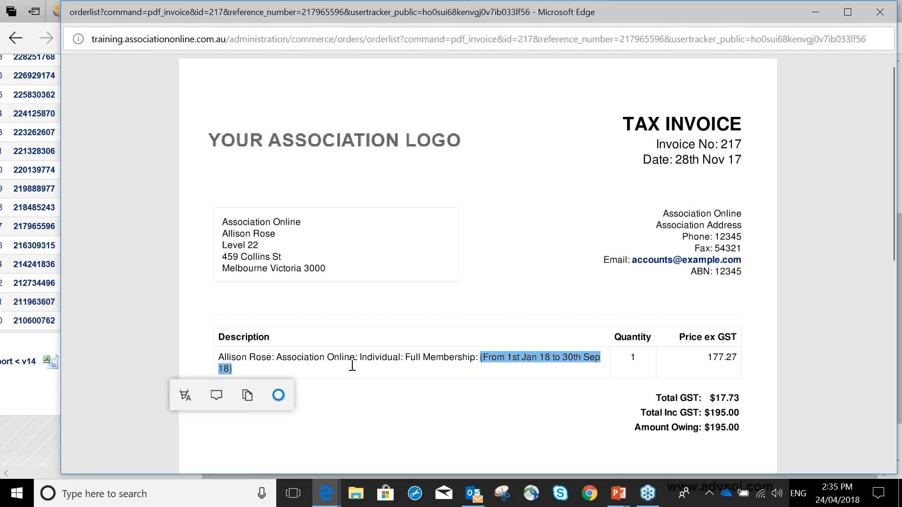
pyautogui.keyDown('shift'); pyautogui.click(279, 357); pyautogui.keyUp('shift')
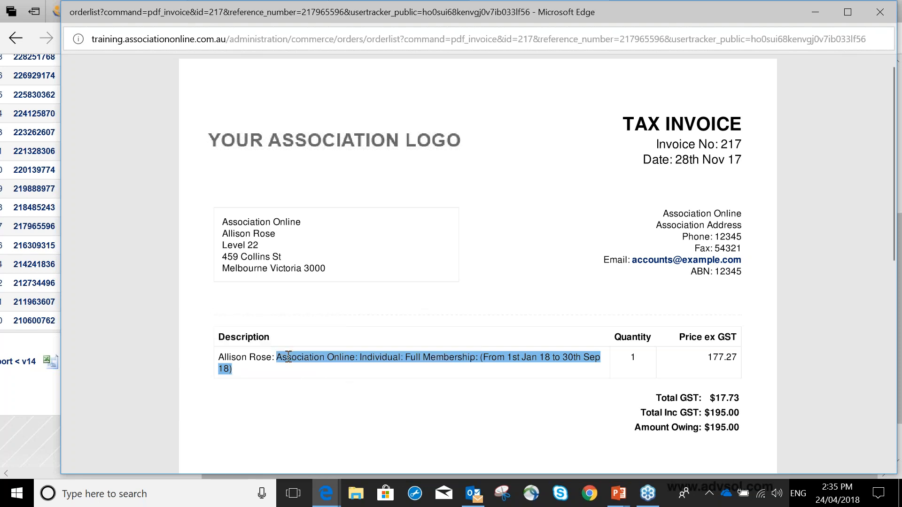
pyautogui.keyDown('shift'); pyautogui.click(227, 357); pyautogui.keyUp('shift')
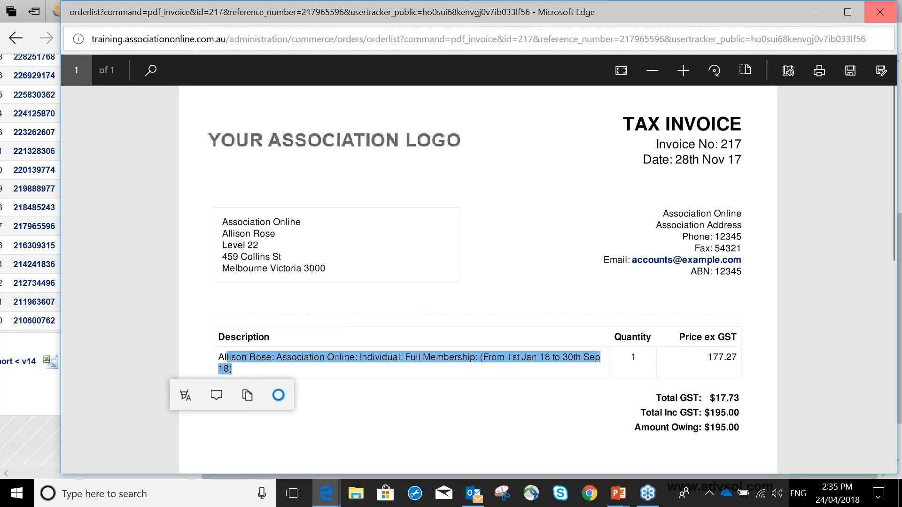
pyautogui.click(880, 12)
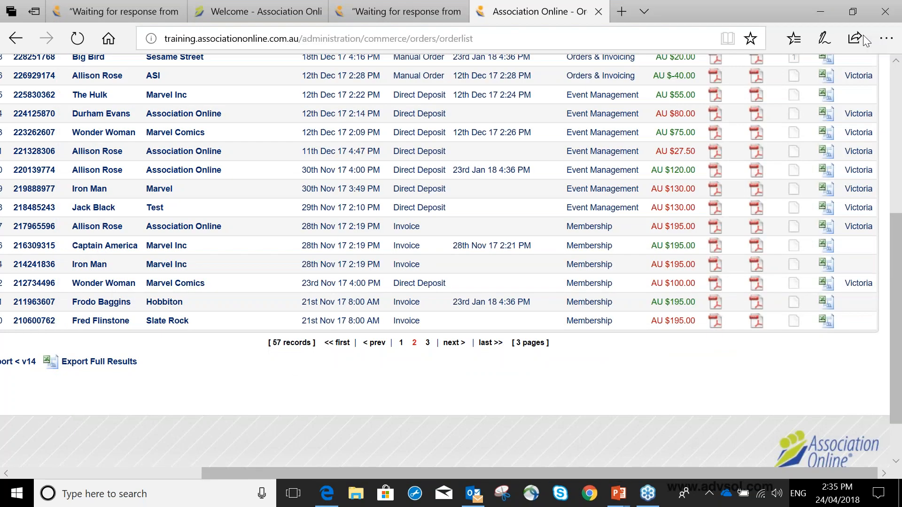
# Return to the Best Membership pricing settings and examine the Early Renewal Discount Ends and Late Renewal Starts fields
pyautogui.click(127, 7)
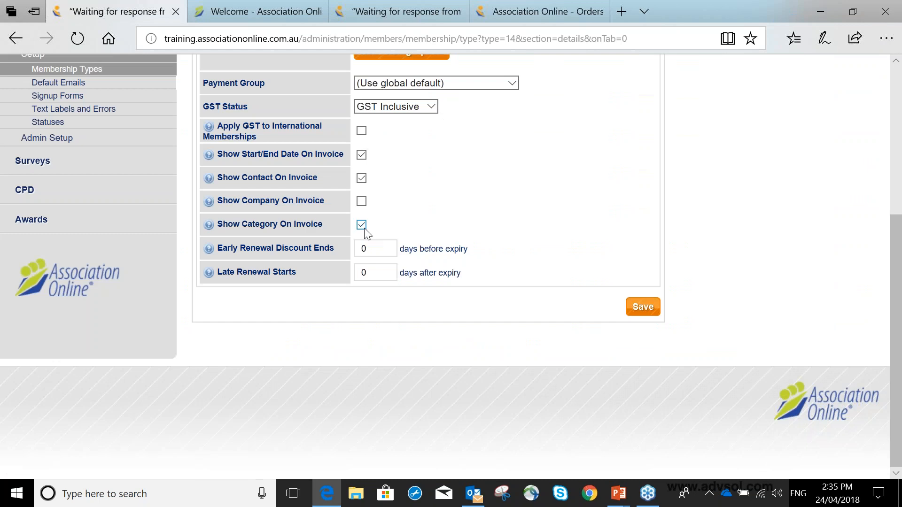
pyautogui.click(369, 249)
pyautogui.doubleClick(365, 248)
pyautogui.click(425, 230)
pyautogui.doubleClick(373, 269)
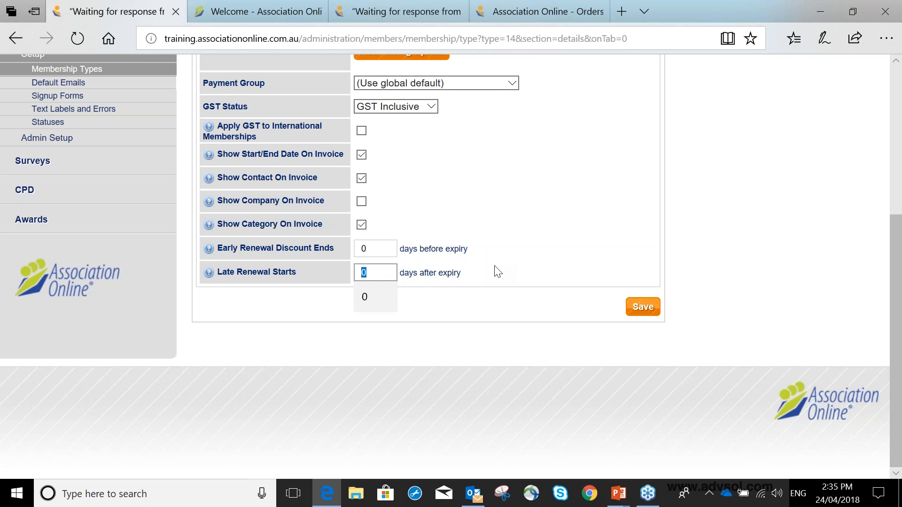
pyautogui.doubleClick(364, 248)
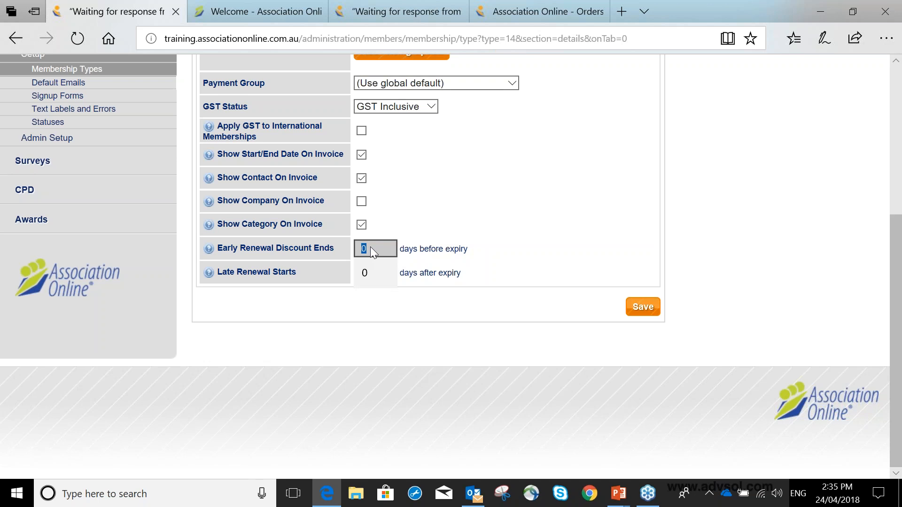
pyautogui.click(404, 275)
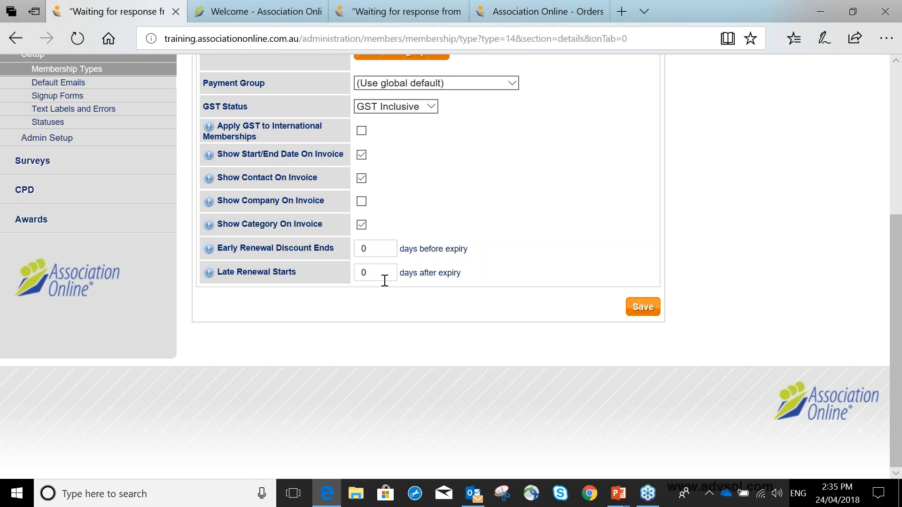
pyautogui.doubleClick(372, 275)
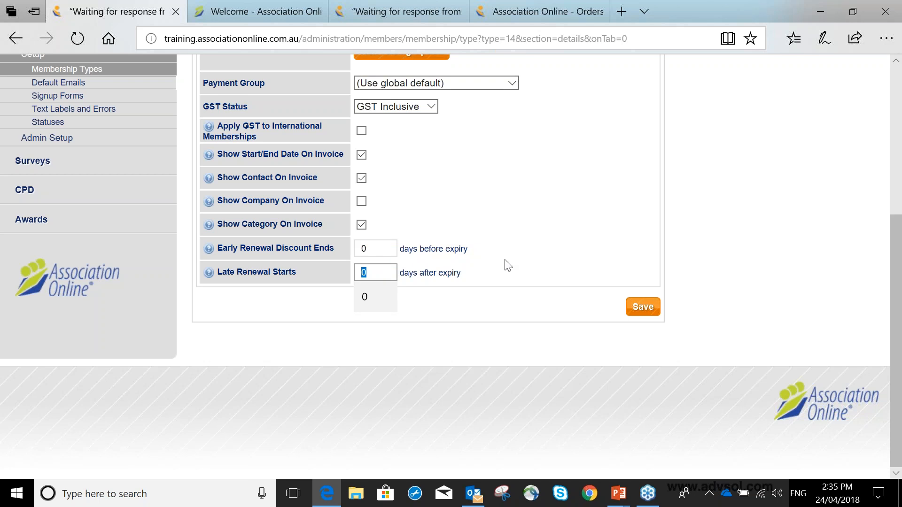
pyautogui.scroll(1, 508, 265)
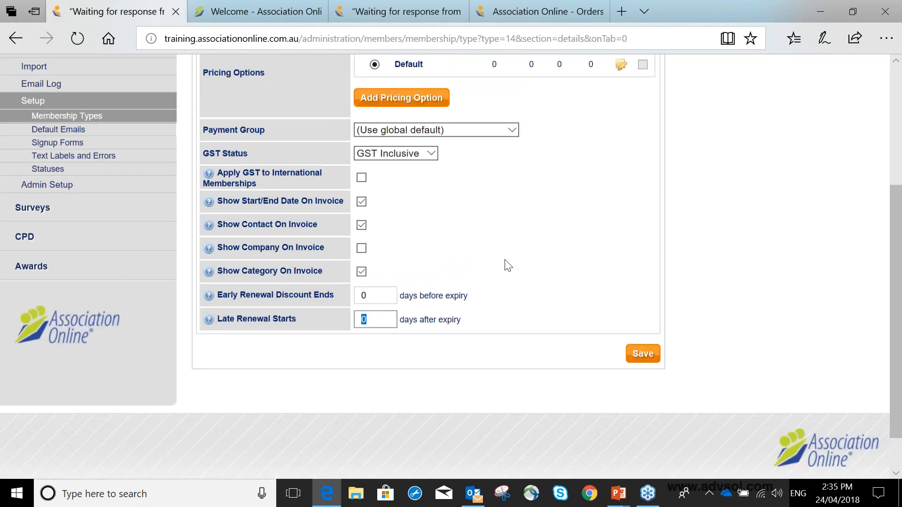
pyautogui.scroll(2, 507, 265)
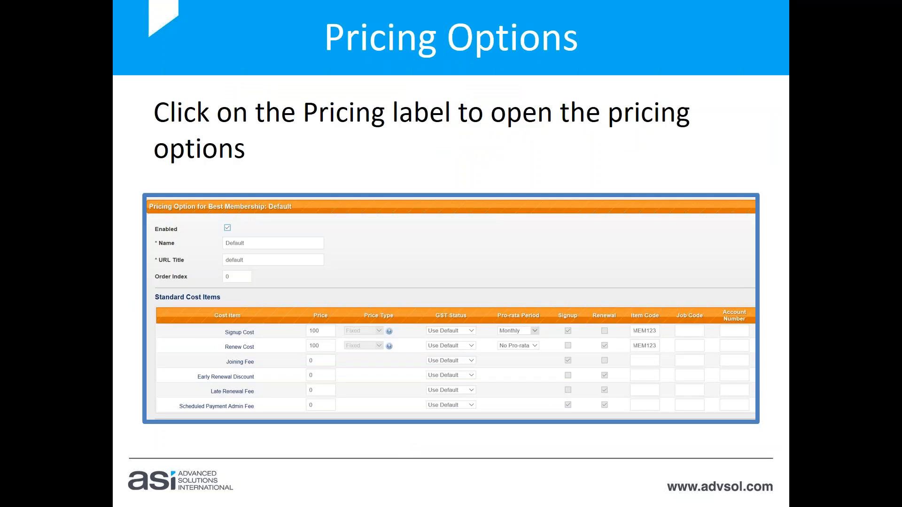
# Switch to the browser and open the Default pricing option of the Best Membership type
pyautogui.hotkey('alt', 'Tab')
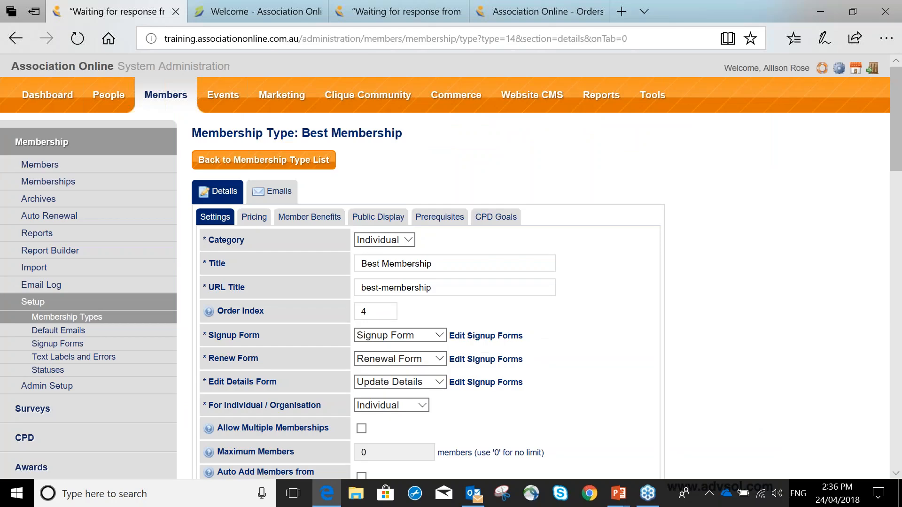
pyautogui.click(254, 217)
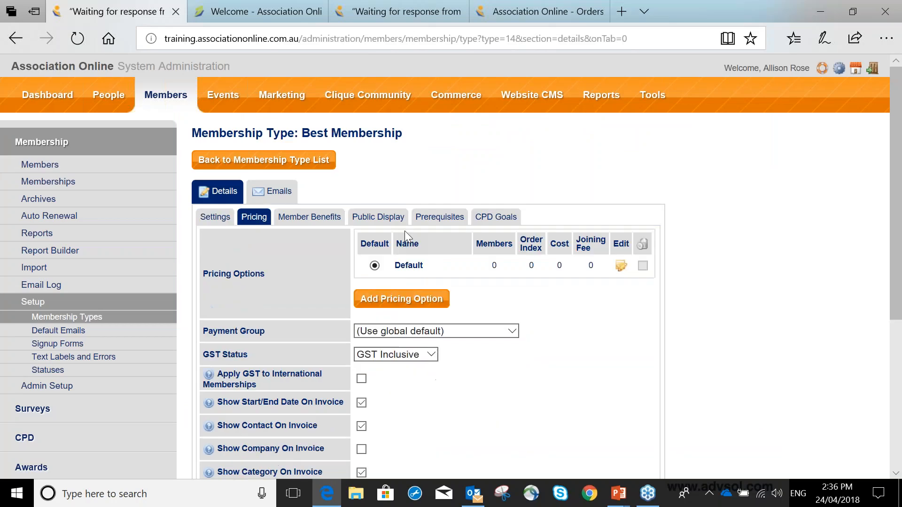
pyautogui.scroll(-1, 437, 228)
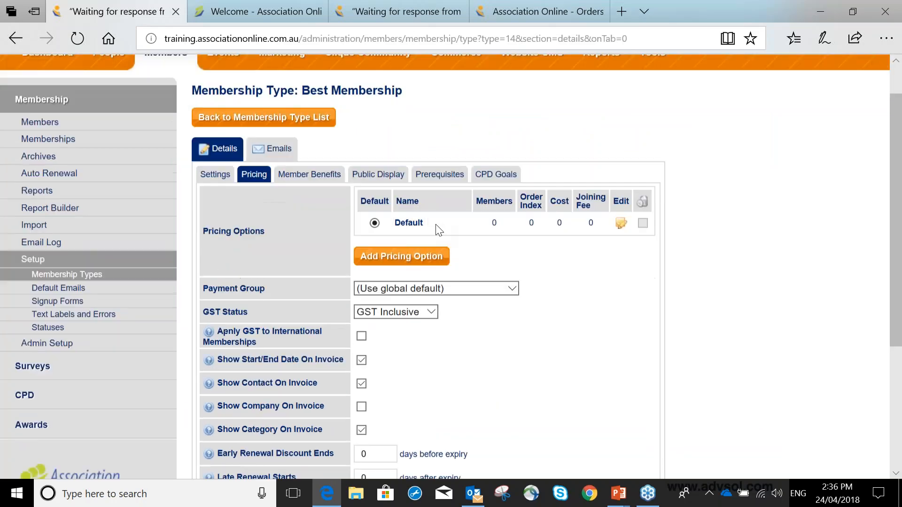
pyautogui.scroll(-2, 439, 230)
pyautogui.click(410, 141)
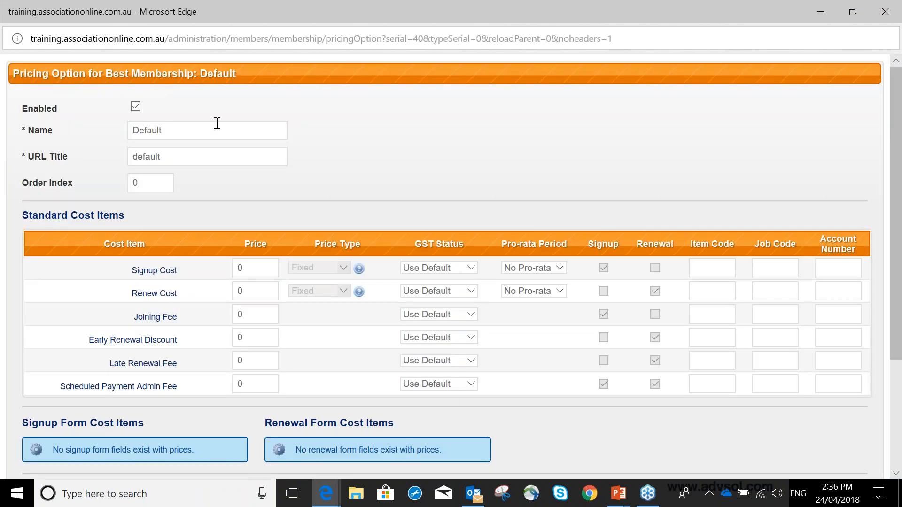
# Rename the pricing option as Best 1, letting the URL title update to best-1
pyautogui.moveTo(216, 123); pyautogui.dragTo(105, 127)
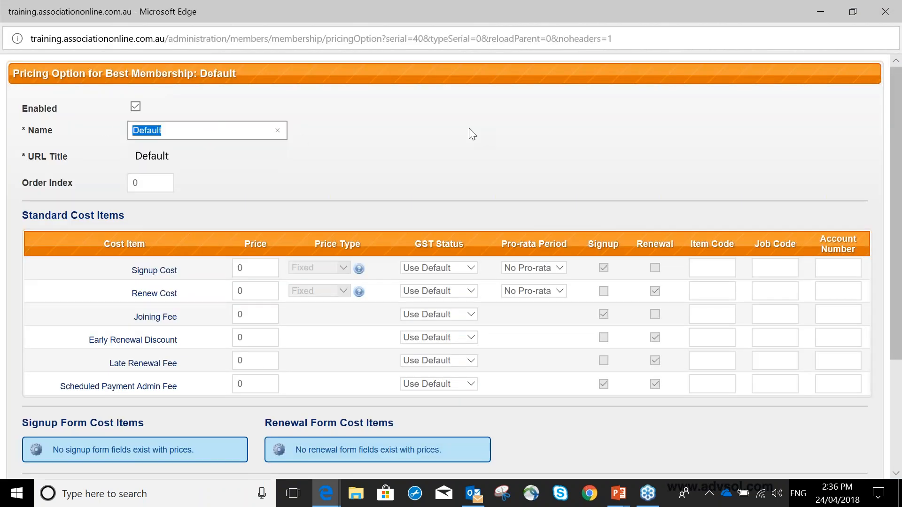
pyautogui.write('Best Mem')
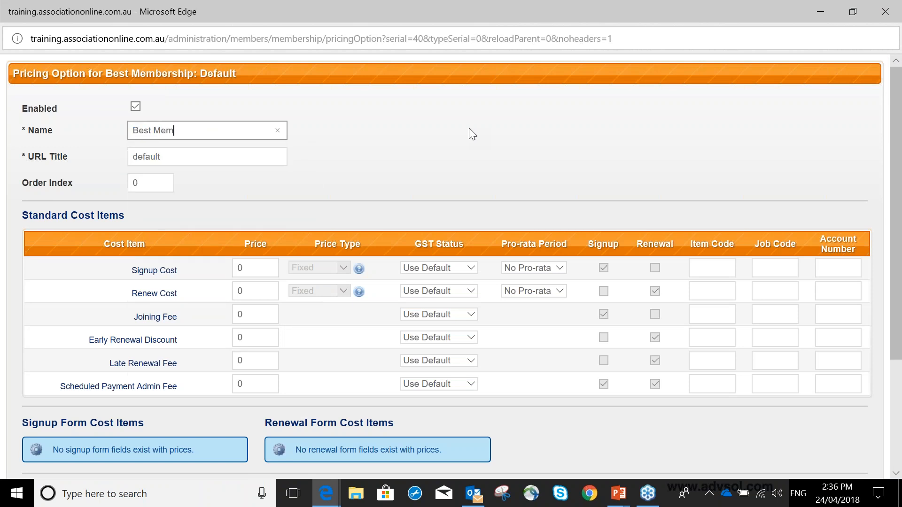
pyautogui.press('BackSpace')
pyautogui.press('BackSpace')
pyautogui.press('BackSpace')
pyautogui.press('BackSpace')
pyautogui.press('BackSpace')
pyautogui.press('BackSpace')
pyautogui.write('st 1')
pyautogui.press('Tab')
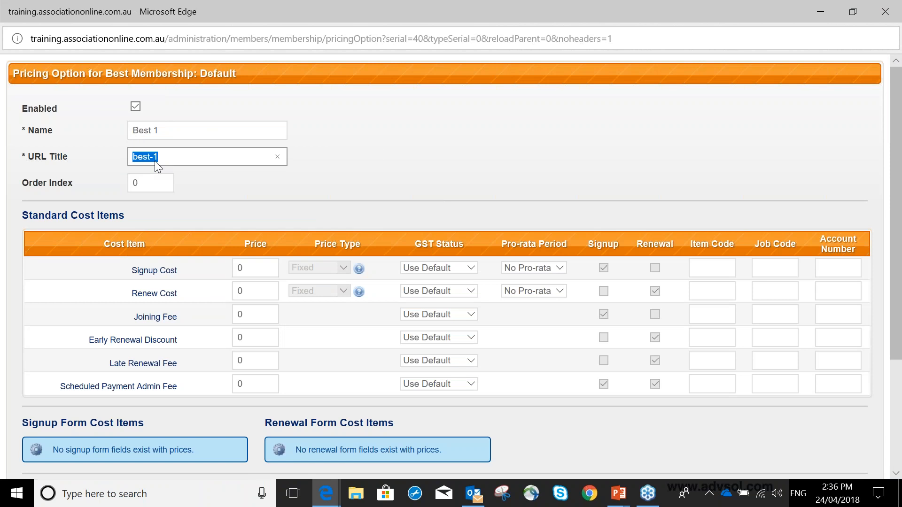
pyautogui.tripleClick(166, 132)
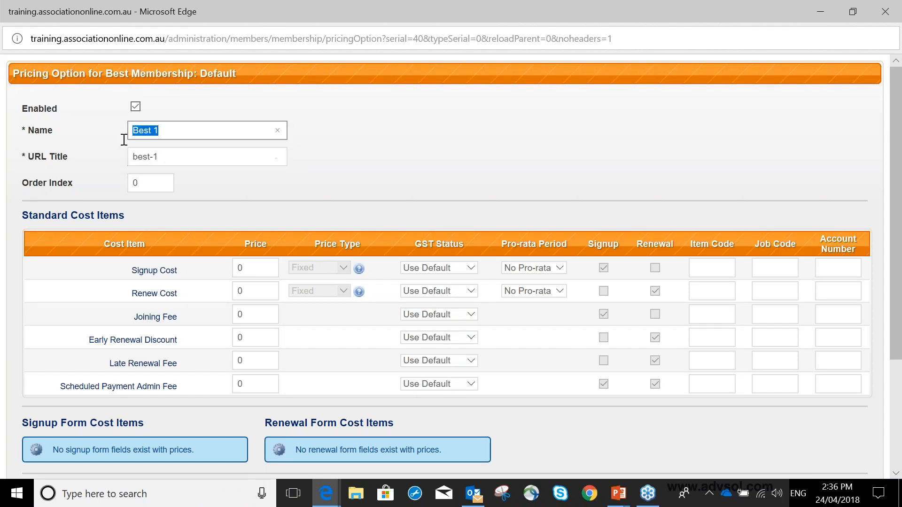
# Set the pricing option's Order Index to 1
pyautogui.doubleClick(146, 183)
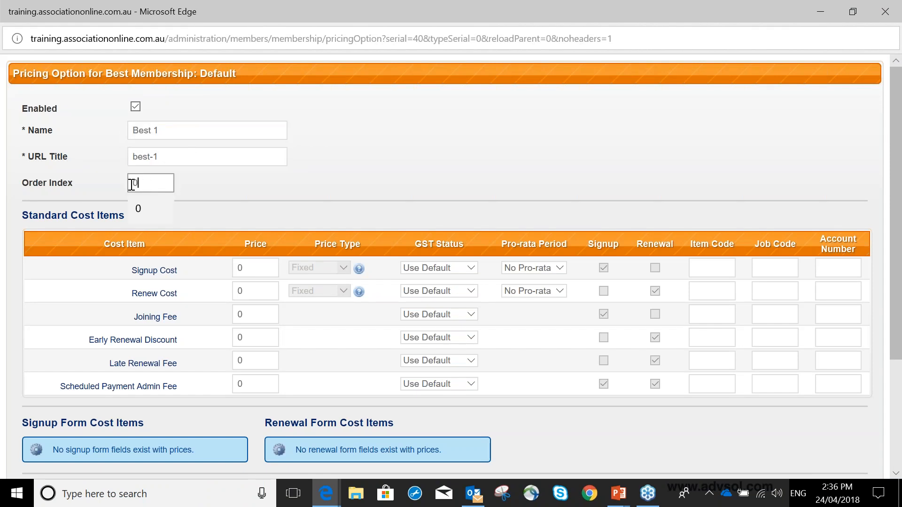
pyautogui.press('BackSpace')
pyautogui.write('1')
pyautogui.click(224, 183)
pyautogui.doubleClick(138, 182)
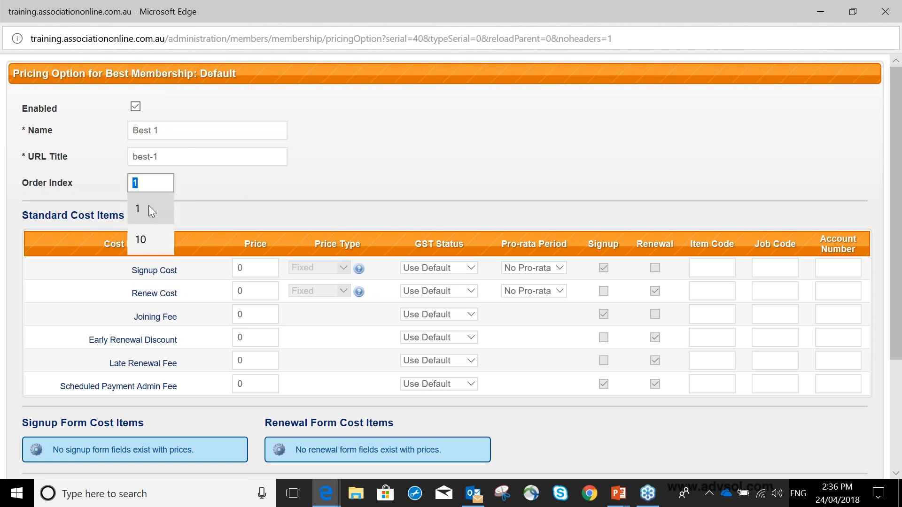
pyautogui.click(149, 207)
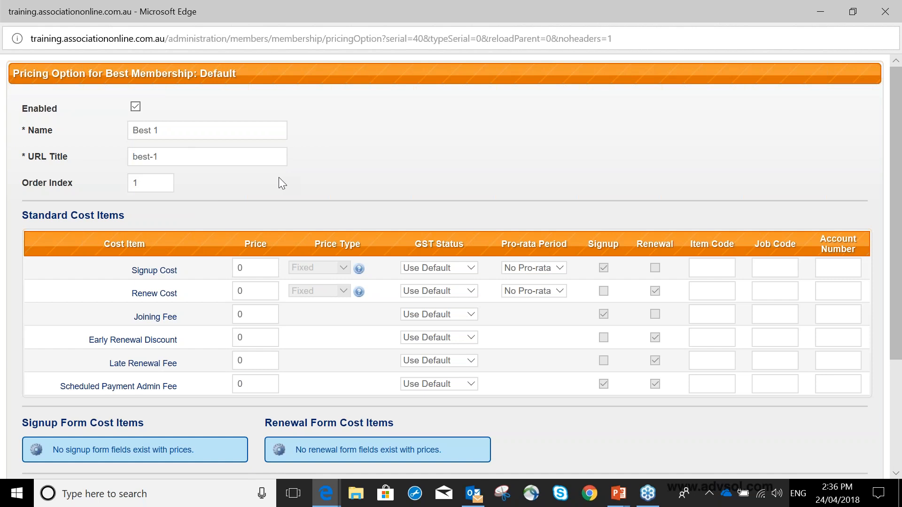
# Set the Signup Cost price to 100 with the Use Default GST status and a Monthly pro-rata period
pyautogui.scroll(-1, 278, 177)
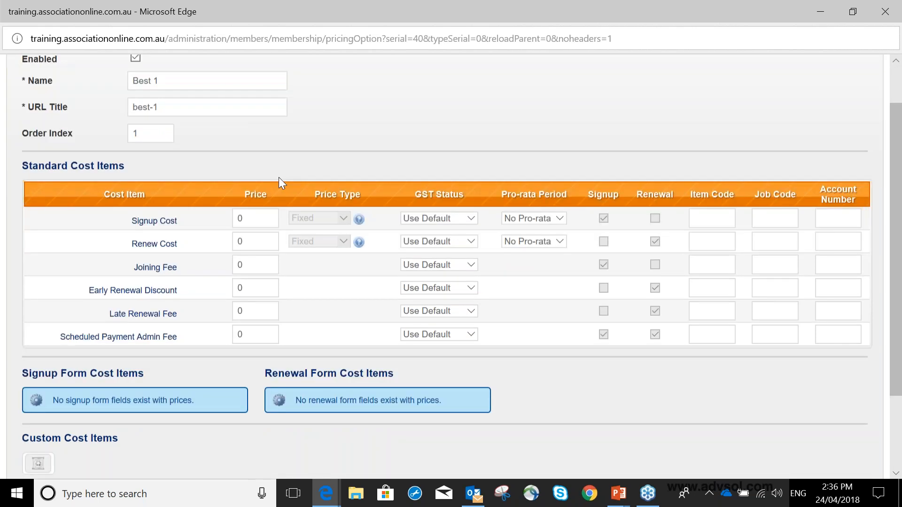
pyautogui.scroll(-2, 278, 177)
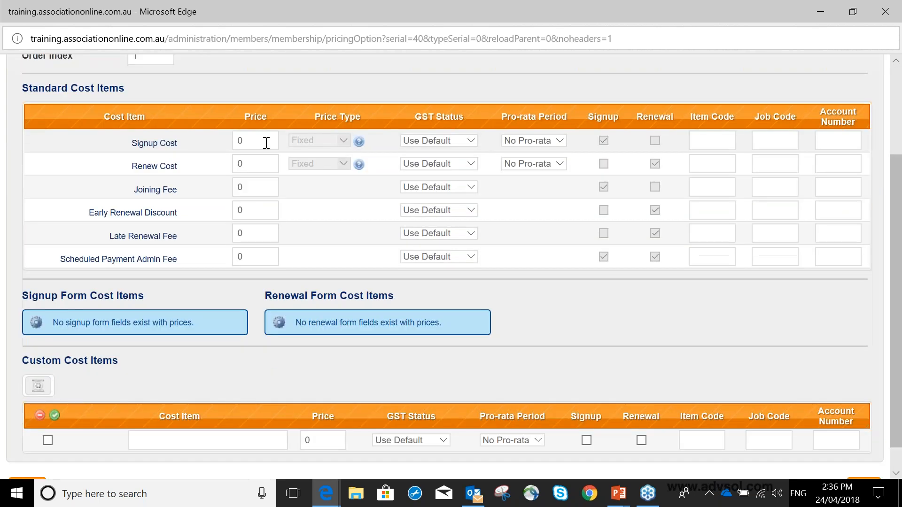
pyautogui.doubleClick(247, 137)
pyautogui.write('100')
pyautogui.press('Tab')
pyautogui.click(470, 141)
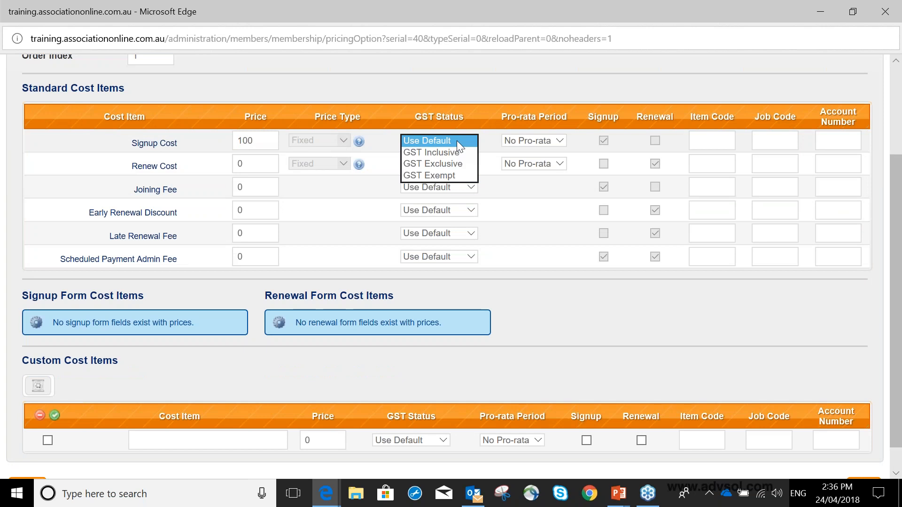
pyautogui.click(457, 140)
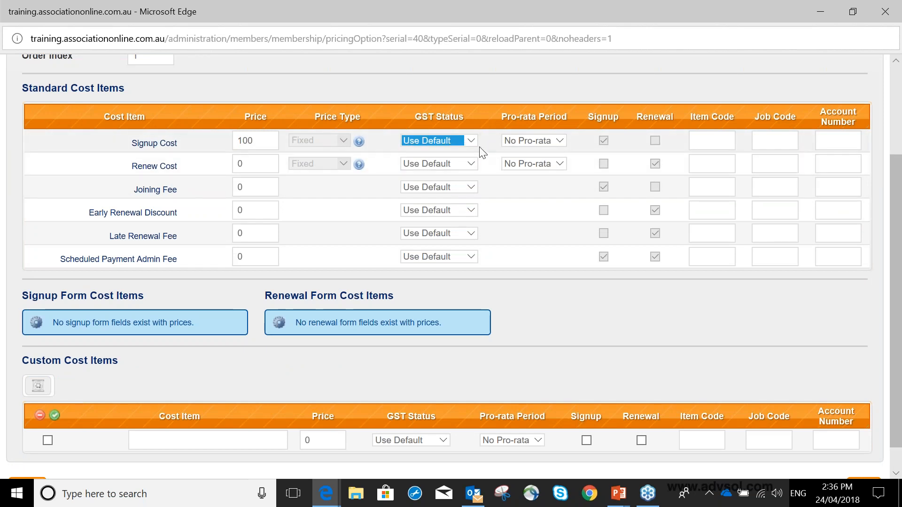
pyautogui.click(560, 142)
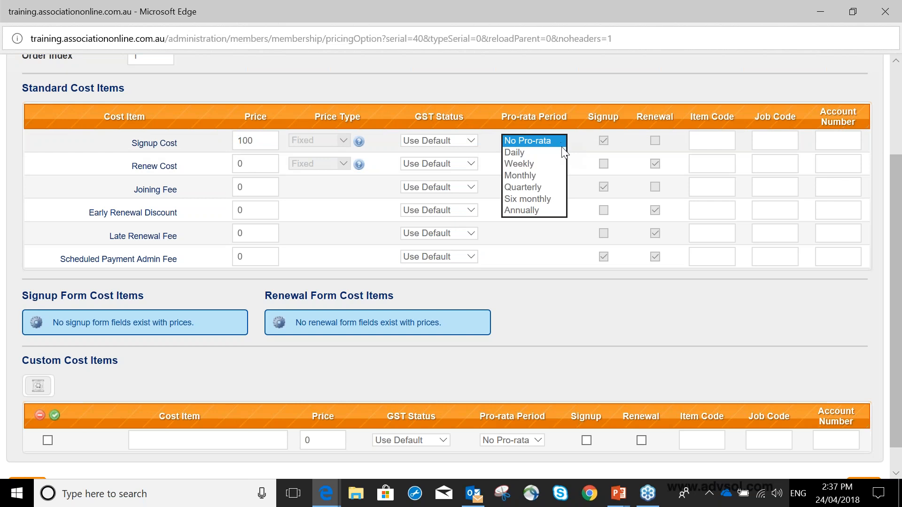
pyautogui.click(558, 175)
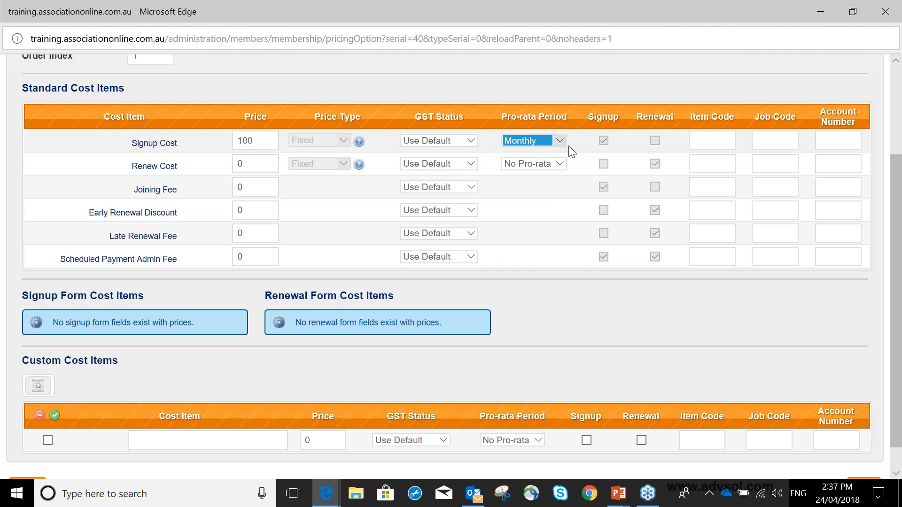
# Enter MEM123 as the item code for the Signup Cost
pyautogui.click(698, 141)
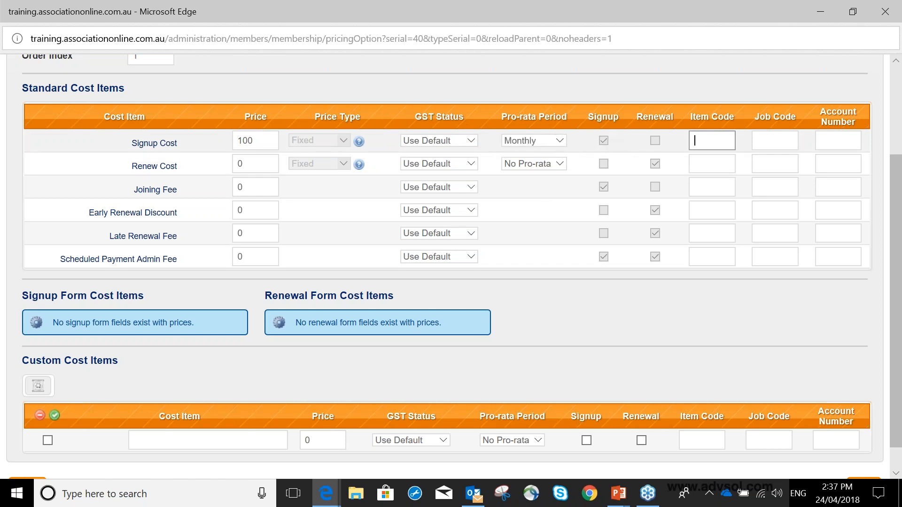
pyautogui.write('MEM123')
pyautogui.press('Tab')
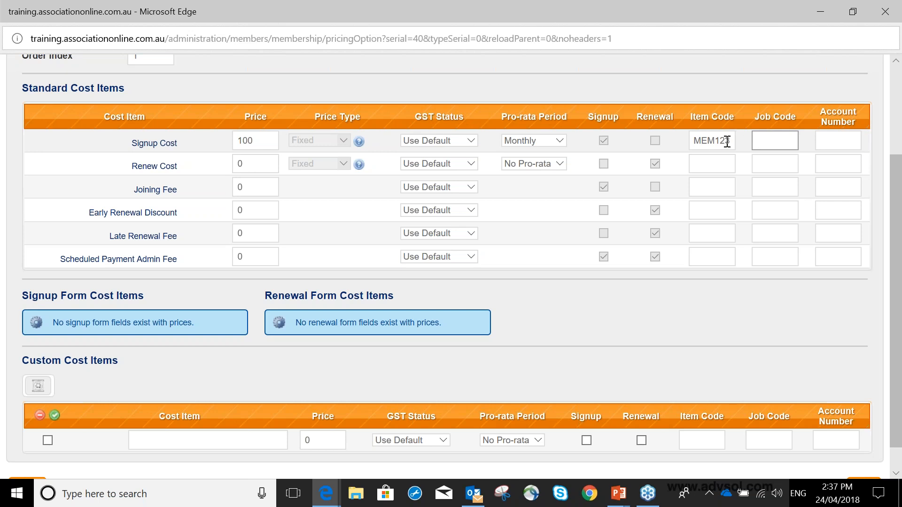
pyautogui.hotkey('shift', 'Tab')
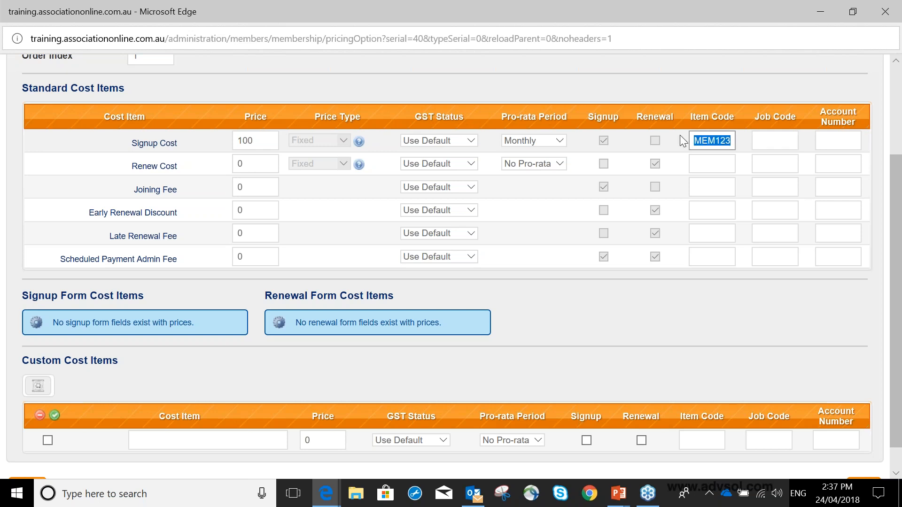
# Set the Renew Cost price to 100 and its item code to MEM123
pyautogui.click(254, 163)
pyautogui.press('BackSpace')
pyautogui.write('100')
pyautogui.click(691, 166)
pyautogui.write('MEM123')
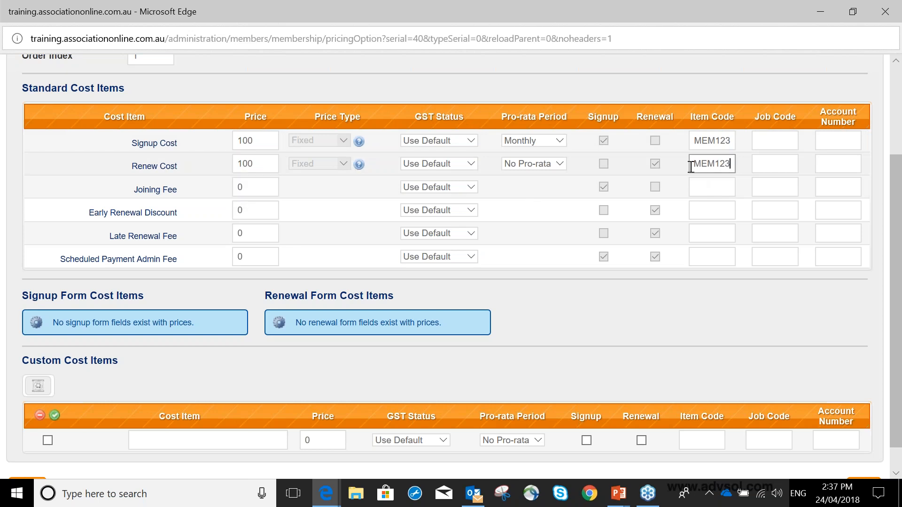
# Examine the price fields for Joining Fee, Early Renewal Discount, Late Renewal Fee and Scheduled Payment Admin Fee, plus the form cost items
pyautogui.click(254, 187)
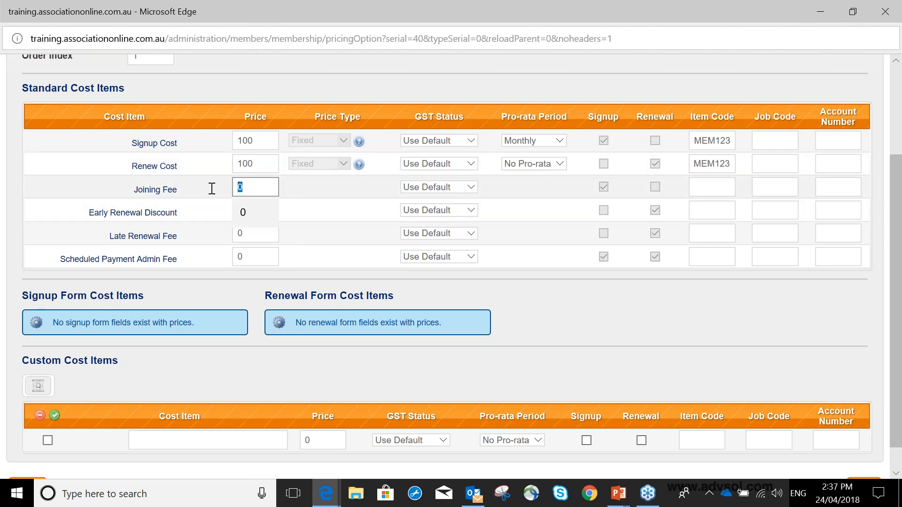
pyautogui.doubleClick(242, 209)
pyautogui.click(243, 229)
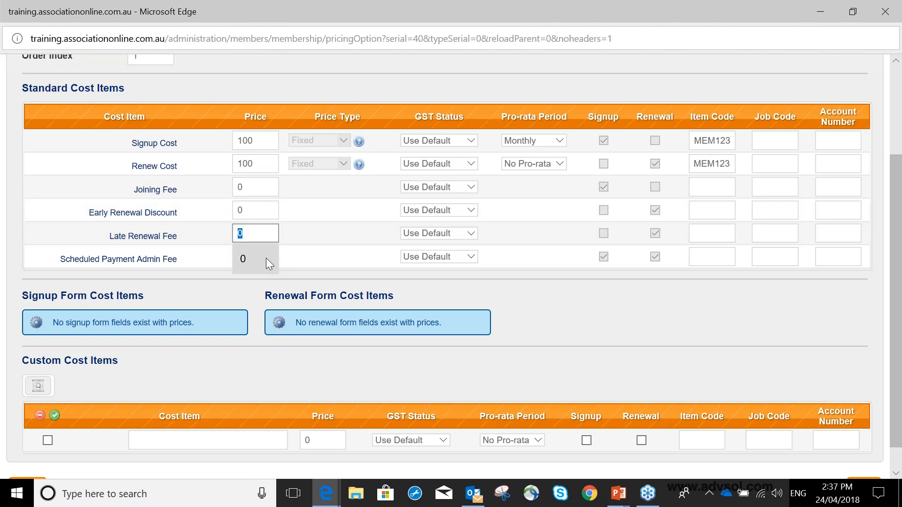
pyautogui.doubleClick(241, 257)
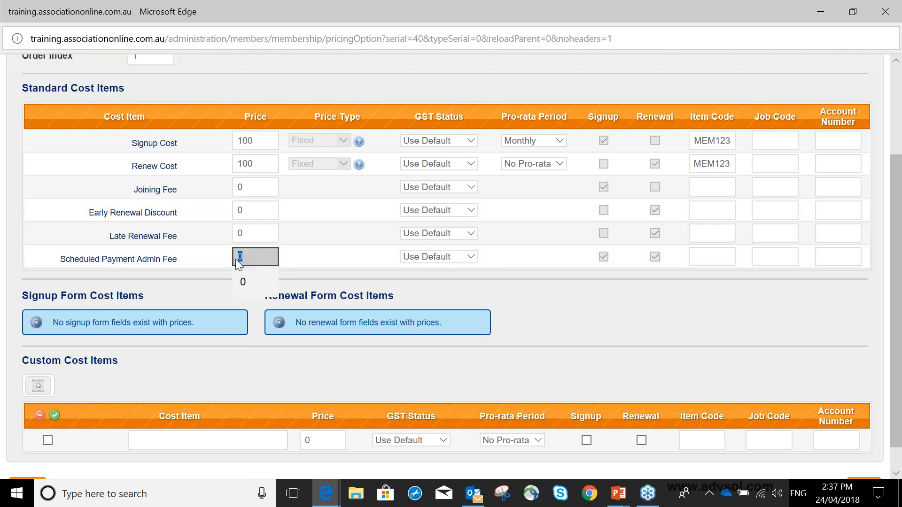
pyautogui.doubleClick(261, 252)
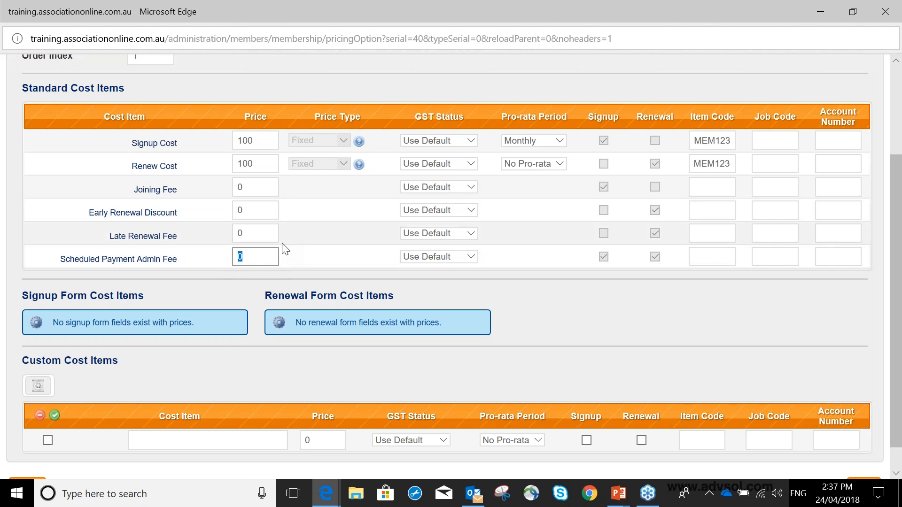
pyautogui.scroll(-1, 285, 250)
pyautogui.scroll(-1, 285, 250)
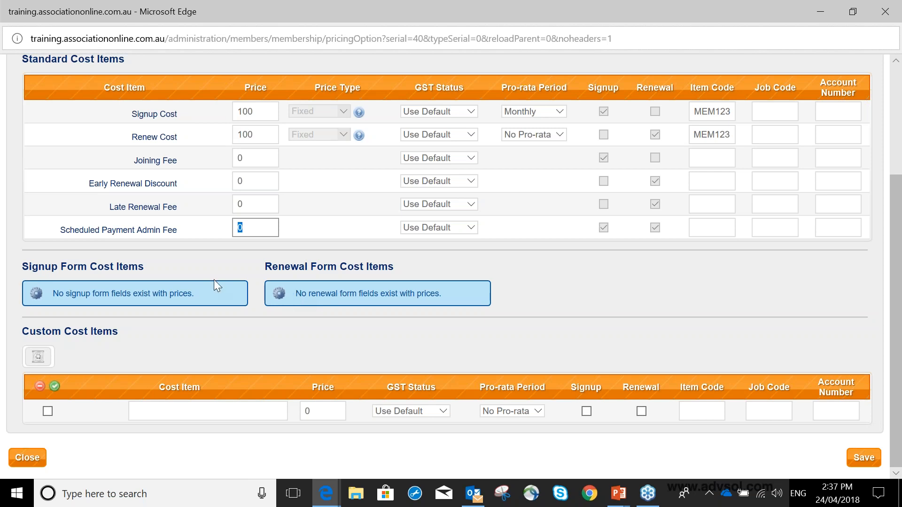
# Add a custom cost item named Name Badge with a price of 10 that applies to signup
pyautogui.click(169, 418)
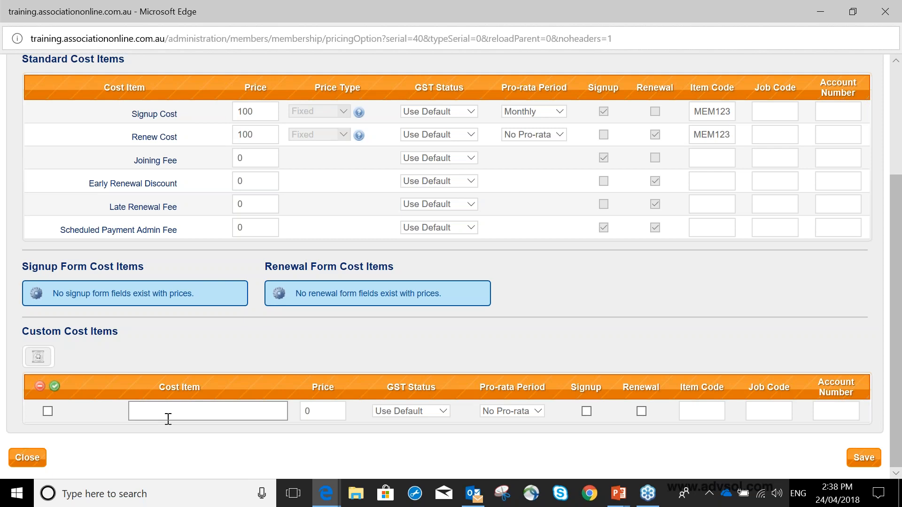
pyautogui.write('Name Badge')
pyautogui.press('Tab')
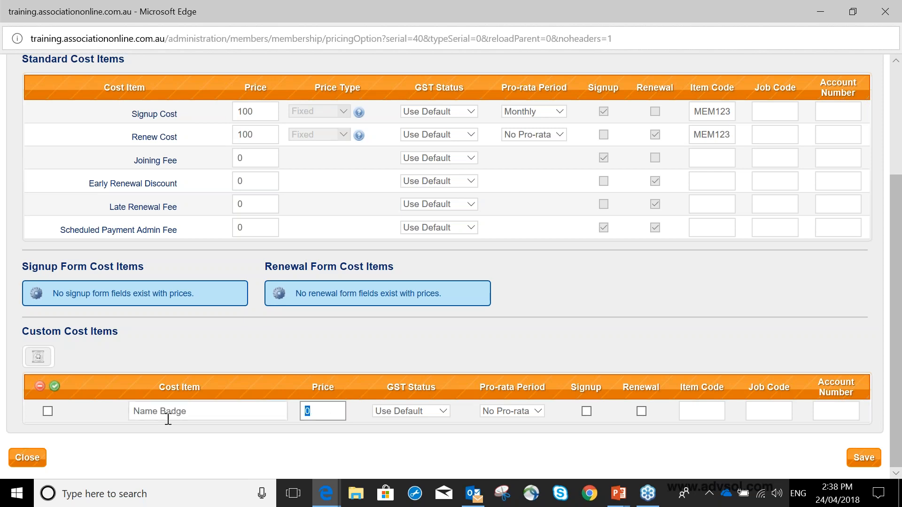
pyautogui.write('10')
pyautogui.press('Tab')
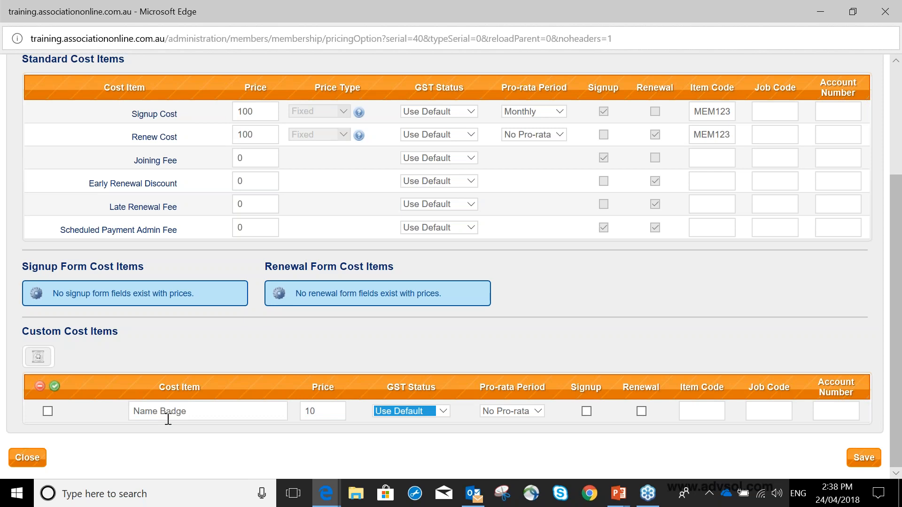
pyautogui.click(586, 411)
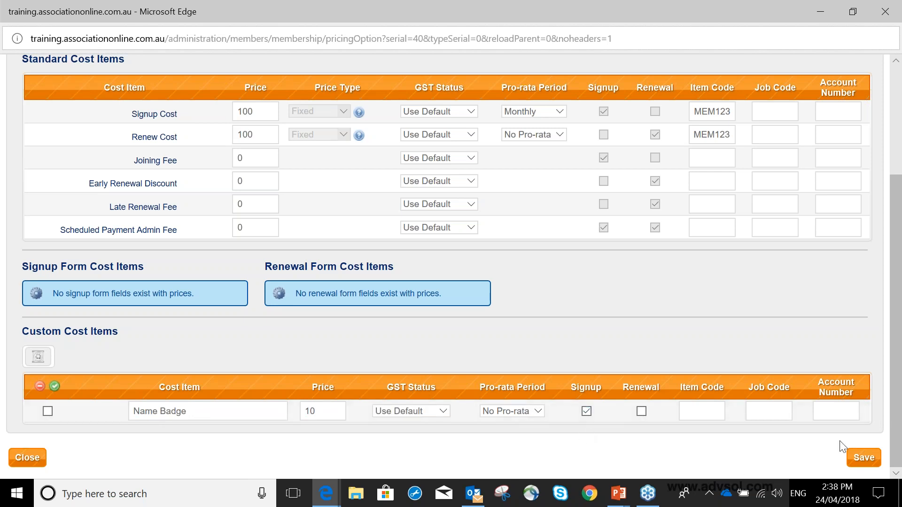
# Save and close the pricing option, and check its entry in the Pricing Options list
pyautogui.click(863, 458)
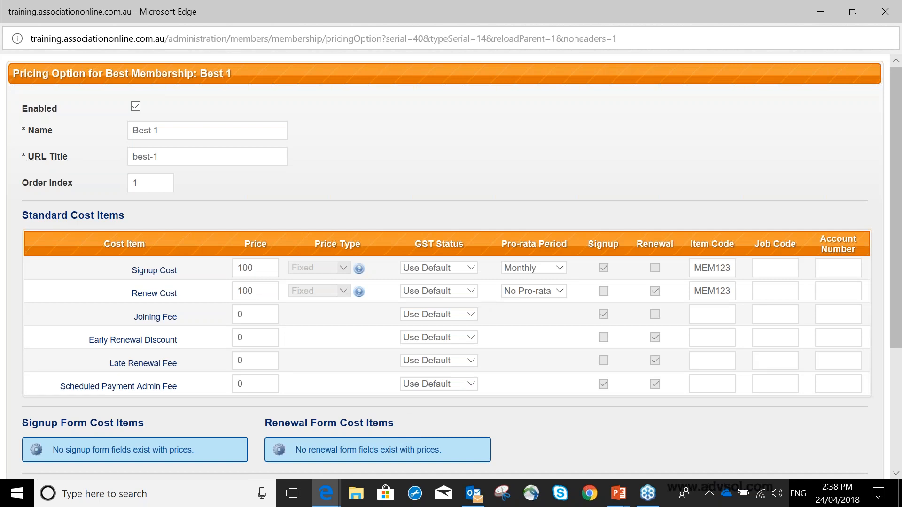
pyautogui.click(880, 14)
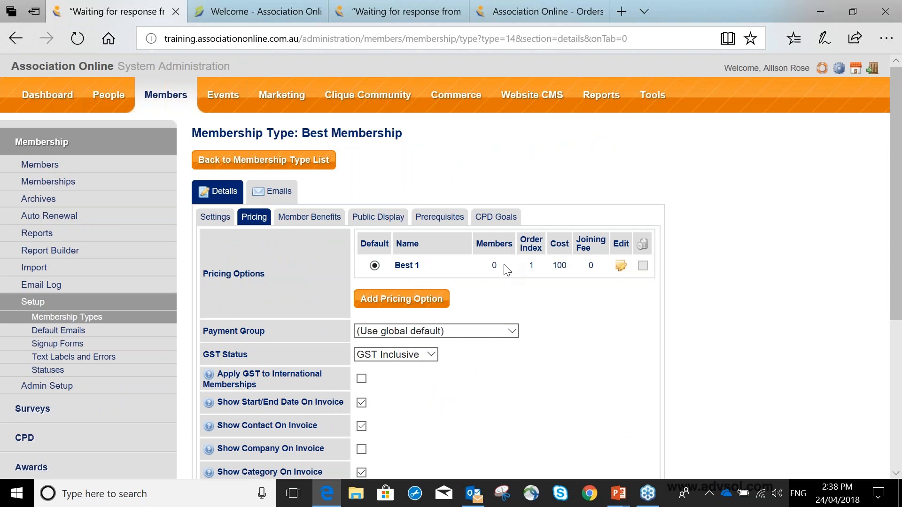
pyautogui.moveTo(498, 266); pyautogui.dragTo(480, 267)
pyautogui.click(515, 285)
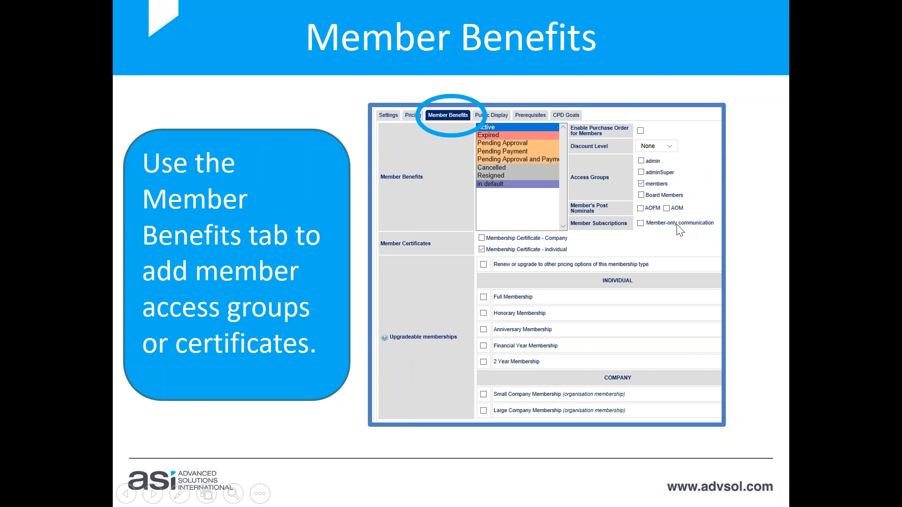
# Switch to the browser and, in the Best Membership's member benefits, enable purchase orders and set discount level A for the Active status
pyautogui.hotkey('alt', 'Tab')
pyautogui.click(328, 216)
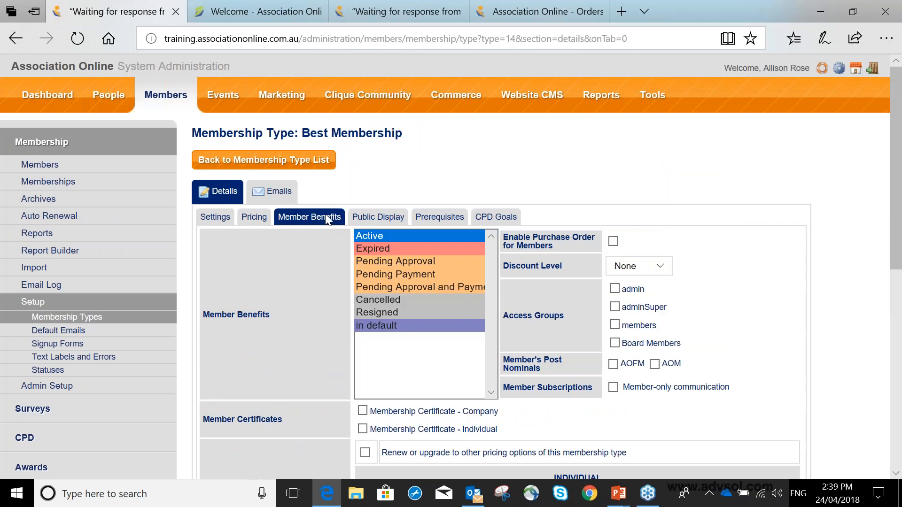
pyautogui.scroll(-1, 463, 218)
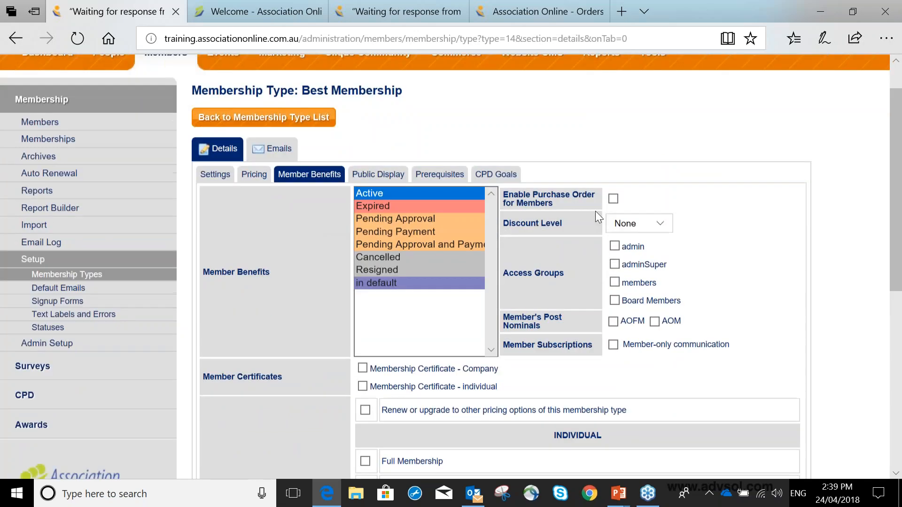
pyautogui.scroll(-2, 596, 211)
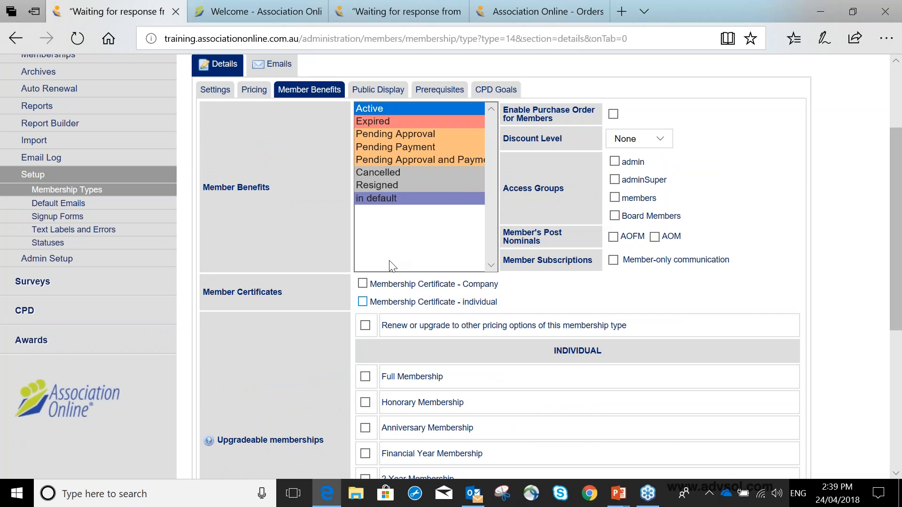
pyautogui.click(371, 111)
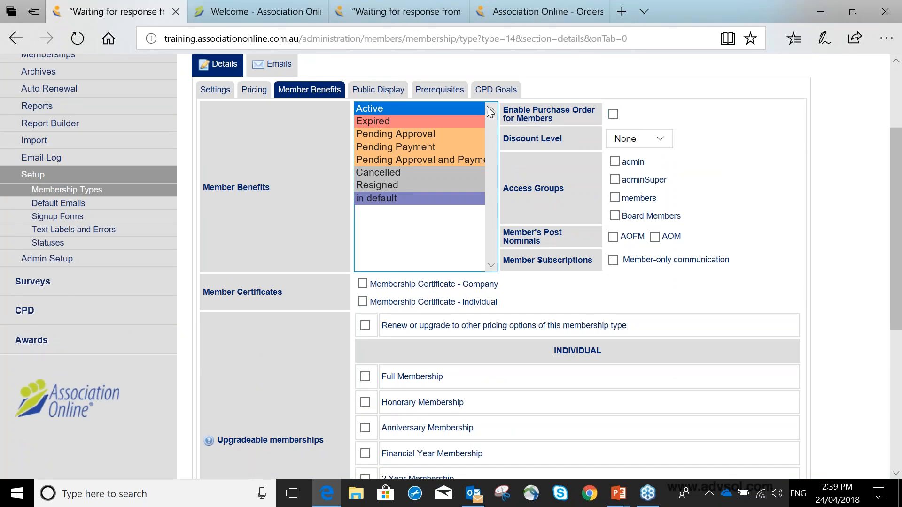
pyautogui.click(614, 116)
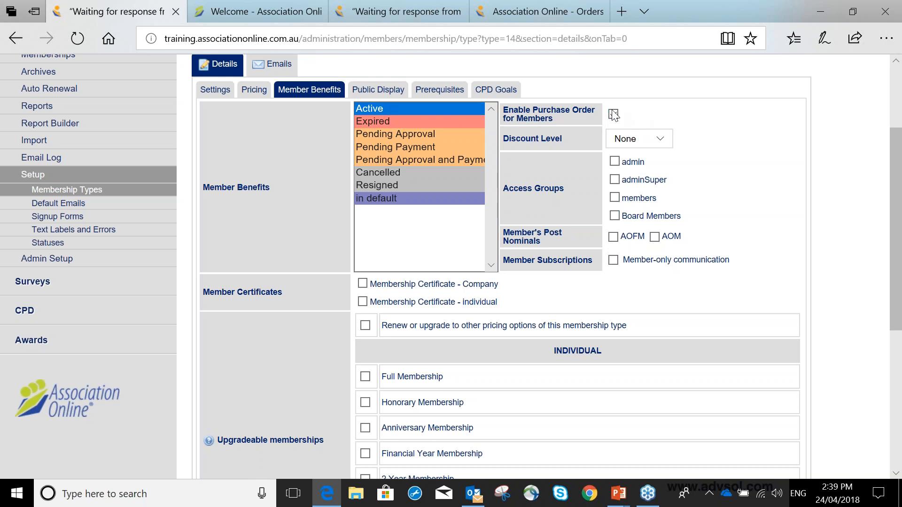
pyautogui.click(626, 136)
pyautogui.click(625, 151)
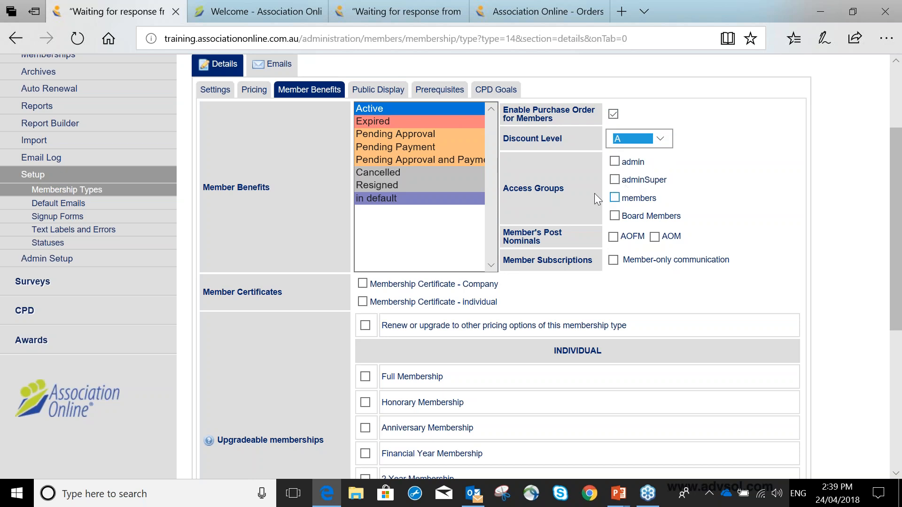
# Give the Active status the members access group, the AOM post nominal and the Member-only communication subscription
pyautogui.click(614, 197)
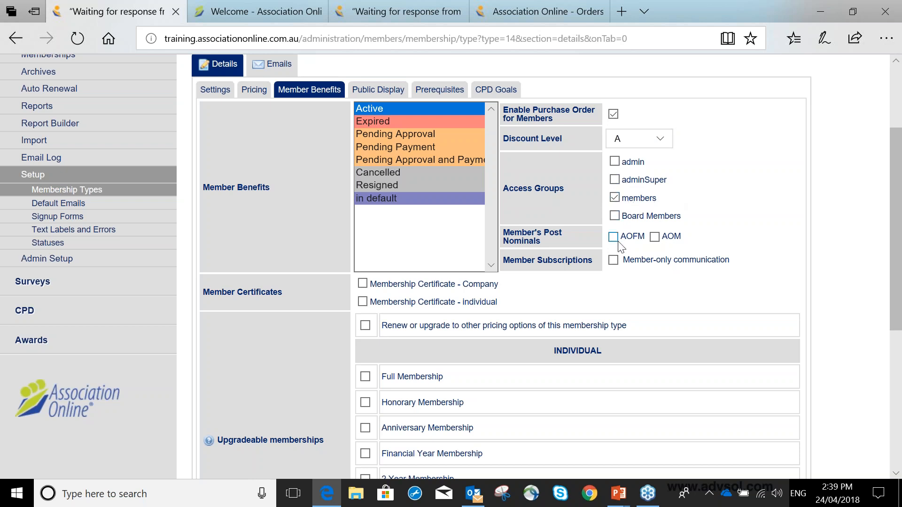
pyautogui.click(655, 237)
pyautogui.click(613, 261)
# Compare the benefits of the Expired and Active statuses, and grant the members access group to Pending Payment
pyautogui.click(394, 123)
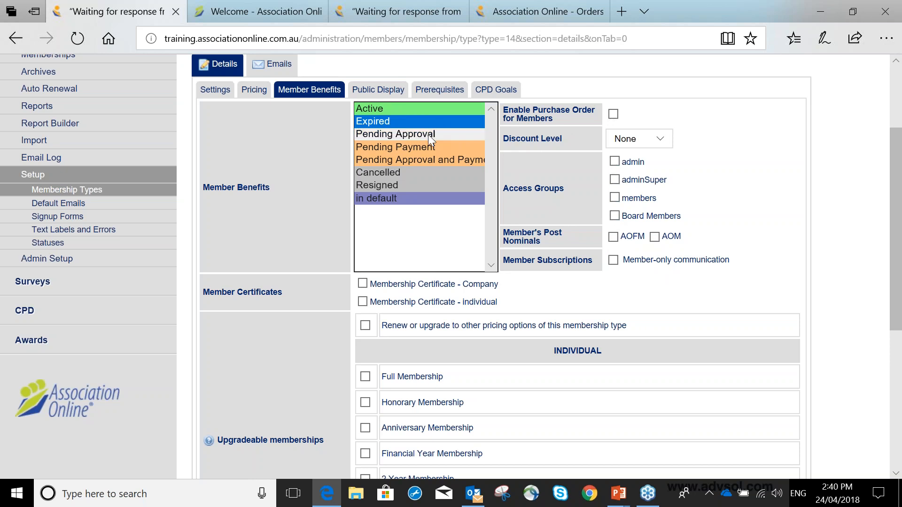
pyautogui.click(431, 111)
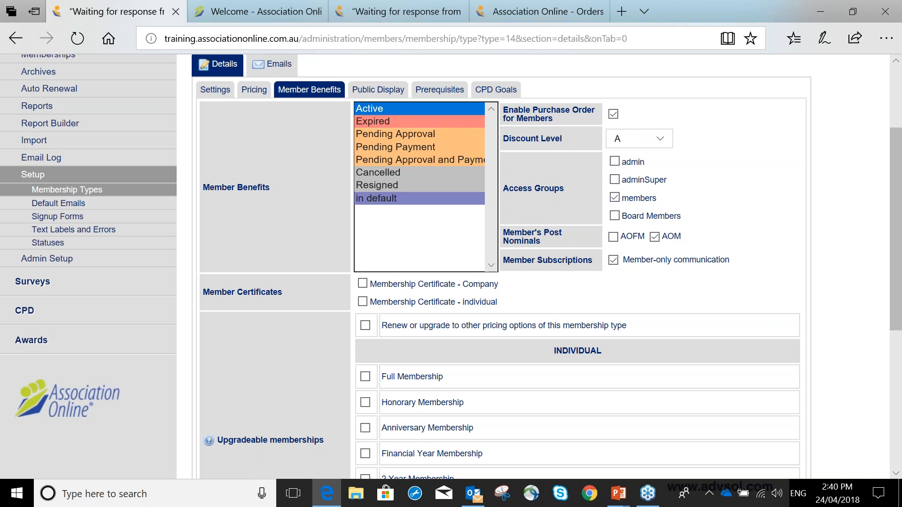
pyautogui.click(452, 143)
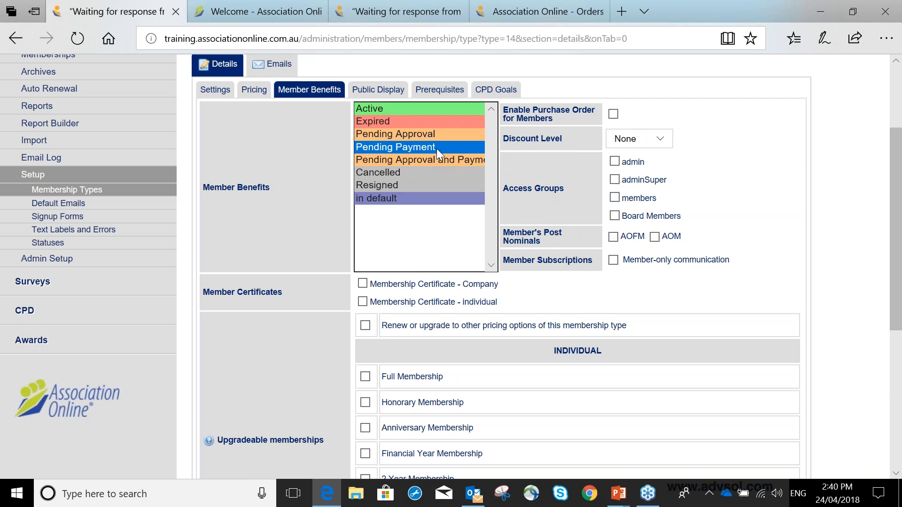
pyautogui.click(615, 198)
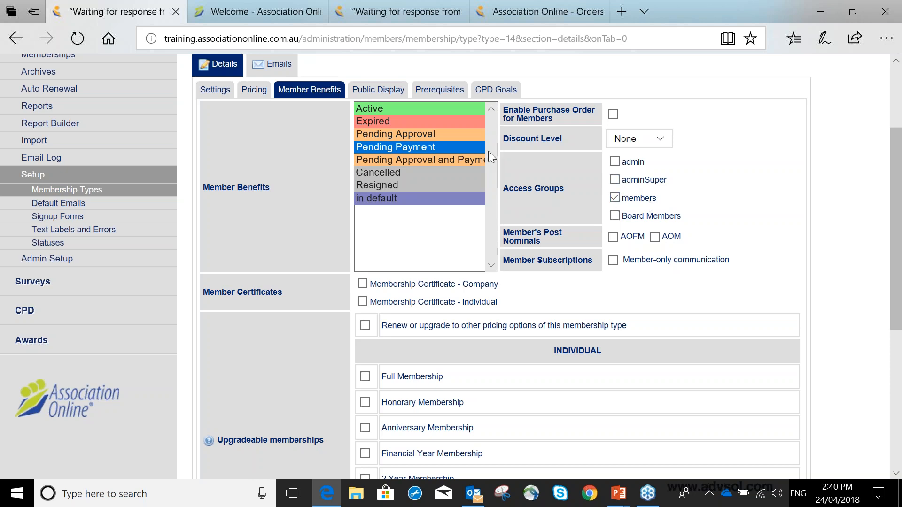
pyautogui.click(417, 108)
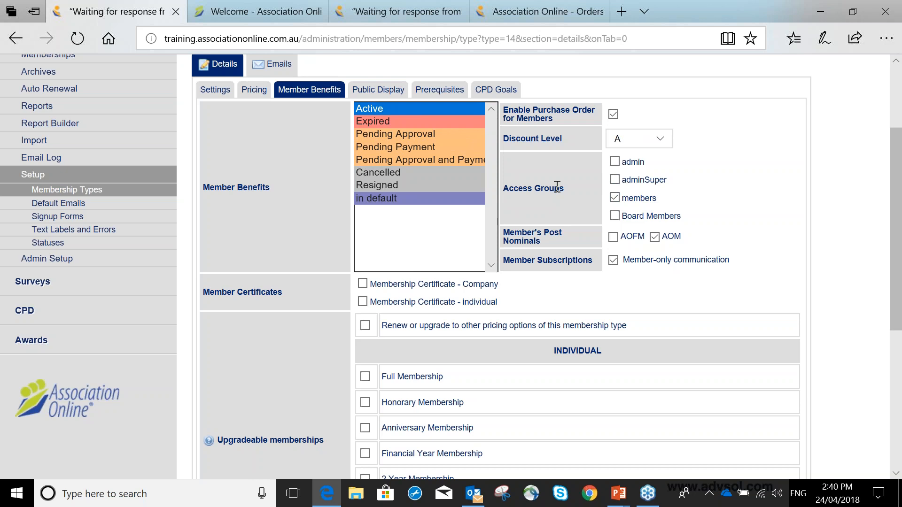
# Select the individual Membership Certificate as a member benefit and leave the Company certificate unselected
pyautogui.scroll(-1, 557, 187)
pyautogui.scroll(-3, 363, 101)
pyautogui.click(363, 94)
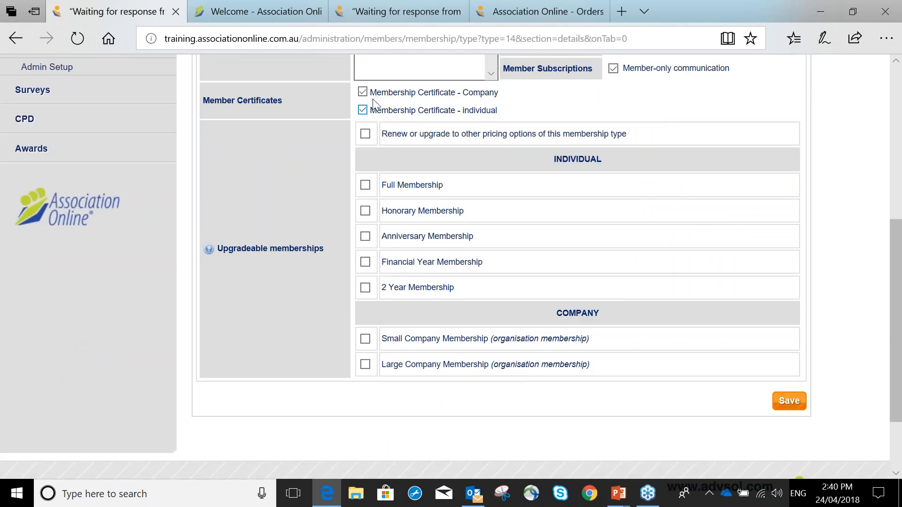
pyautogui.click(362, 93)
# Allow renewal or upgrade to other pricing options of this type and to Full Membership, and save the member benefits
pyautogui.click(366, 135)
pyautogui.click(366, 365)
pyautogui.click(366, 365)
pyautogui.click(366, 185)
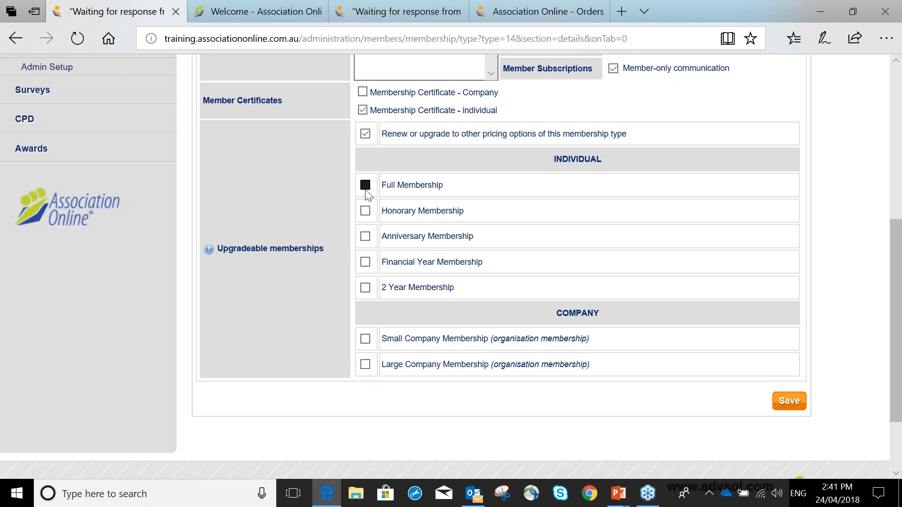
pyautogui.click(780, 405)
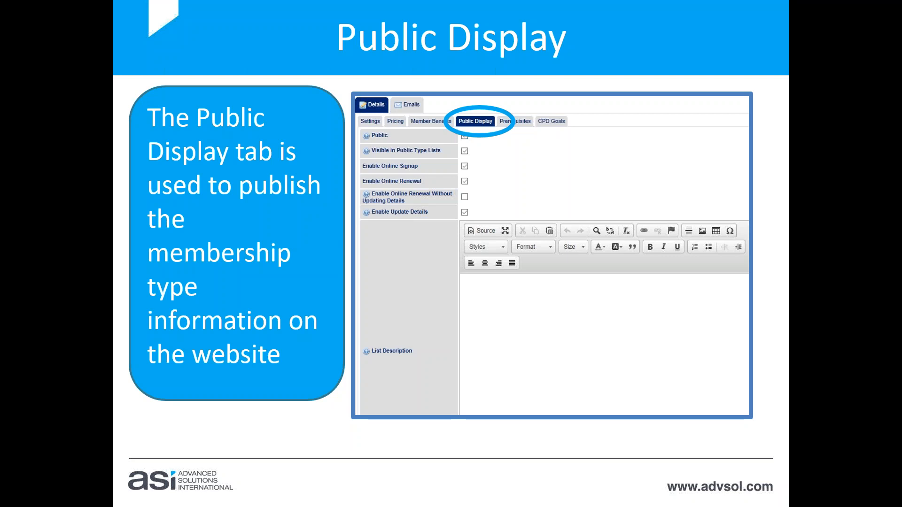
# In the Best Membership's public display settings, enable Public, Visible in Public Type Lists, Online Signup and Online Renewal
pyautogui.hotkey('alt', 'Tab')
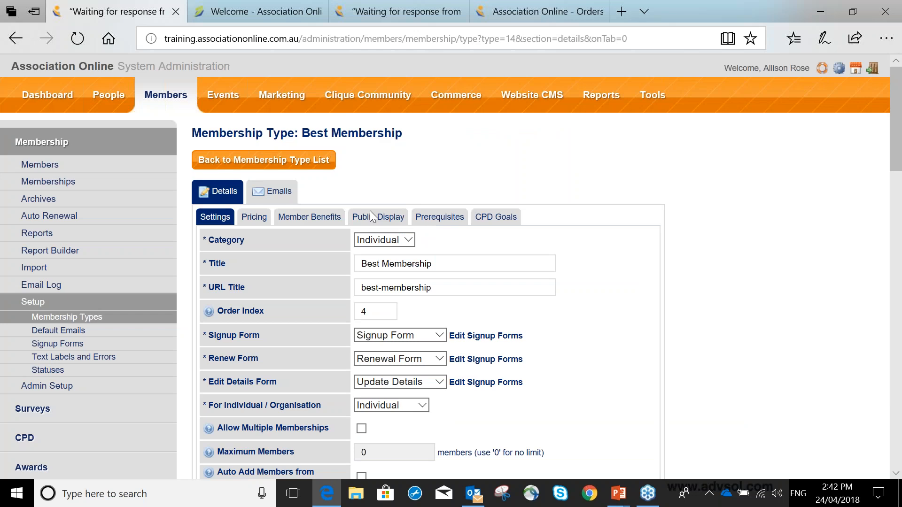
pyautogui.click(370, 212)
pyautogui.scroll(-2, 371, 211)
pyautogui.click(361, 114)
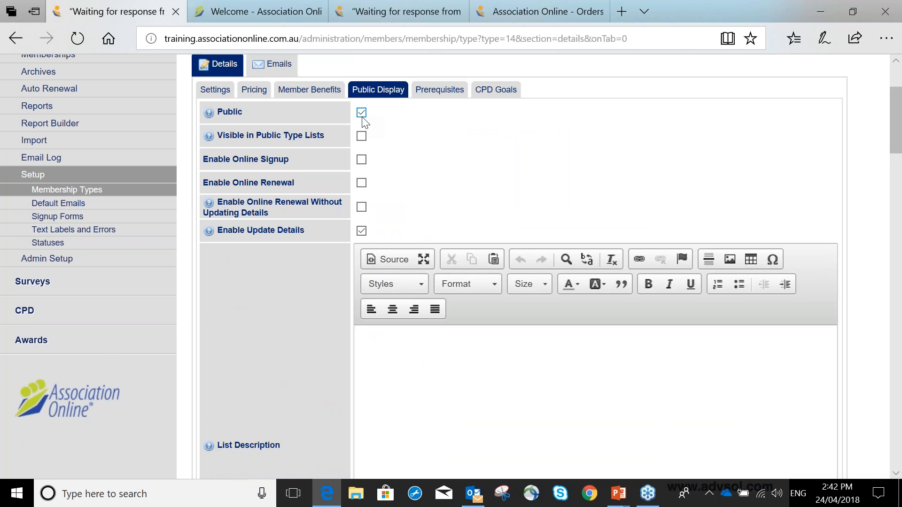
pyautogui.click(362, 113)
pyautogui.click(362, 114)
pyautogui.click(361, 138)
pyautogui.click(362, 163)
pyautogui.click(362, 161)
pyautogui.click(361, 183)
# Try enabling online renewal without updating details for the membership type
pyautogui.scroll(-1, 366, 189)
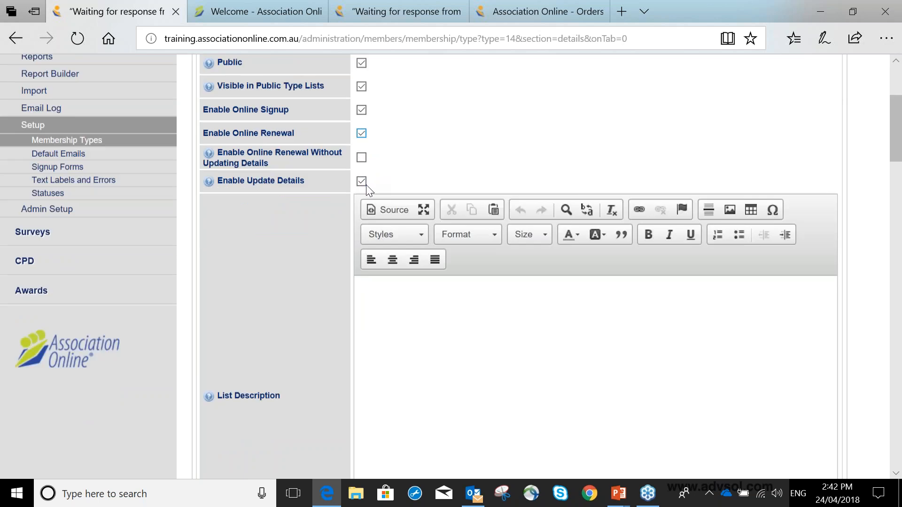
pyautogui.scroll(-1, 365, 184)
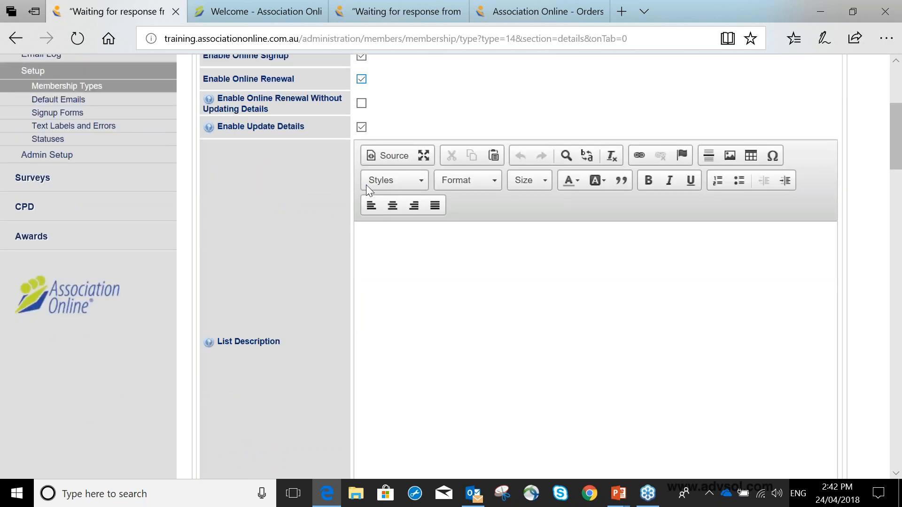
pyautogui.scroll(1, 365, 184)
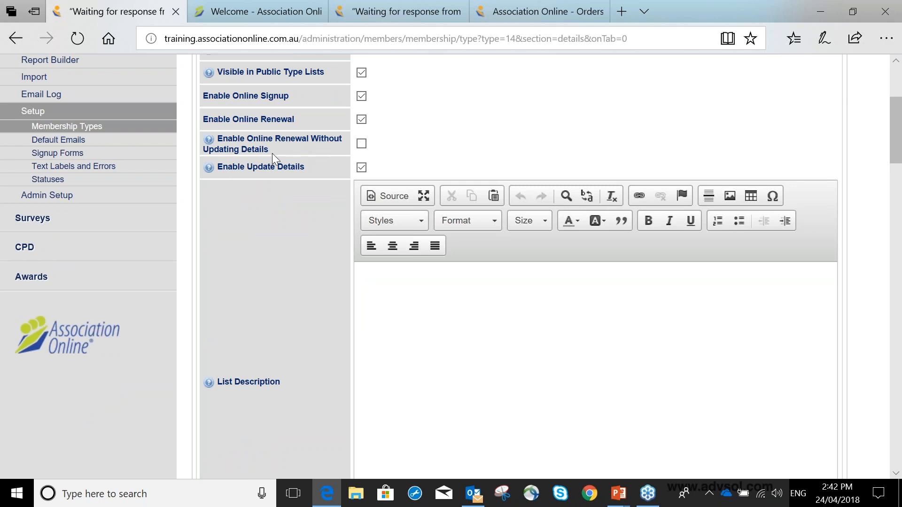
pyautogui.click(361, 144)
pyautogui.click(362, 145)
pyautogui.click(362, 146)
# On the public website, open the member centre's list of own memberships and review the Full Membership details
pyautogui.click(254, 12)
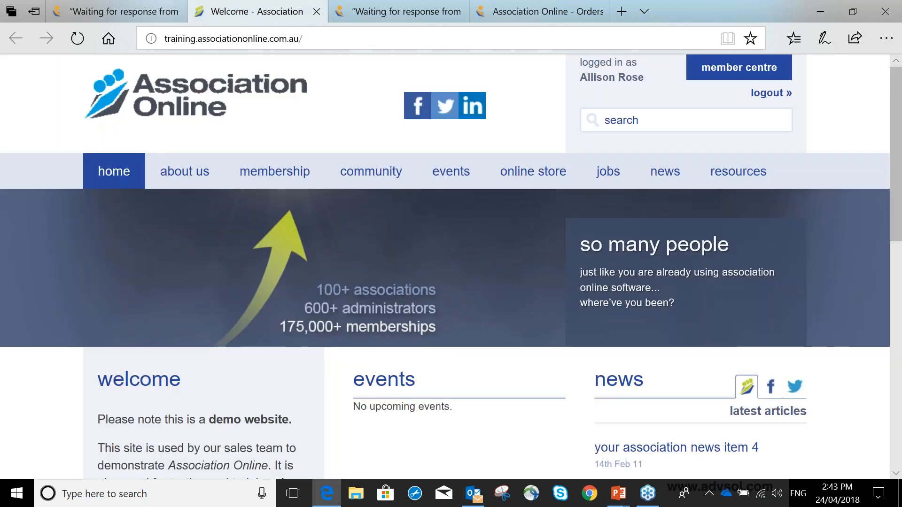
pyautogui.click(739, 68)
pyautogui.scroll(-3, 140, 319)
pyautogui.click(141, 234)
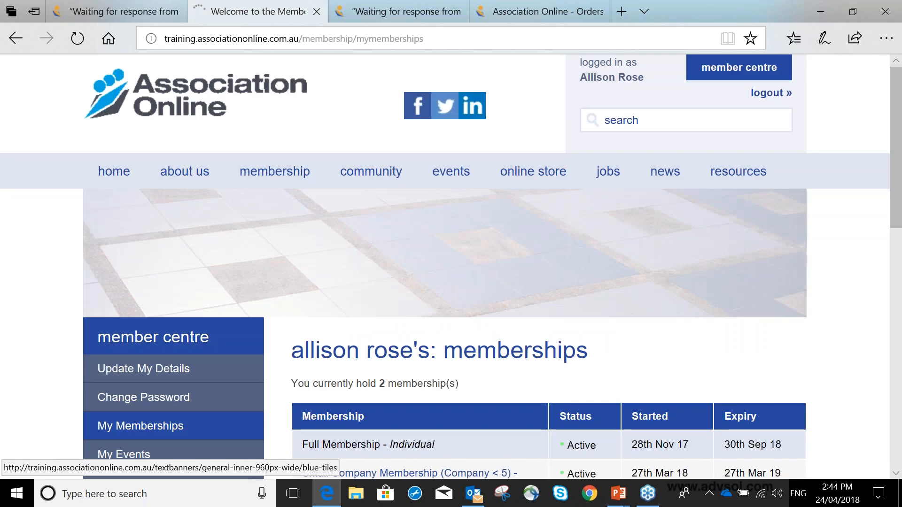
pyautogui.scroll(-5, 451, 263)
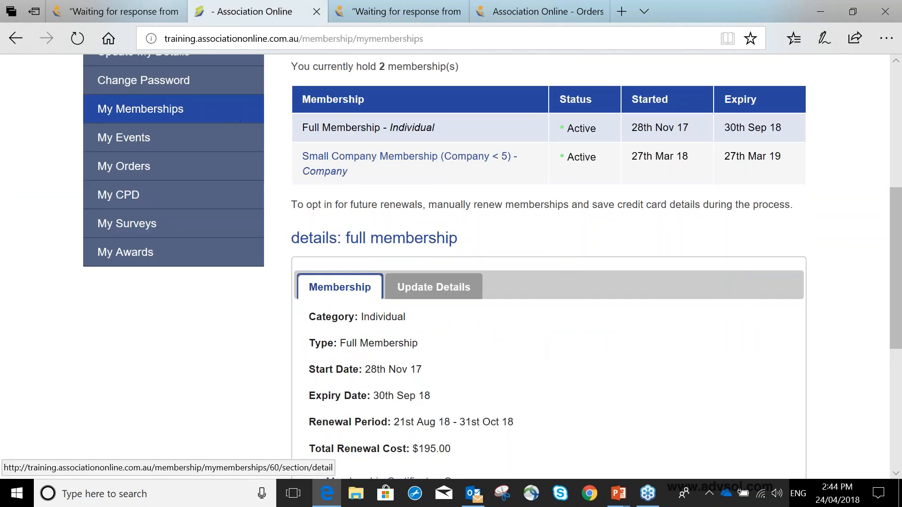
pyautogui.scroll(-1, 382, 225)
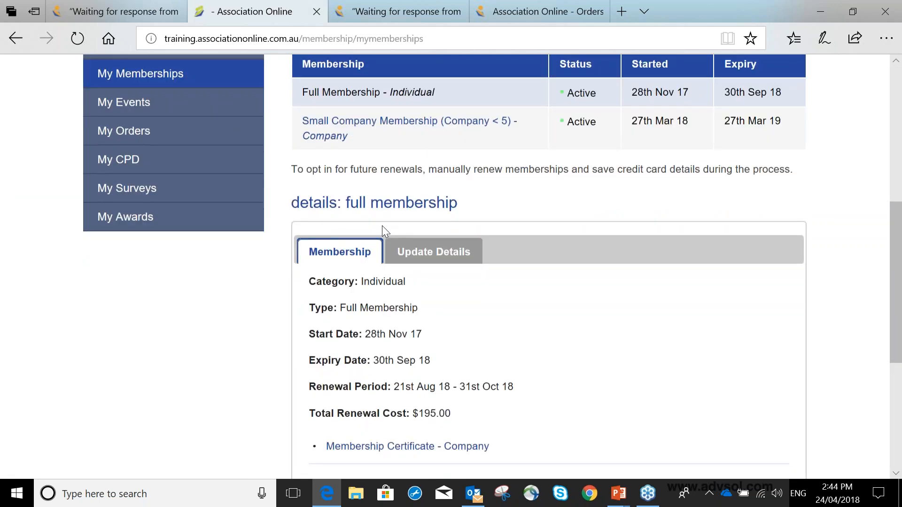
# Examine the fields members can edit in the Full Membership's Update Details form
pyautogui.click(423, 249)
pyautogui.scroll(-4, 540, 226)
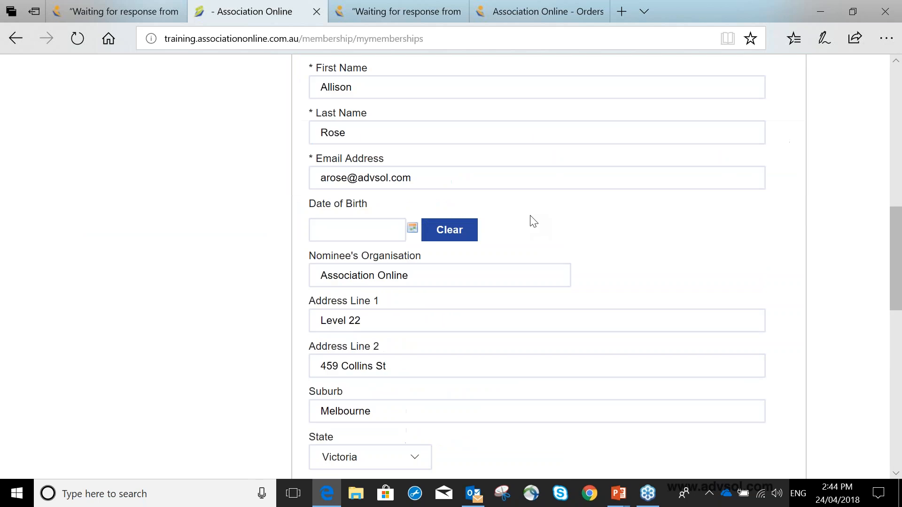
pyautogui.scroll(1, 534, 203)
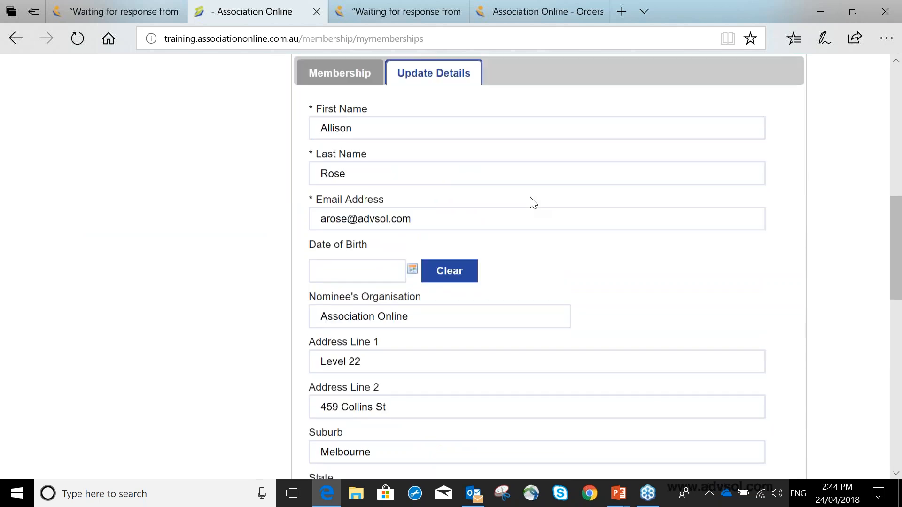
pyautogui.scroll(3, 533, 203)
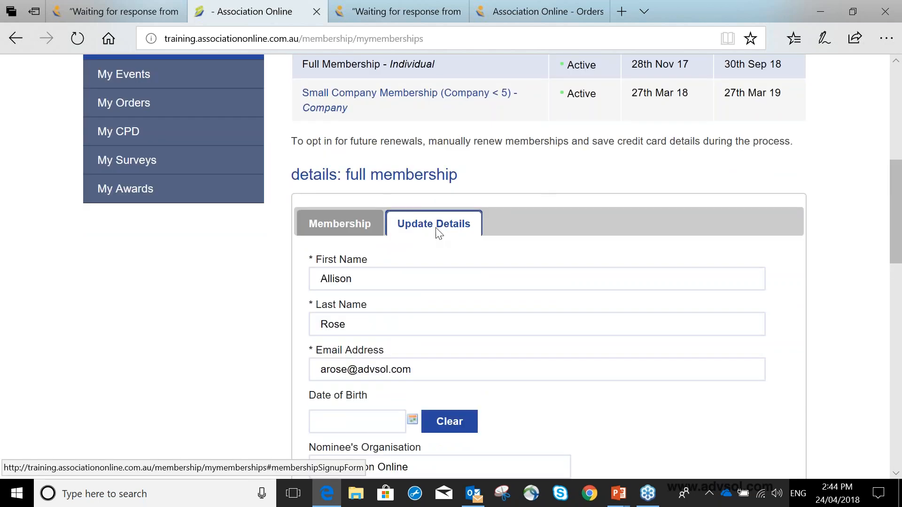
pyautogui.scroll(-1, 439, 232)
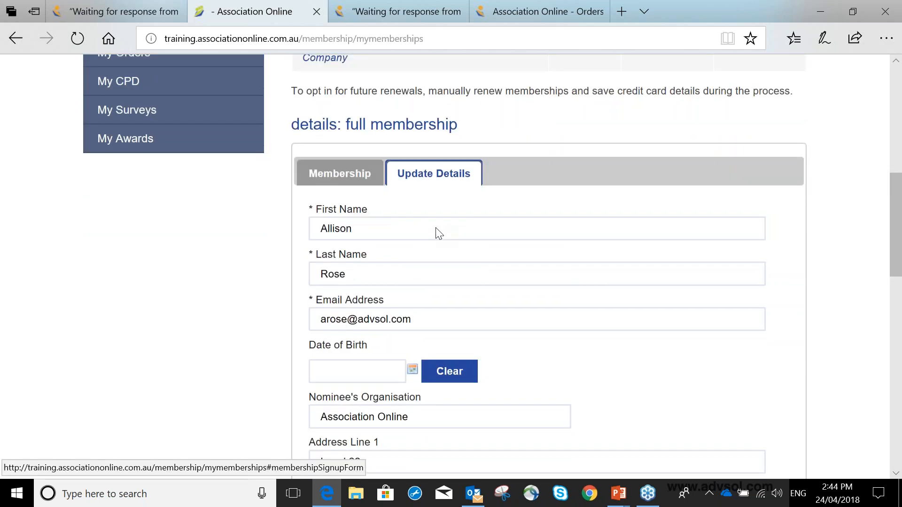
pyautogui.scroll(-10, 438, 232)
pyautogui.scroll(-4, 430, 232)
pyautogui.scroll(6, 430, 231)
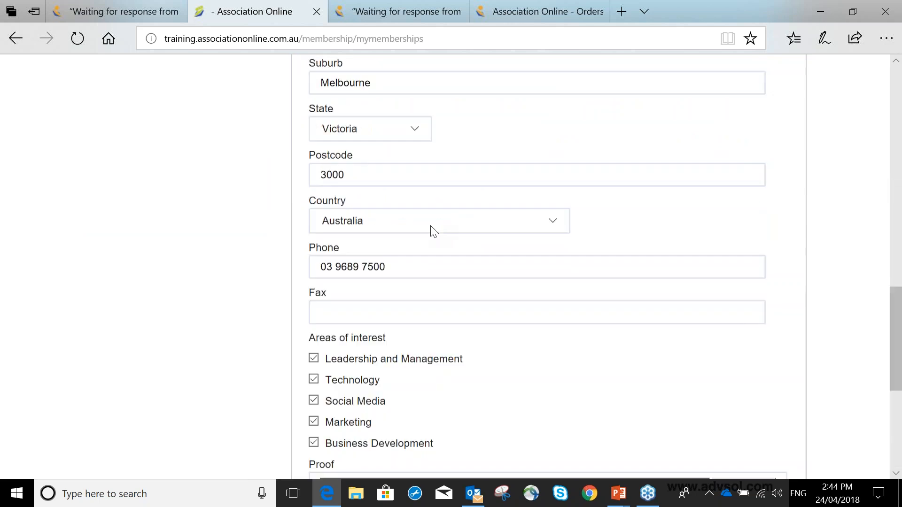
# Back in the membership type, enter the List Description "Use this field to provide a short snippet of information about this membership type - has a read more link."
pyautogui.click(117, 14)
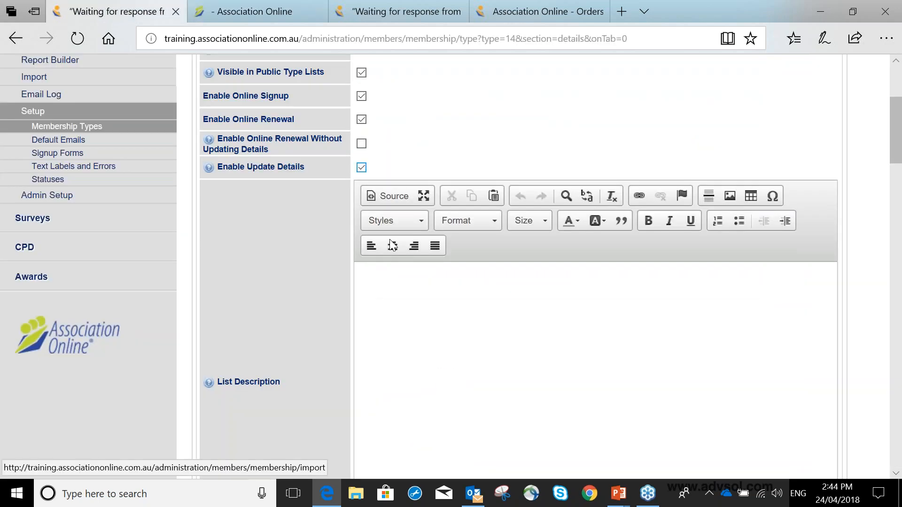
pyautogui.scroll(-1, 376, 216)
pyautogui.scroll(-5, 498, 231)
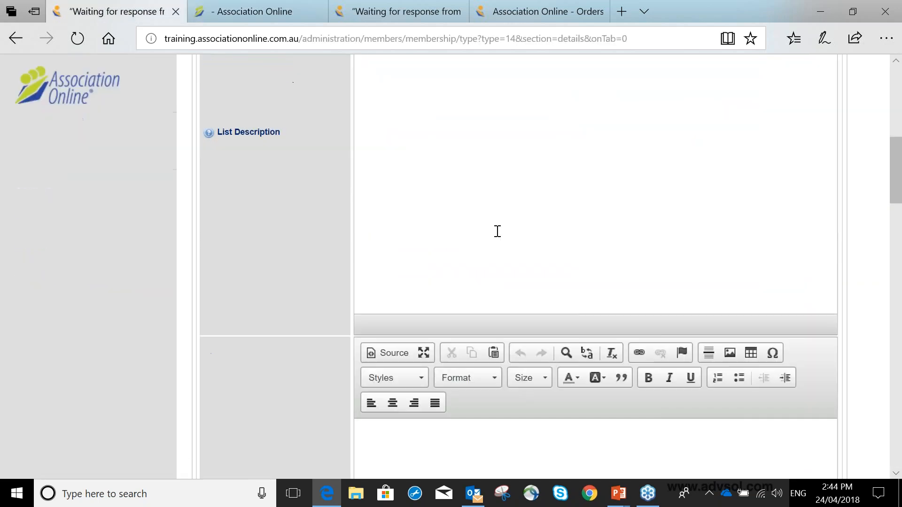
pyautogui.scroll(-6, 498, 231)
pyautogui.scroll(6, 498, 231)
pyautogui.scroll(3, 530, 223)
pyautogui.click(530, 223)
pyautogui.write('Use this')
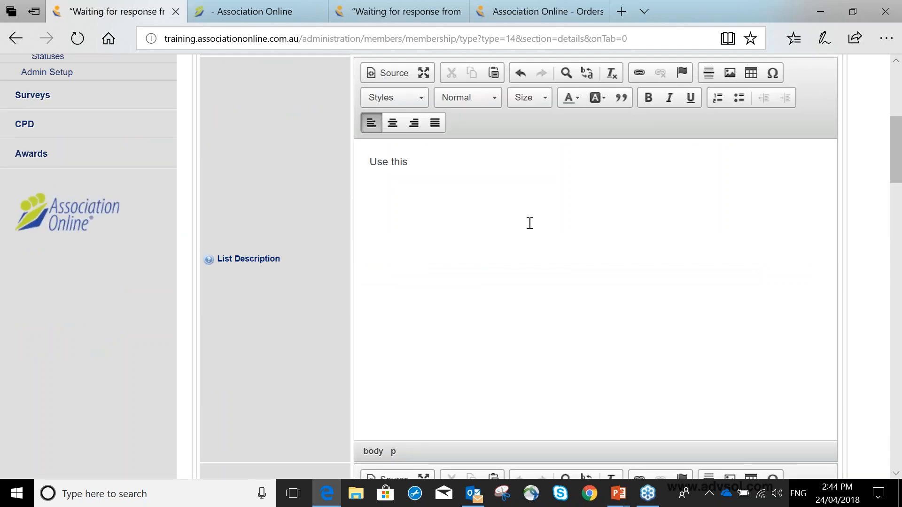
pyautogui.write(' field to provide a short c')
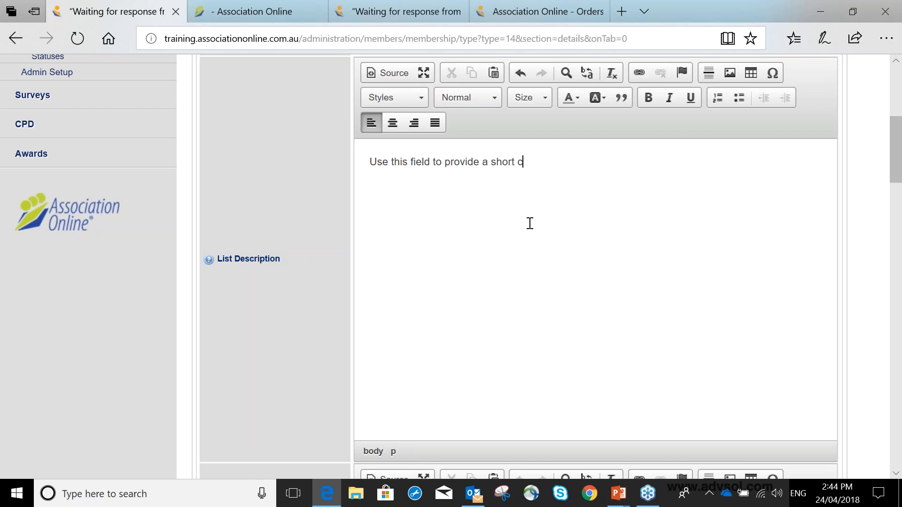
pyautogui.press('BackSpace')
pyautogui.write('snippet of information a')
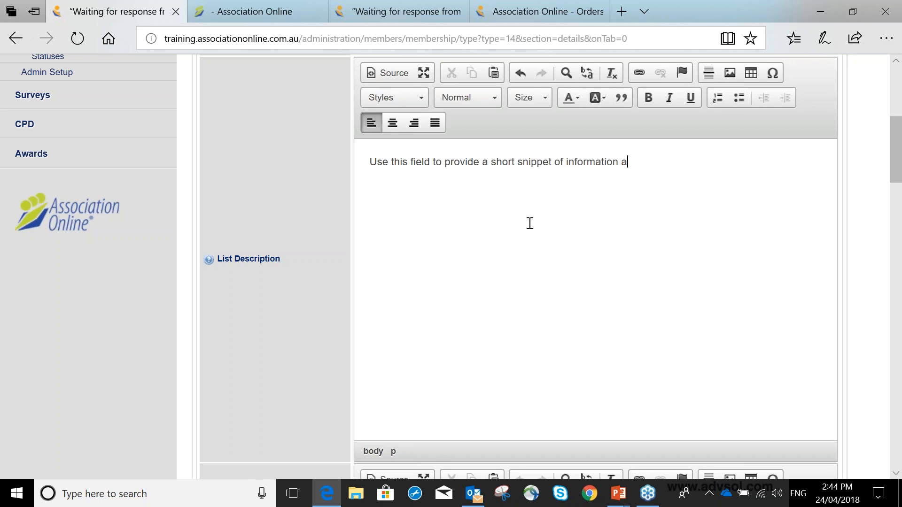
pyautogui.write('bout this membership y')
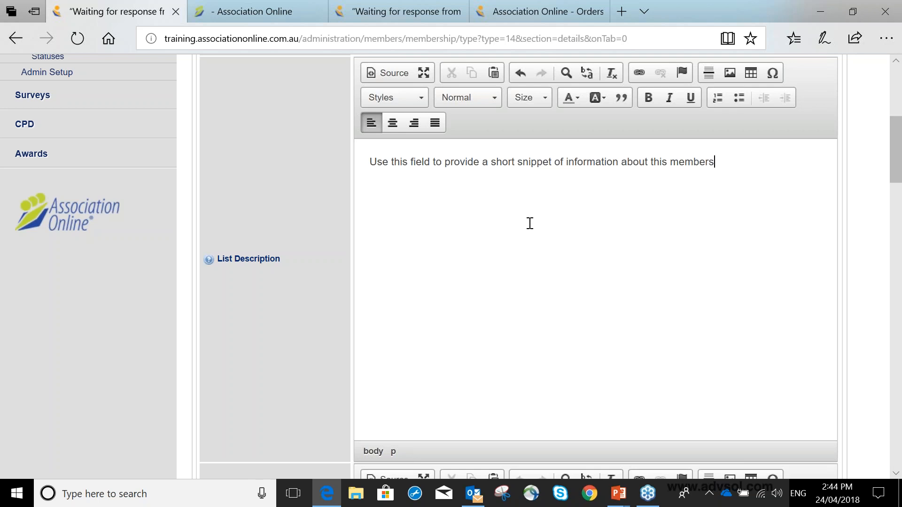
pyautogui.press('BackSpace')
pyautogui.write('type - has a read more link.')
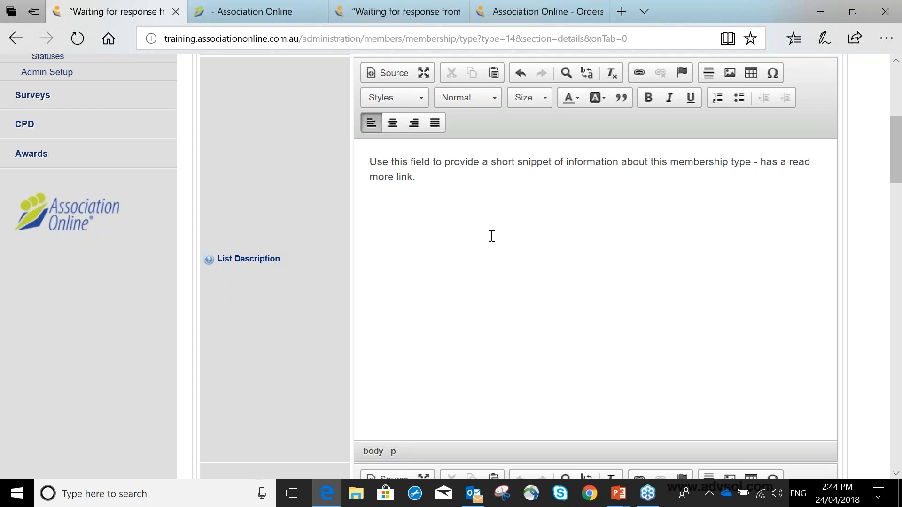
# Enter the Page Content text "Explain what this membership type is about -benefits, details etc"
pyautogui.scroll(-5, 491, 235)
pyautogui.click(572, 274)
pyautogui.write('Explain ')
pyautogui.write('what hts w')
pyautogui.press('BackSpace')
pyautogui.press('BackSpace')
pyautogui.press('BackSpace')
pyautogui.press('BackSpace')
pyautogui.press('BackSpace')
pyautogui.write('this membership type is b')
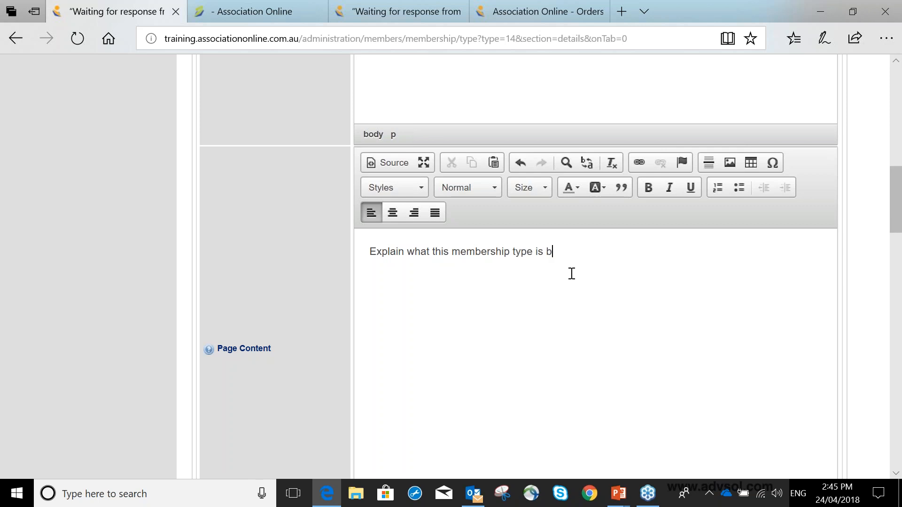
pyautogui.press('BackSpace')
pyautogui.write('about -benefits, ede')
pyautogui.press('BackSpace')
pyautogui.press('BackSpace')
pyautogui.press('BackSpace')
pyautogui.write('details et')
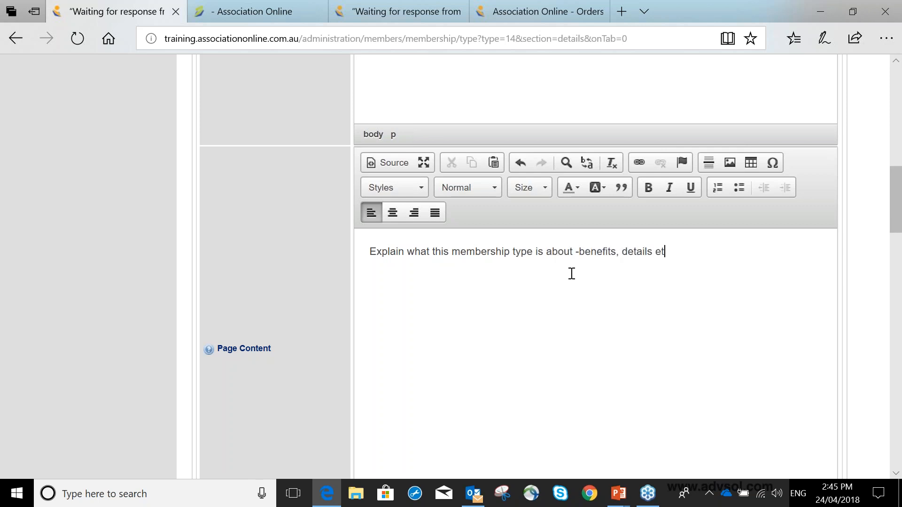
pyautogui.write('c.')
# End the Page Content text with a full stop and enter "Thank you for signing up as a Best Member" as Content After Sign Up
pyautogui.scroll(-1, 572, 273)
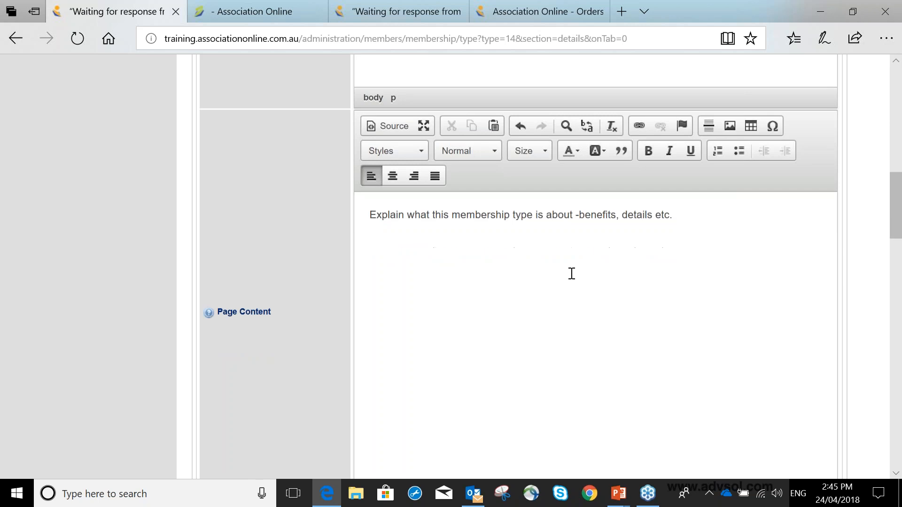
pyautogui.scroll(-1, 572, 273)
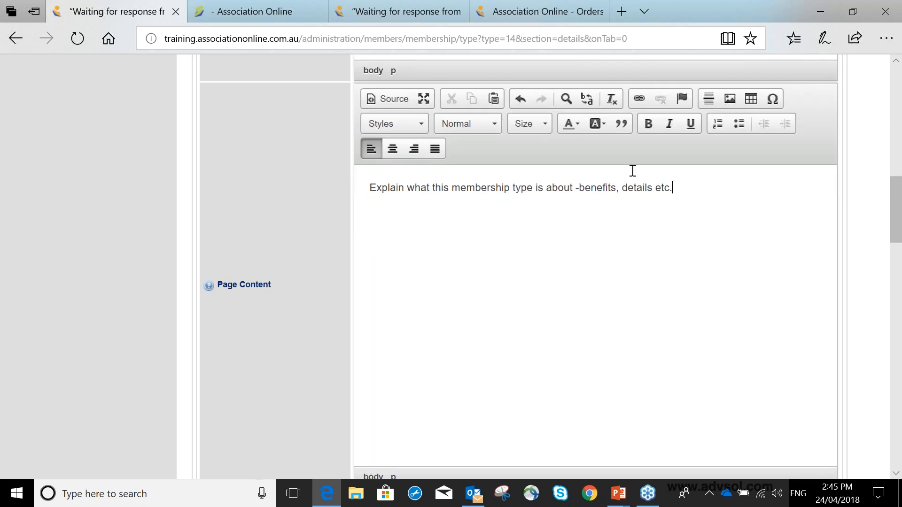
pyautogui.scroll(-6, 633, 170)
pyautogui.scroll(-3, 633, 170)
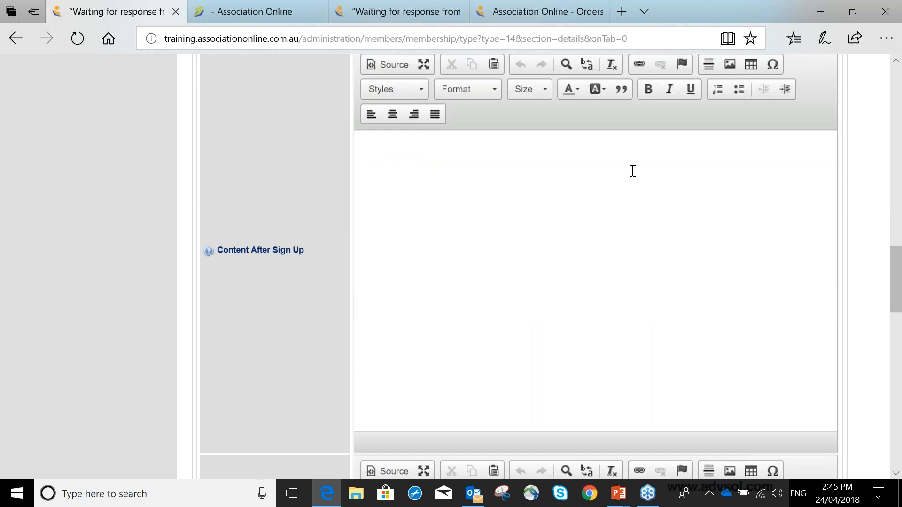
pyautogui.click(628, 175)
pyautogui.write('Thank ')
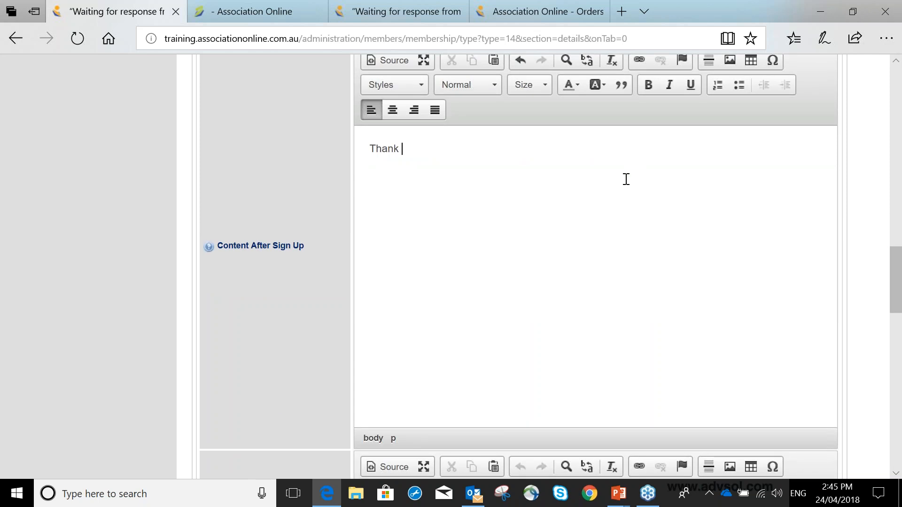
pyautogui.write('you for signing up as a Best Member')
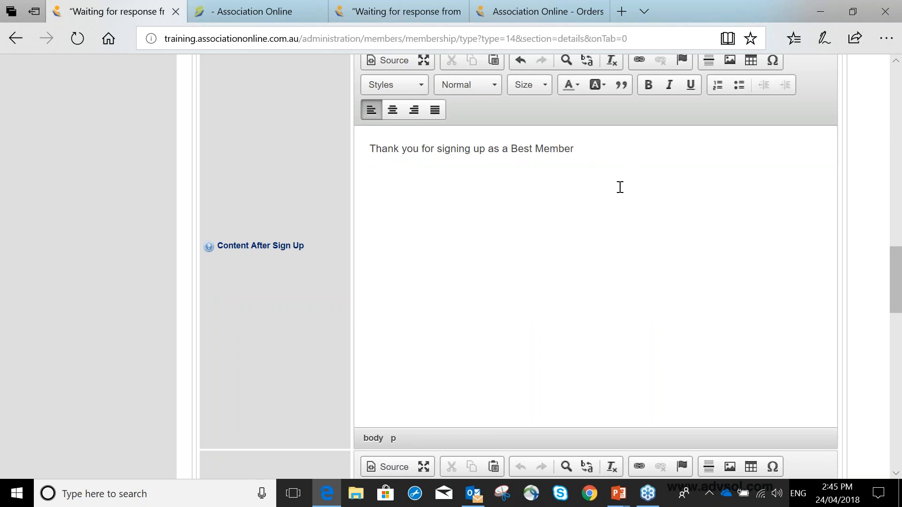
# Leave Content After Renewal empty and save the Best Membership type
pyautogui.scroll(-1, 620, 187)
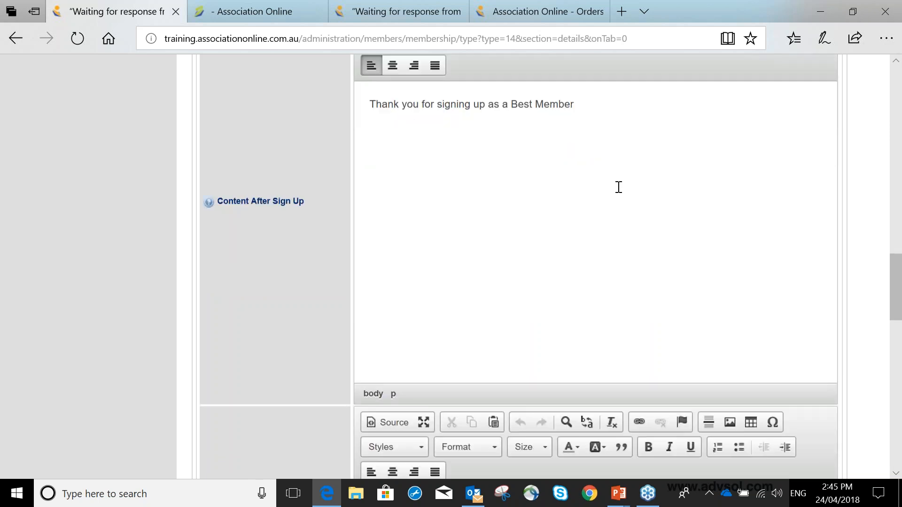
pyautogui.scroll(-8, 618, 187)
pyautogui.scroll(-9, 606, 202)
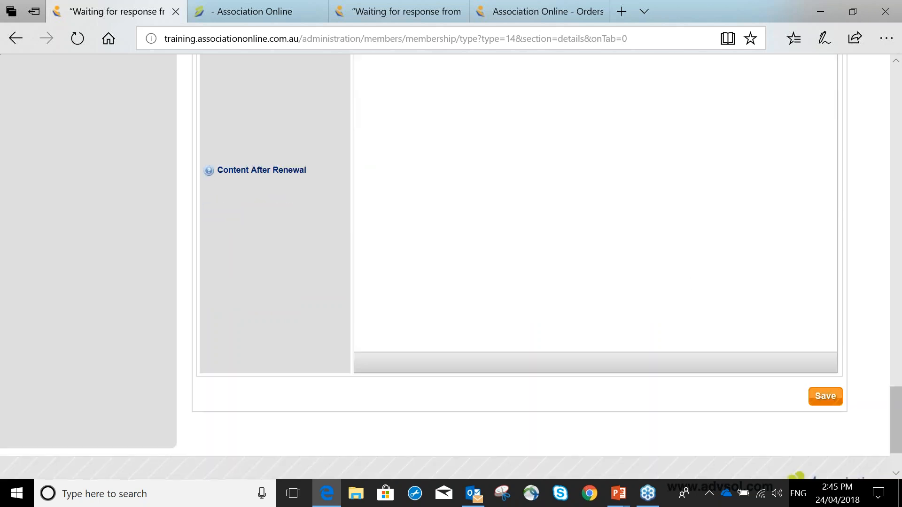
pyautogui.click(826, 396)
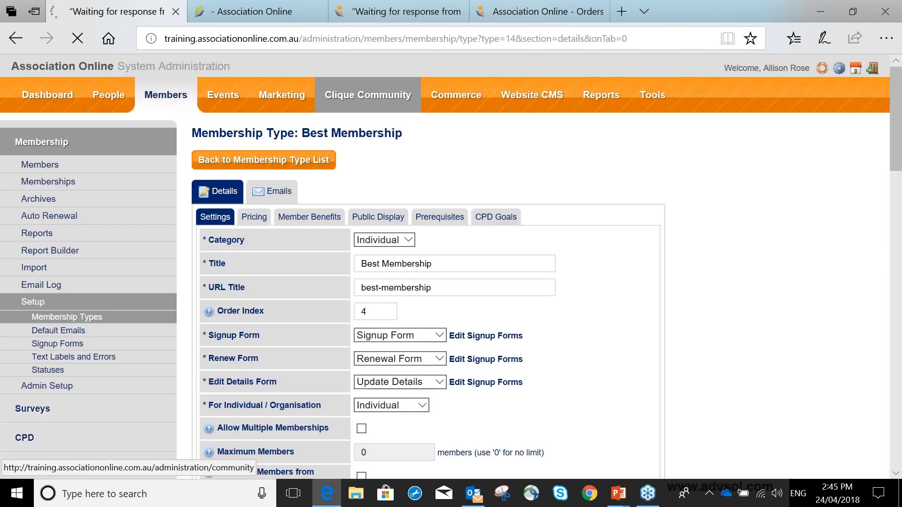
# Switch to the public website and open the main membership page at training.associationonline.com.au/membership
pyautogui.click(236, 14)
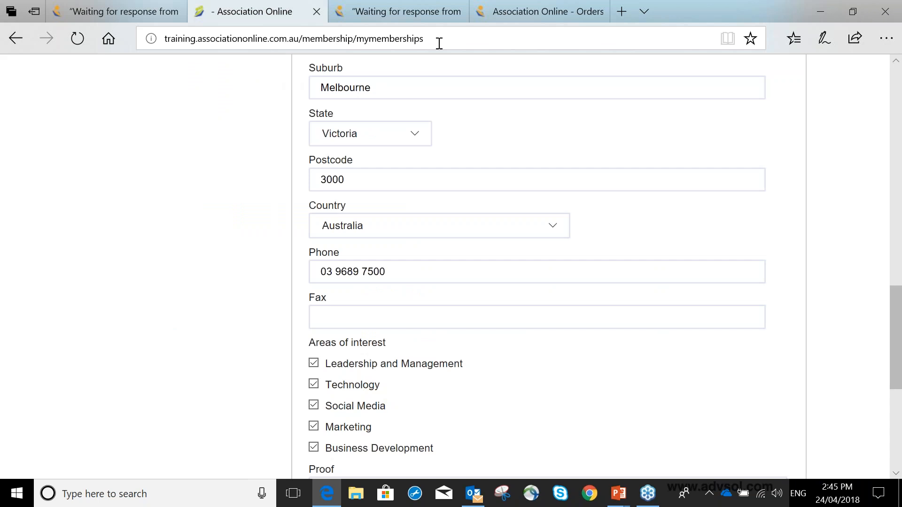
pyautogui.moveTo(438, 43); pyautogui.dragTo(360, 42)
pyautogui.press('BackSpace')
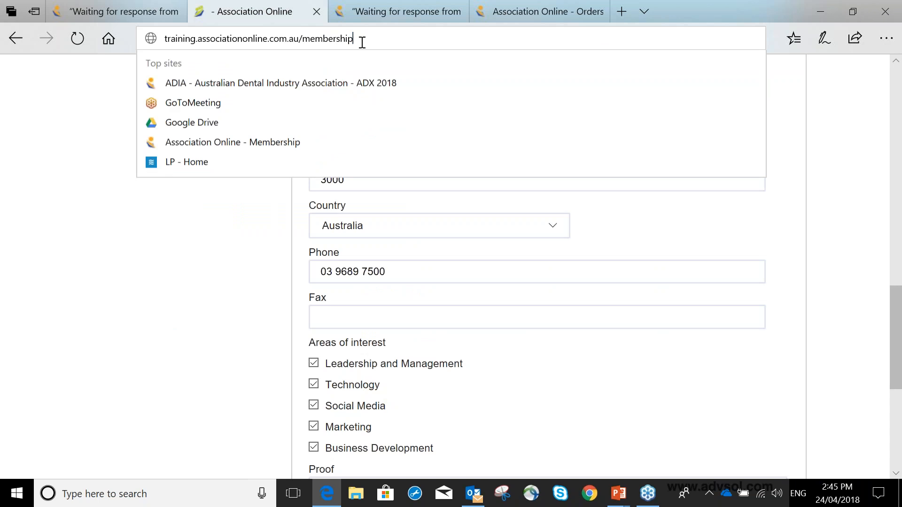
pyautogui.write('s')
pyautogui.press('Return')
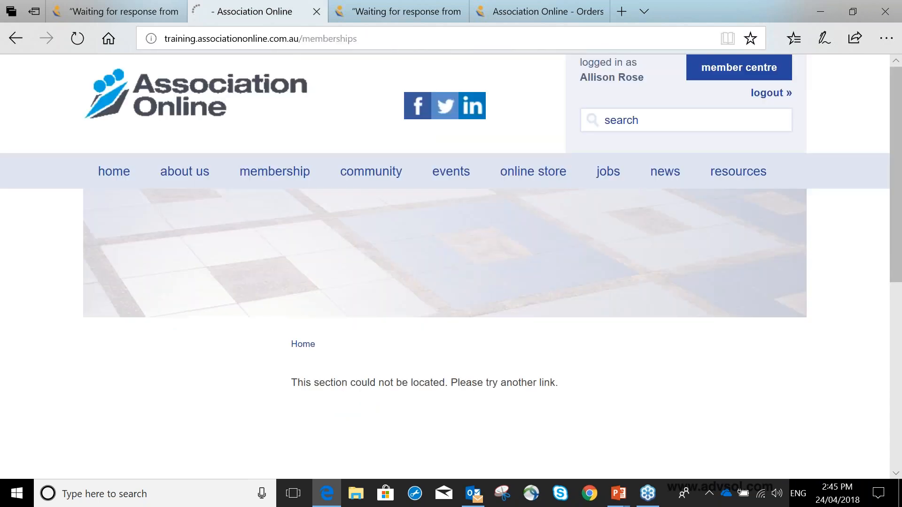
pyautogui.click(258, 183)
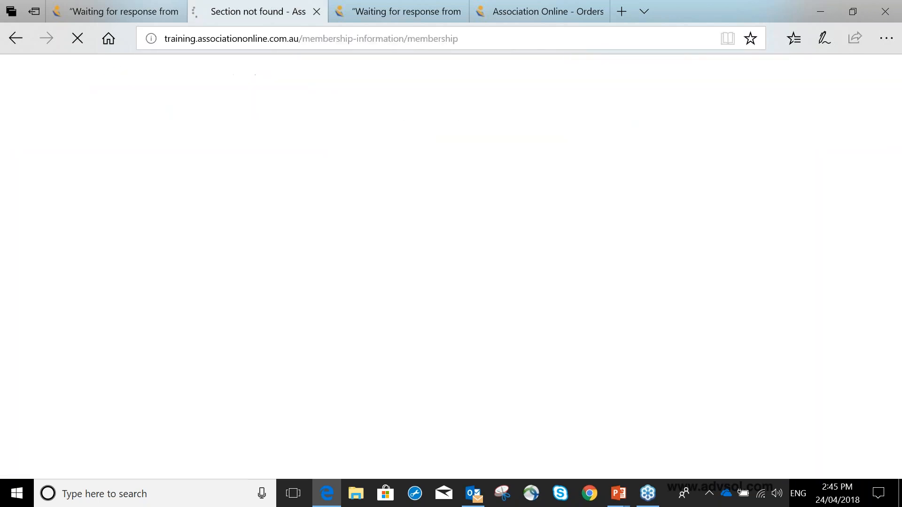
pyautogui.click(193, 436)
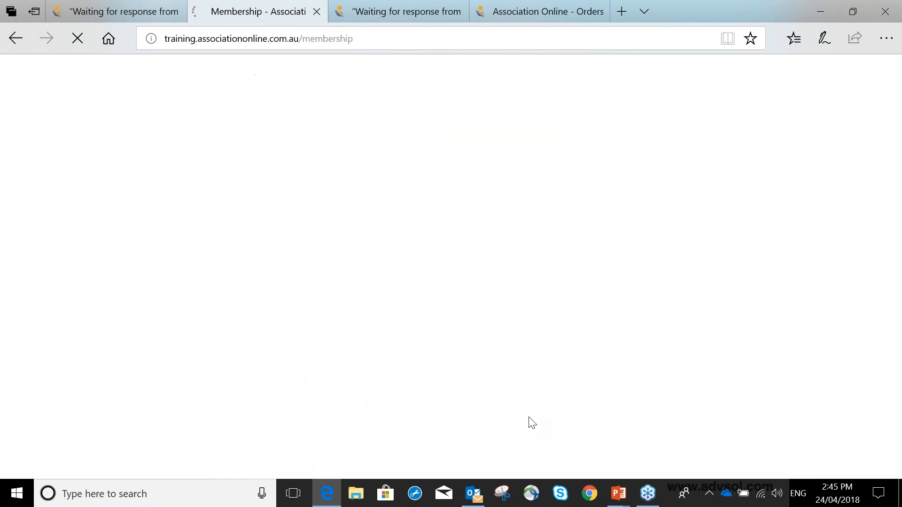
pyautogui.click(310, 38)
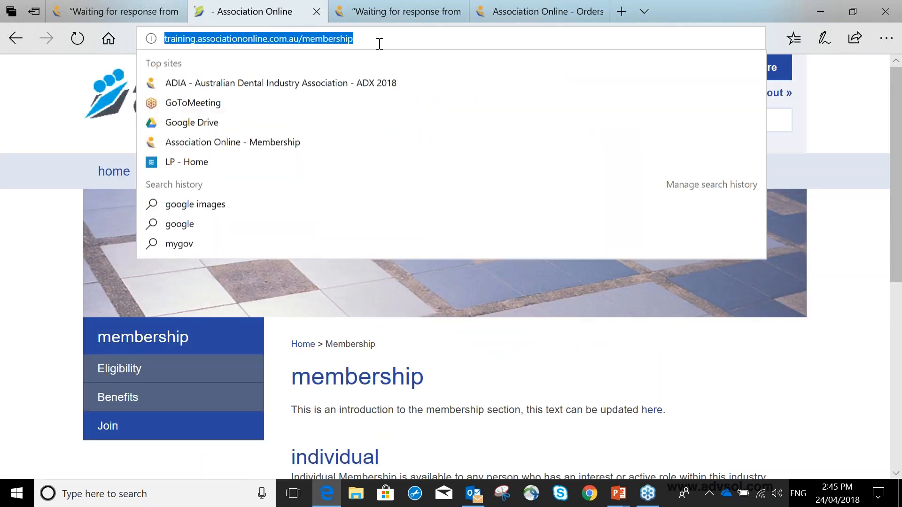
pyautogui.click(507, 363)
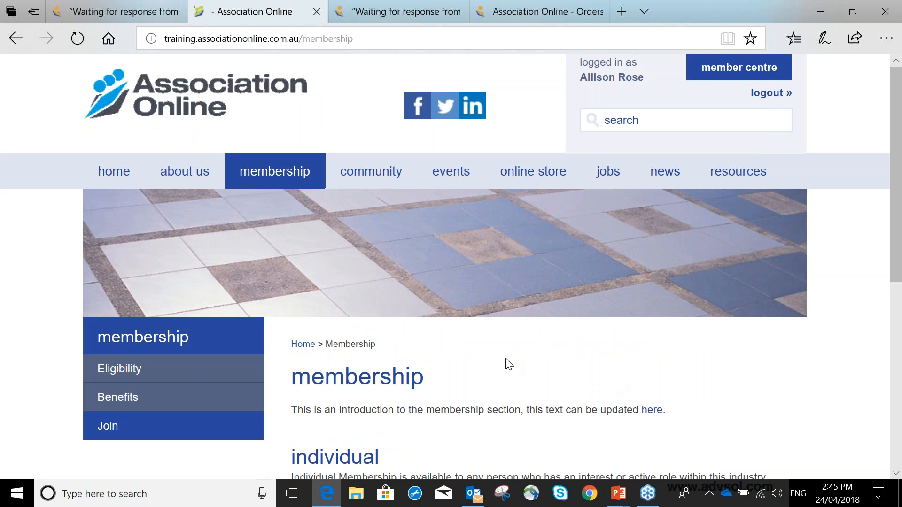
# Review the membership categories' introductory texts and open the Individual category's full listing
pyautogui.scroll(-1, 506, 358)
pyautogui.scroll(-5, 504, 357)
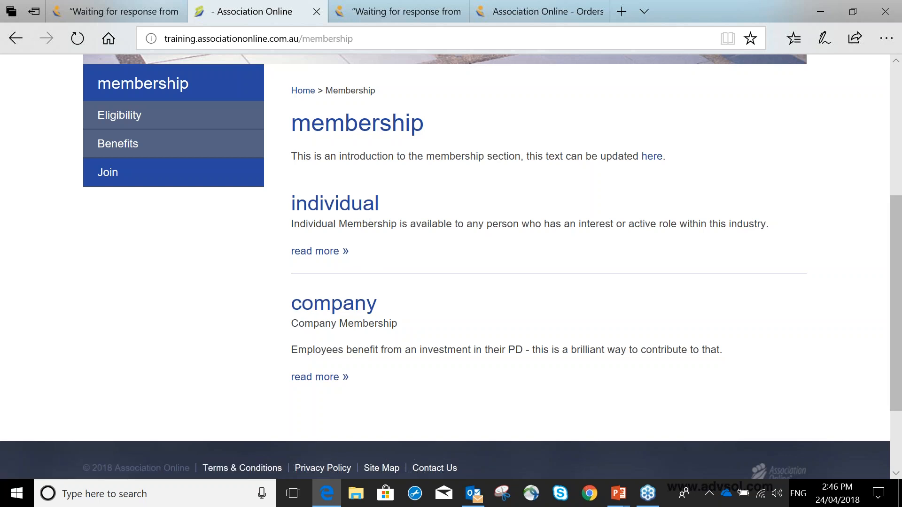
pyautogui.moveTo(292, 223); pyautogui.dragTo(754, 224)
pyautogui.click(325, 252)
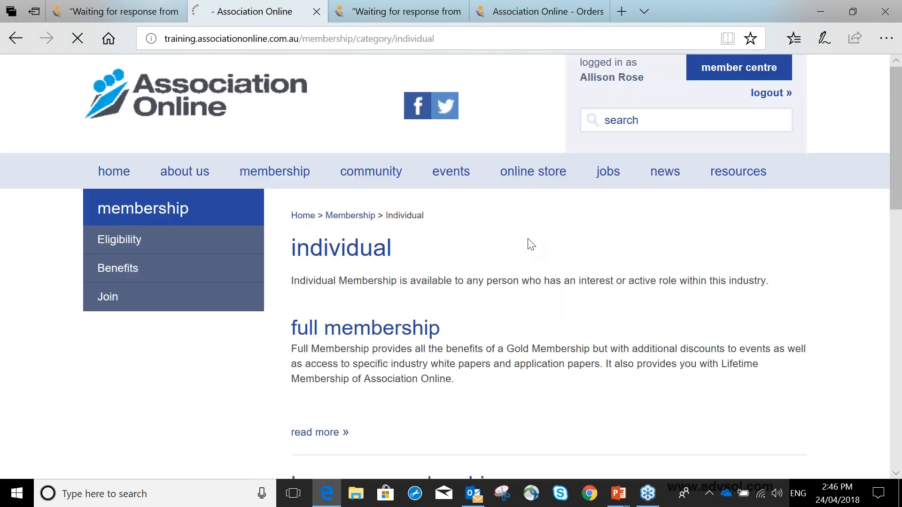
# Find Best Membership among the individual membership types, check its short description and open its page
pyautogui.scroll(-3, 523, 259)
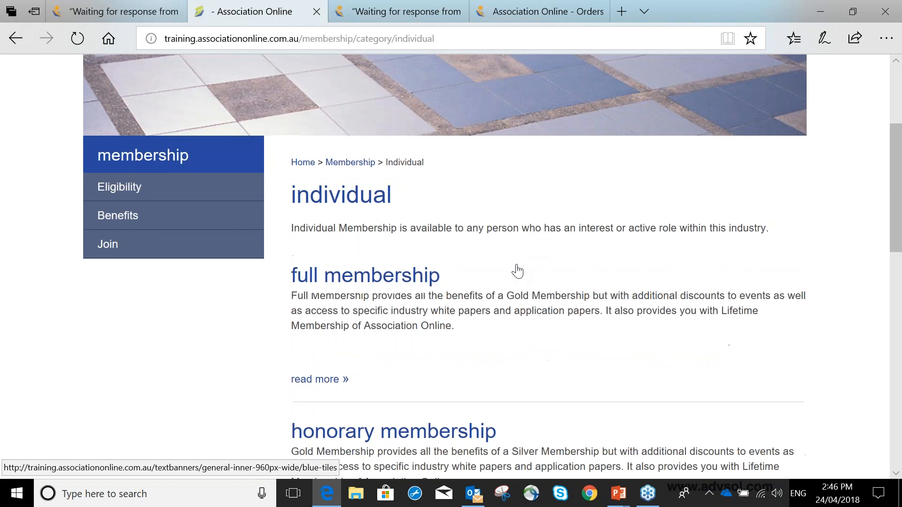
pyautogui.scroll(-4, 517, 271)
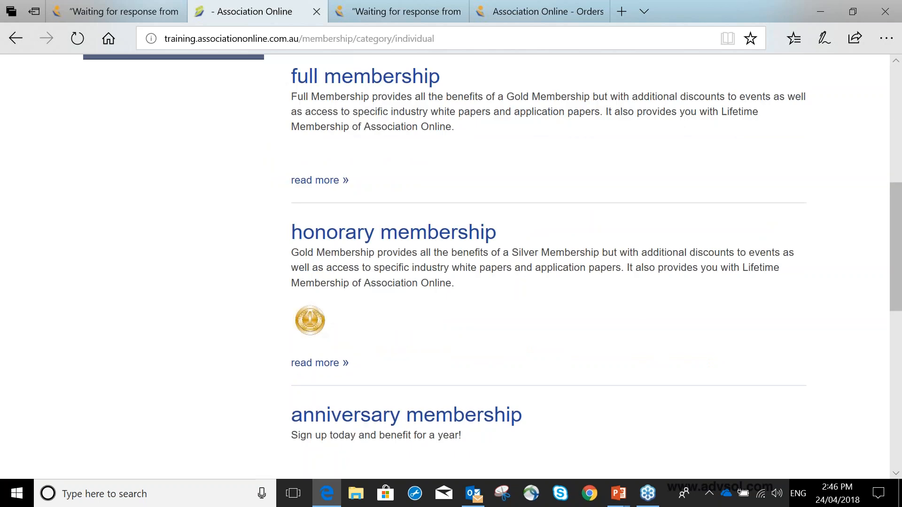
pyautogui.scroll(-5, 517, 271)
pyautogui.scroll(-3, 401, 306)
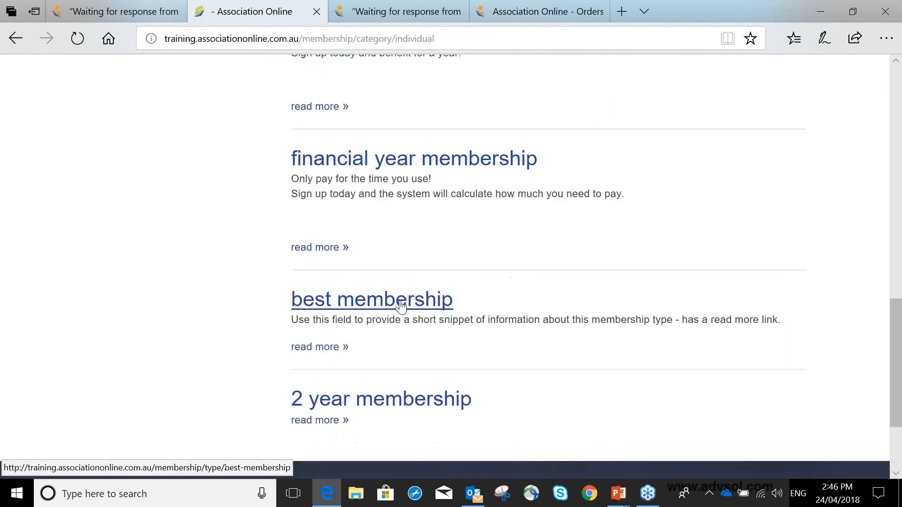
pyautogui.click(401, 305)
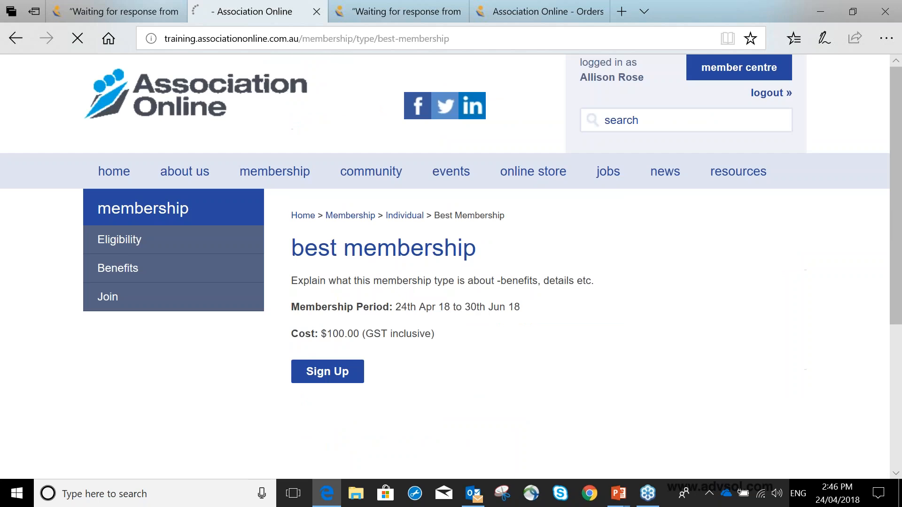
# Examine the Best Membership page's content text, period and cost, and return to the membership type in System Administration
pyautogui.scroll(-1, 492, 308)
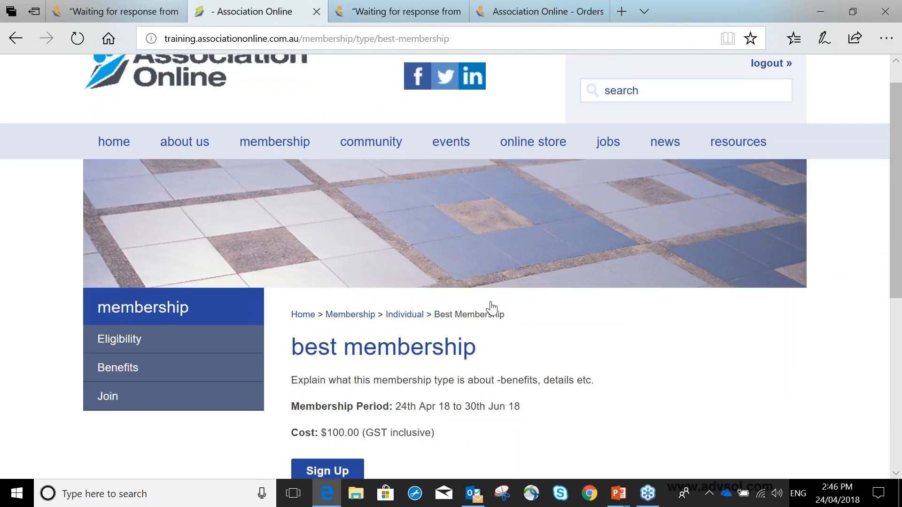
pyautogui.scroll(-3, 491, 308)
pyautogui.moveTo(541, 220); pyautogui.dragTo(337, 220)
pyautogui.moveTo(334, 271); pyautogui.dragTo(386, 267)
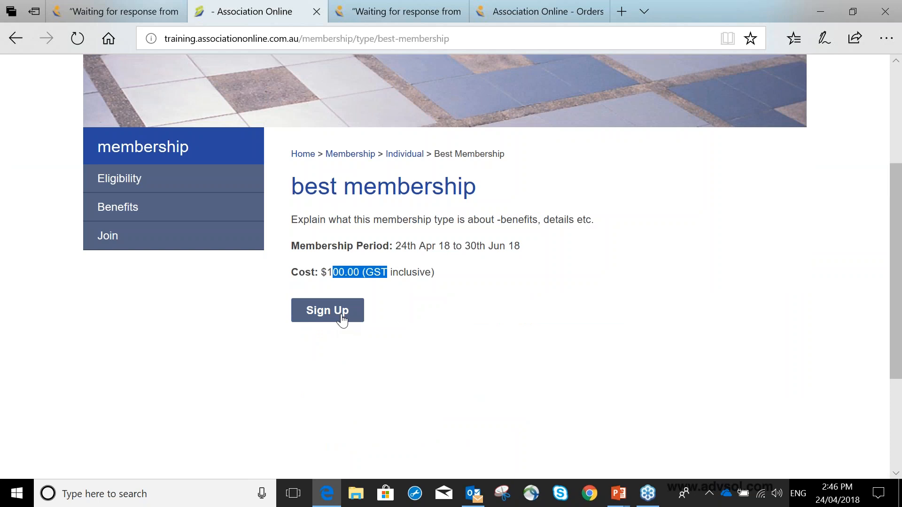
pyautogui.click(111, 10)
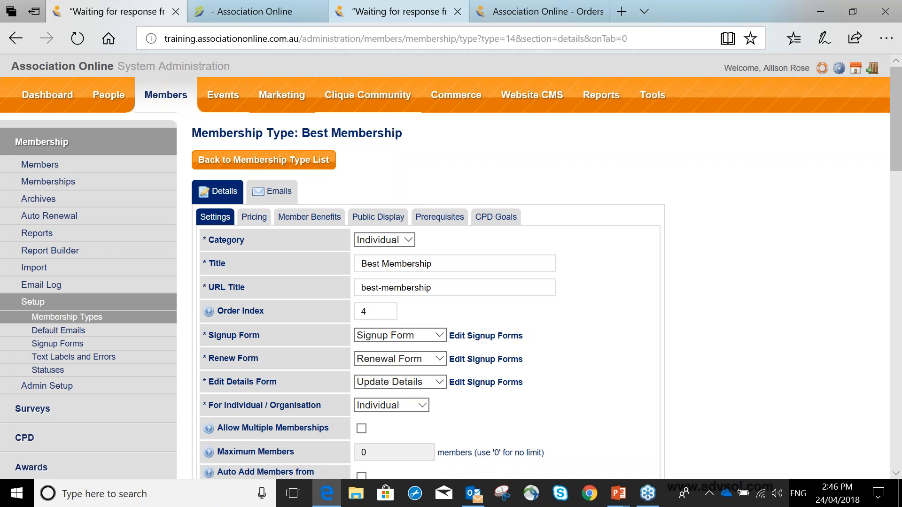